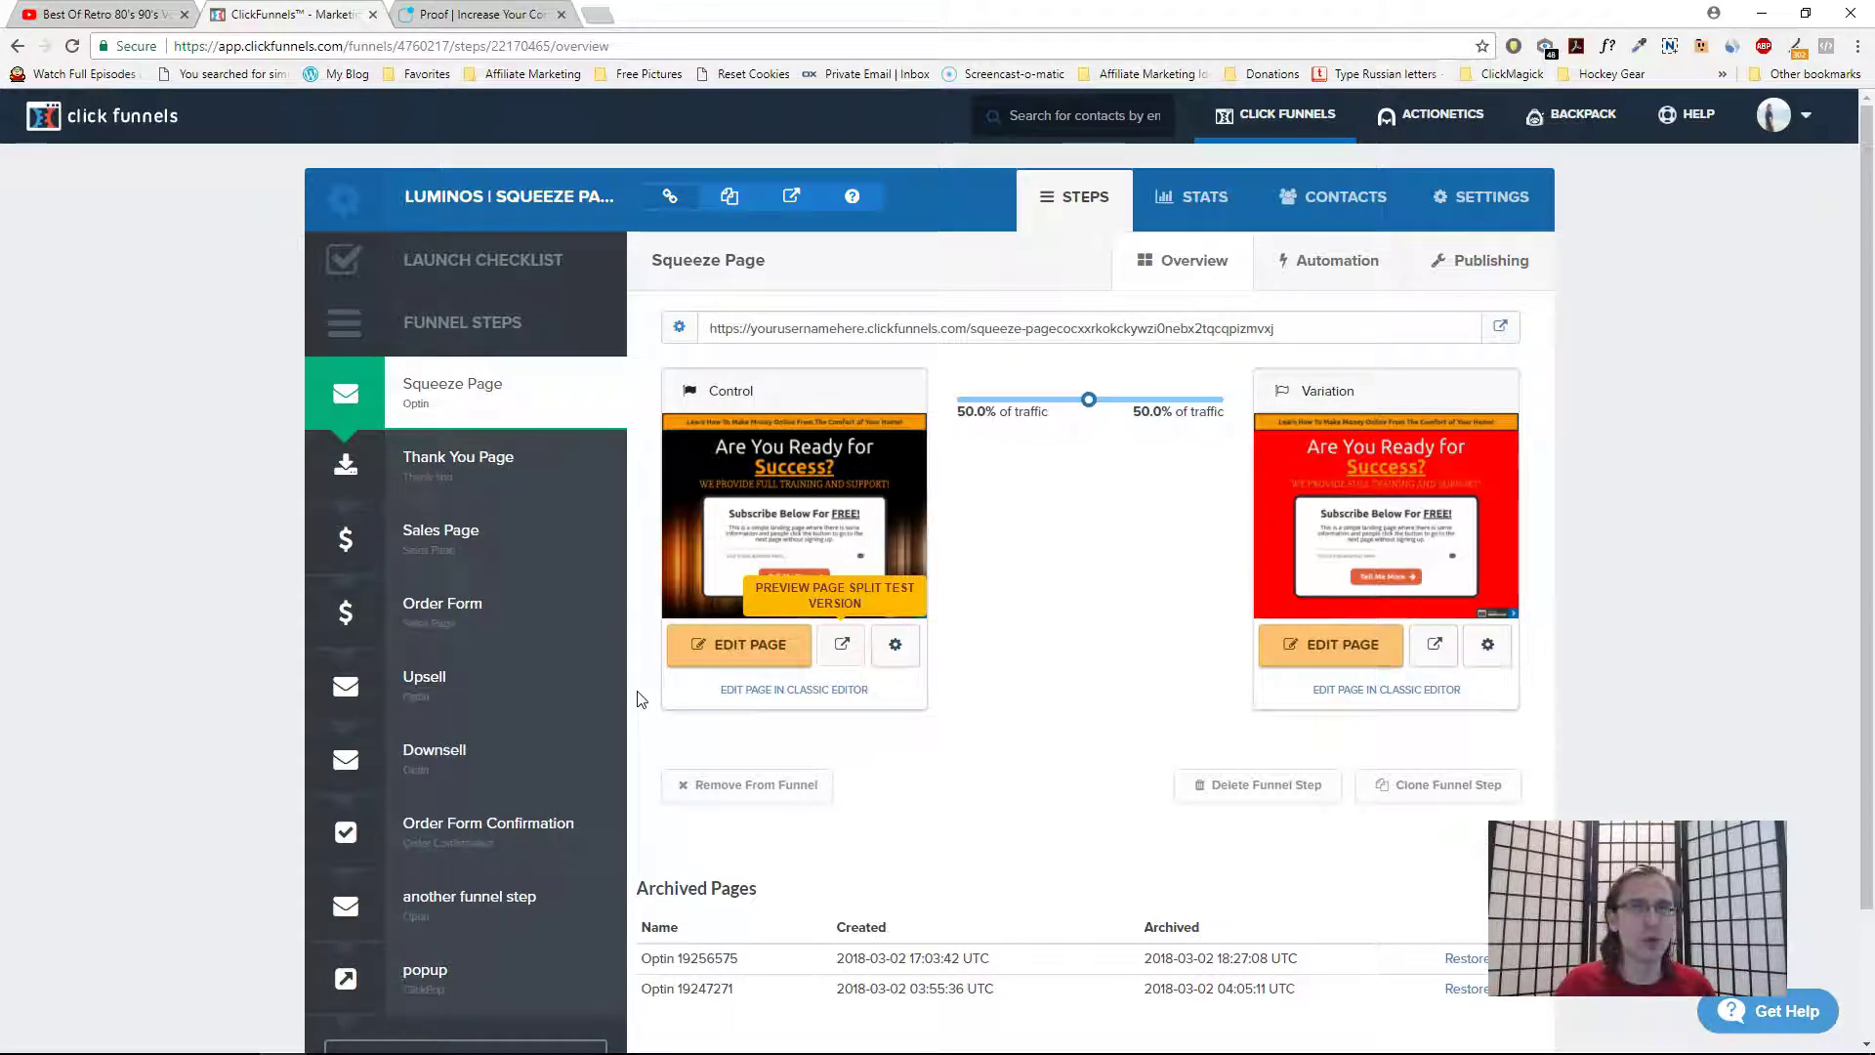
Step: Preview the live squeeze page, inspect its signup notification's name and message, then close the preview
click(702, 627)
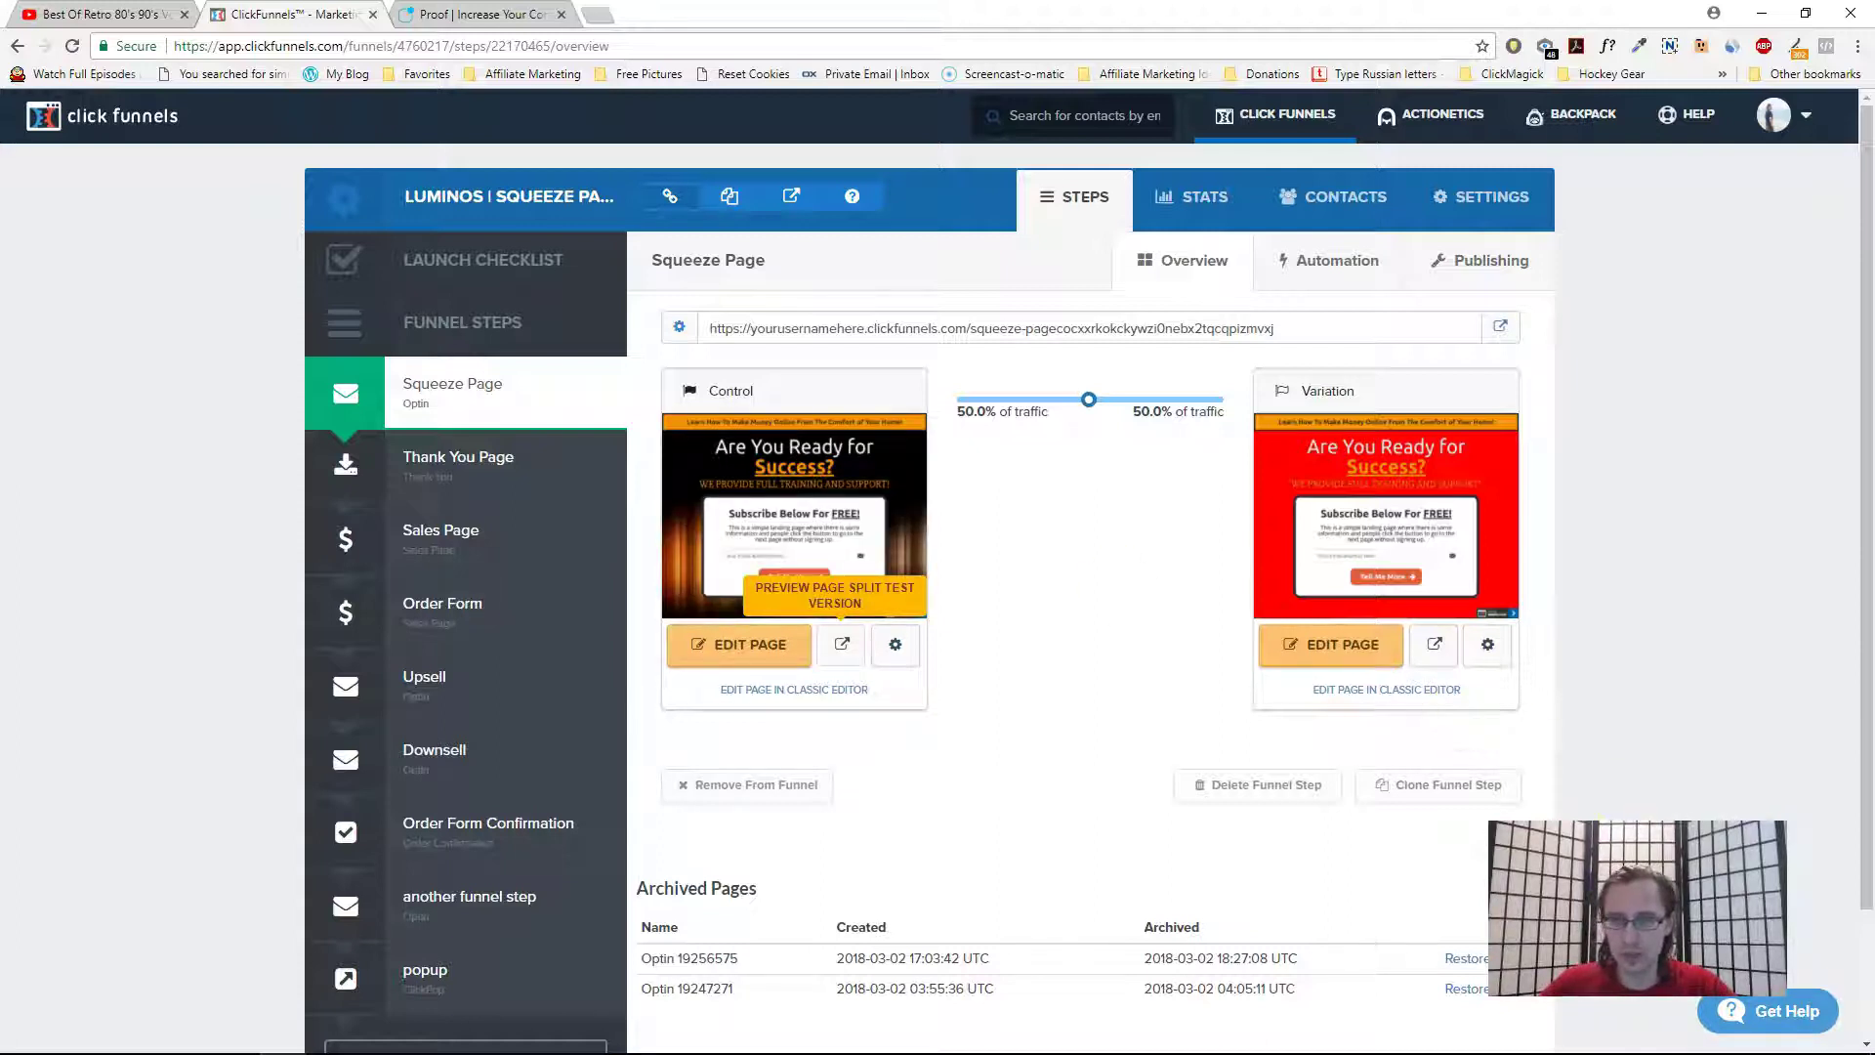
click(840, 649)
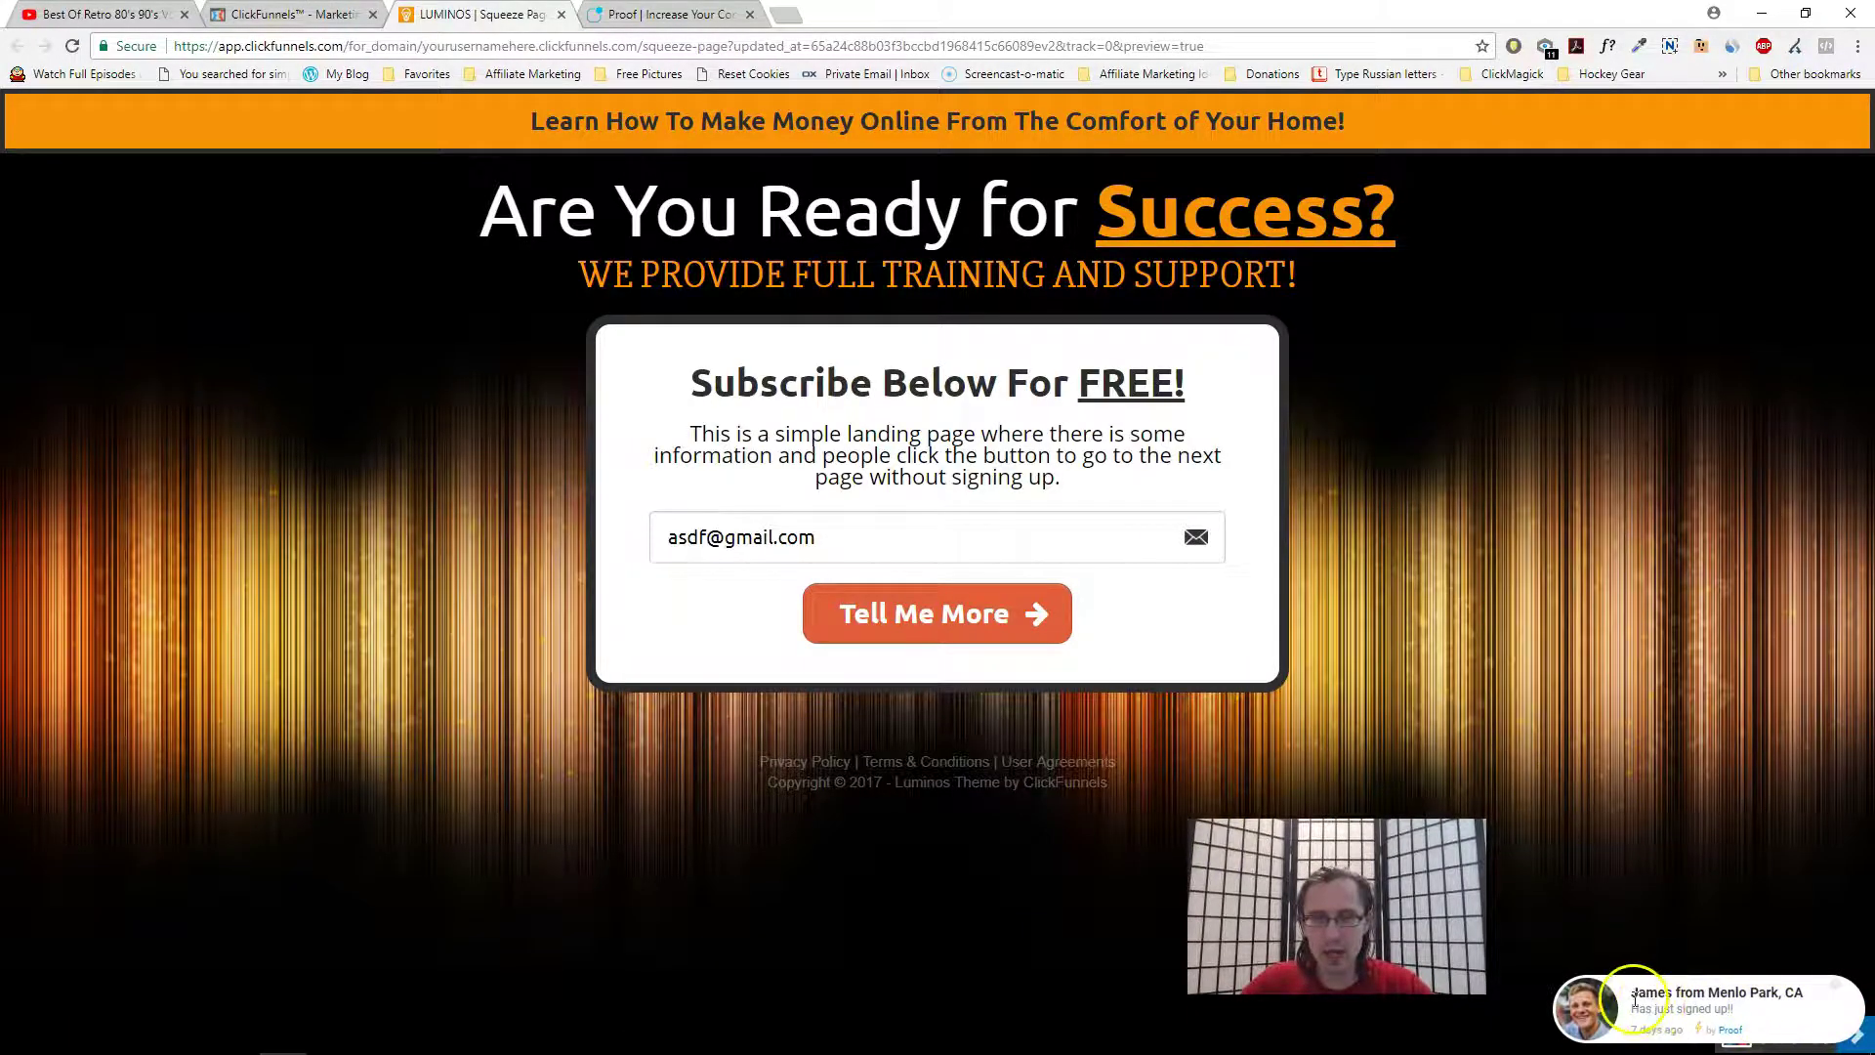
double_click(1644, 998)
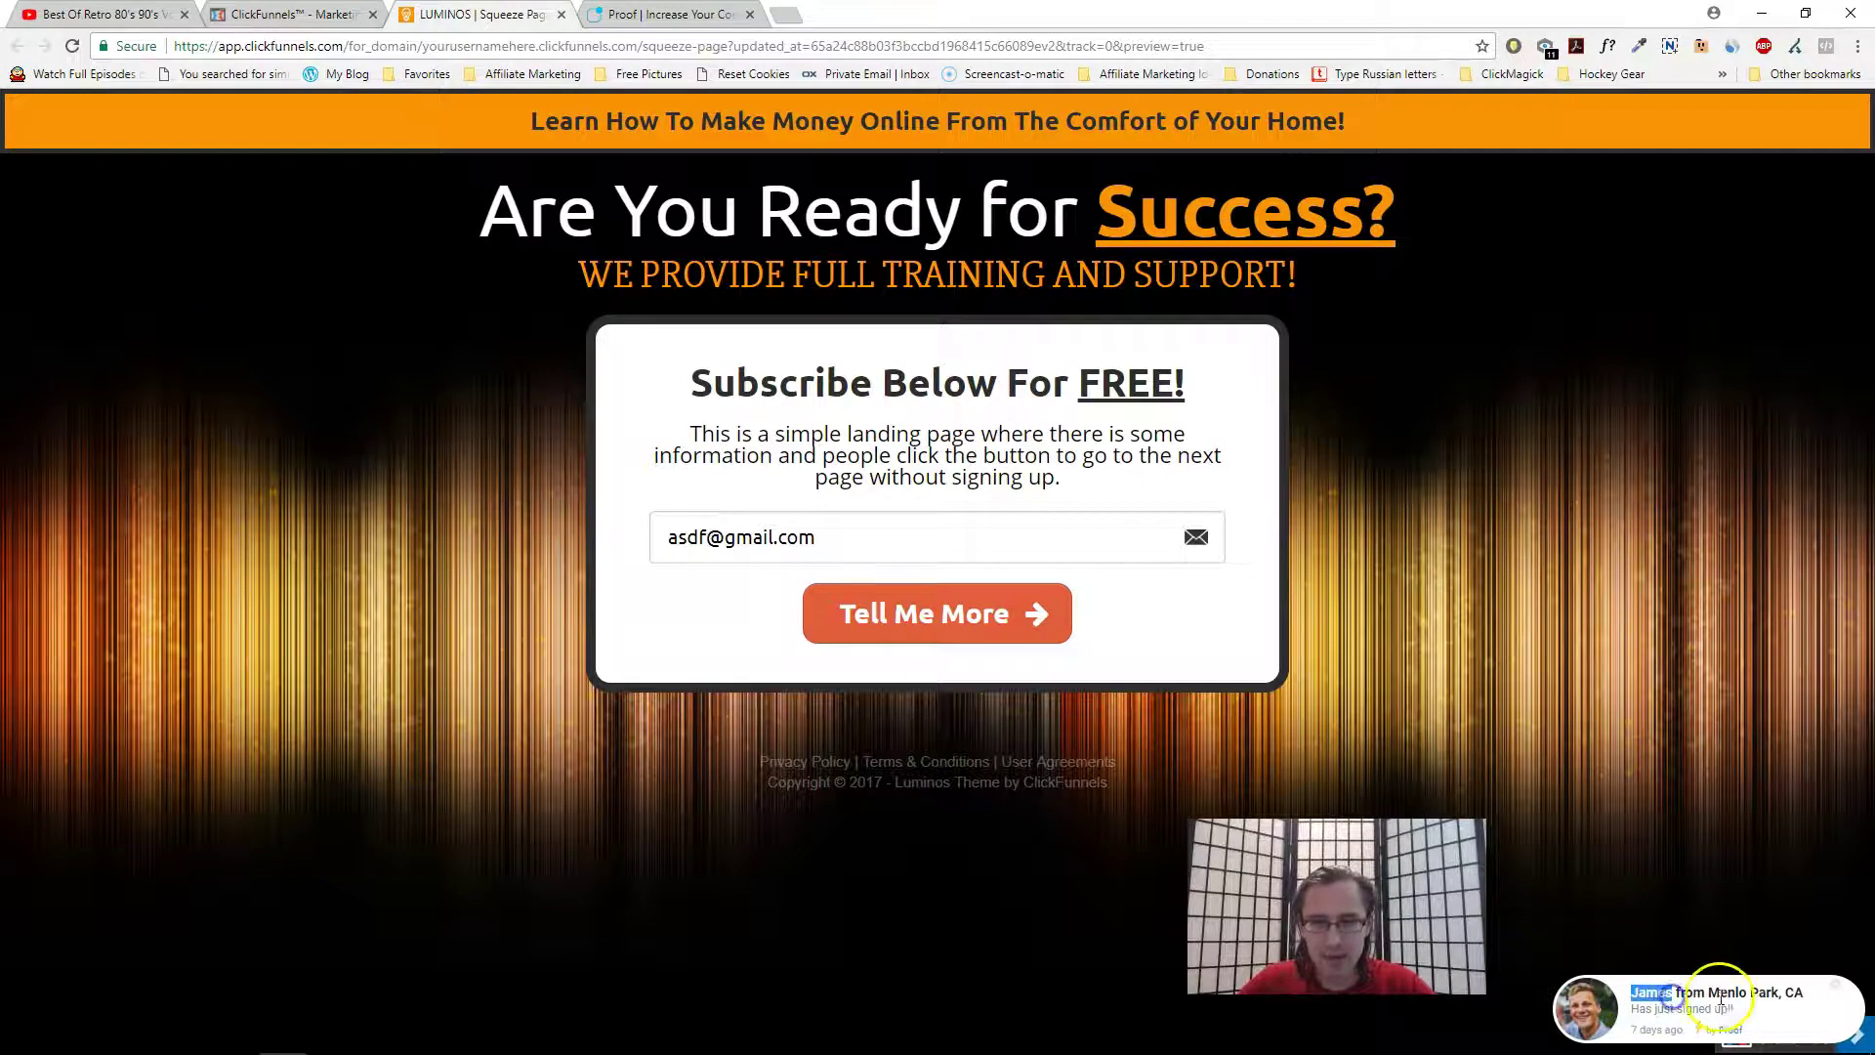
drag(1712, 992, 1676, 1023)
click(1672, 1024)
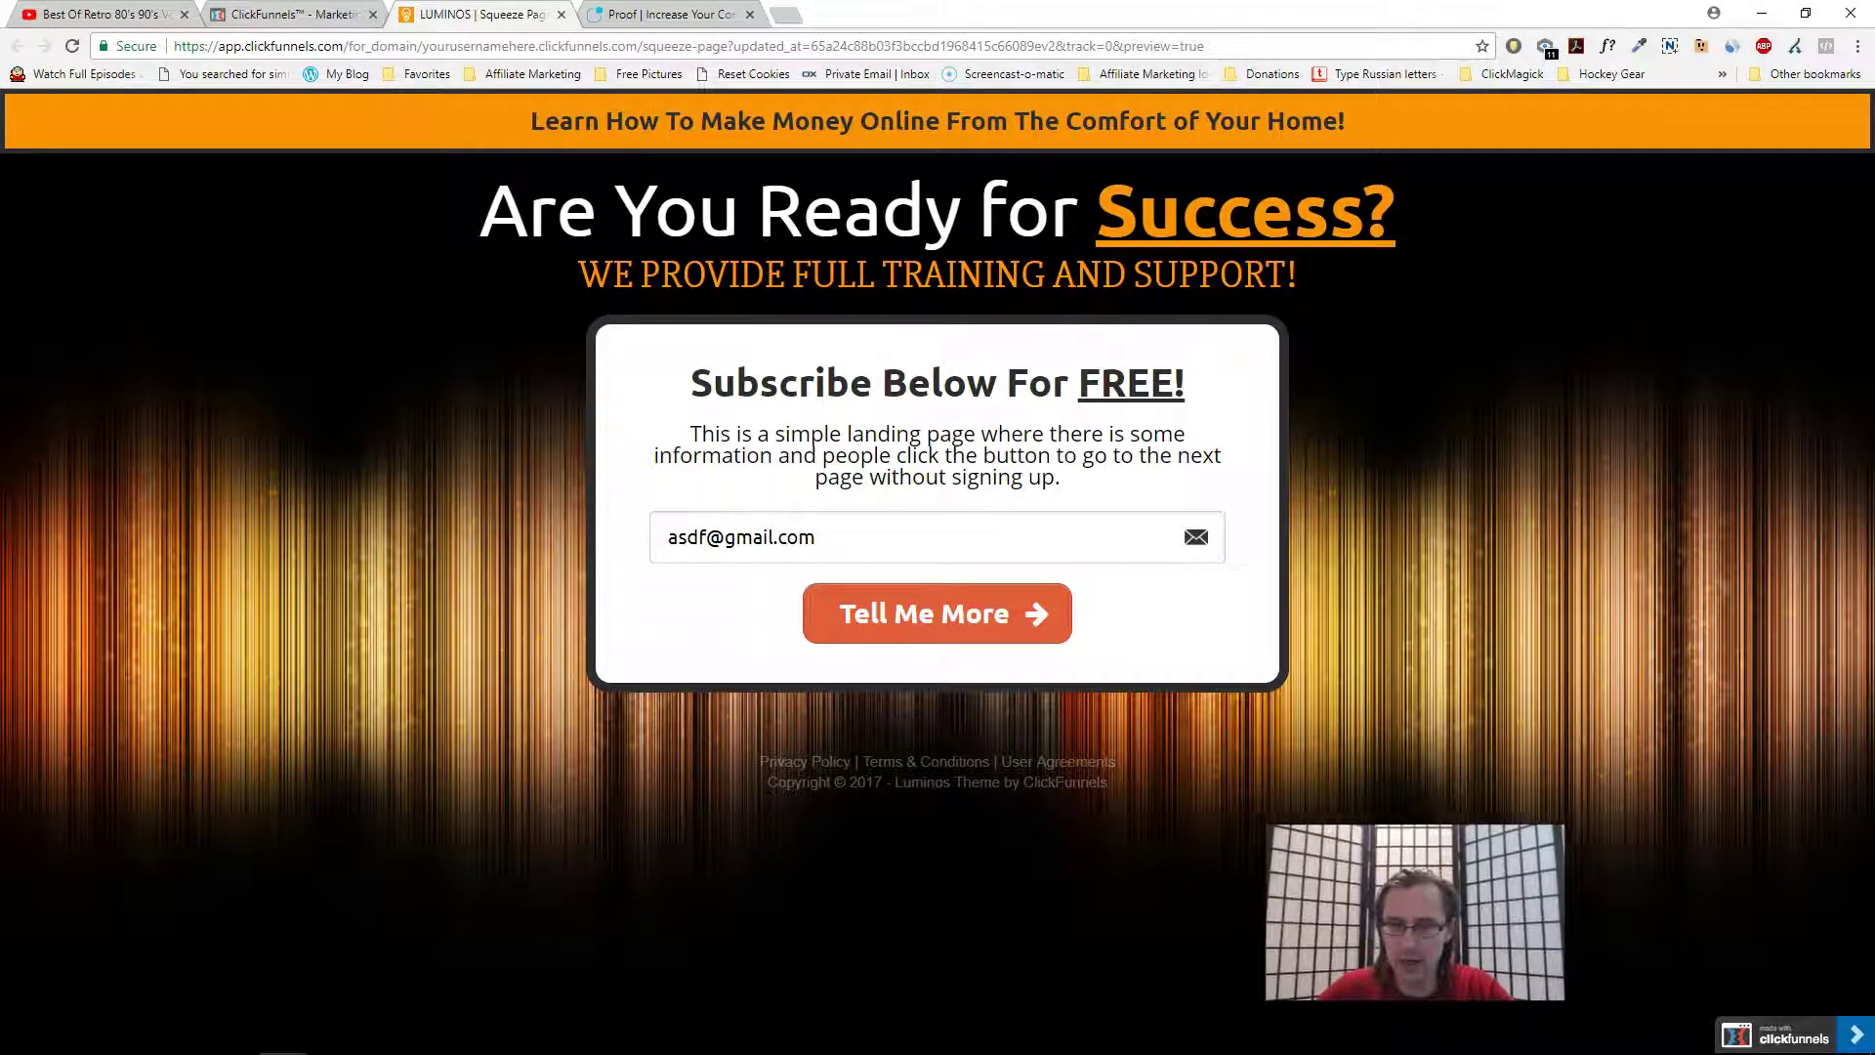
click(562, 14)
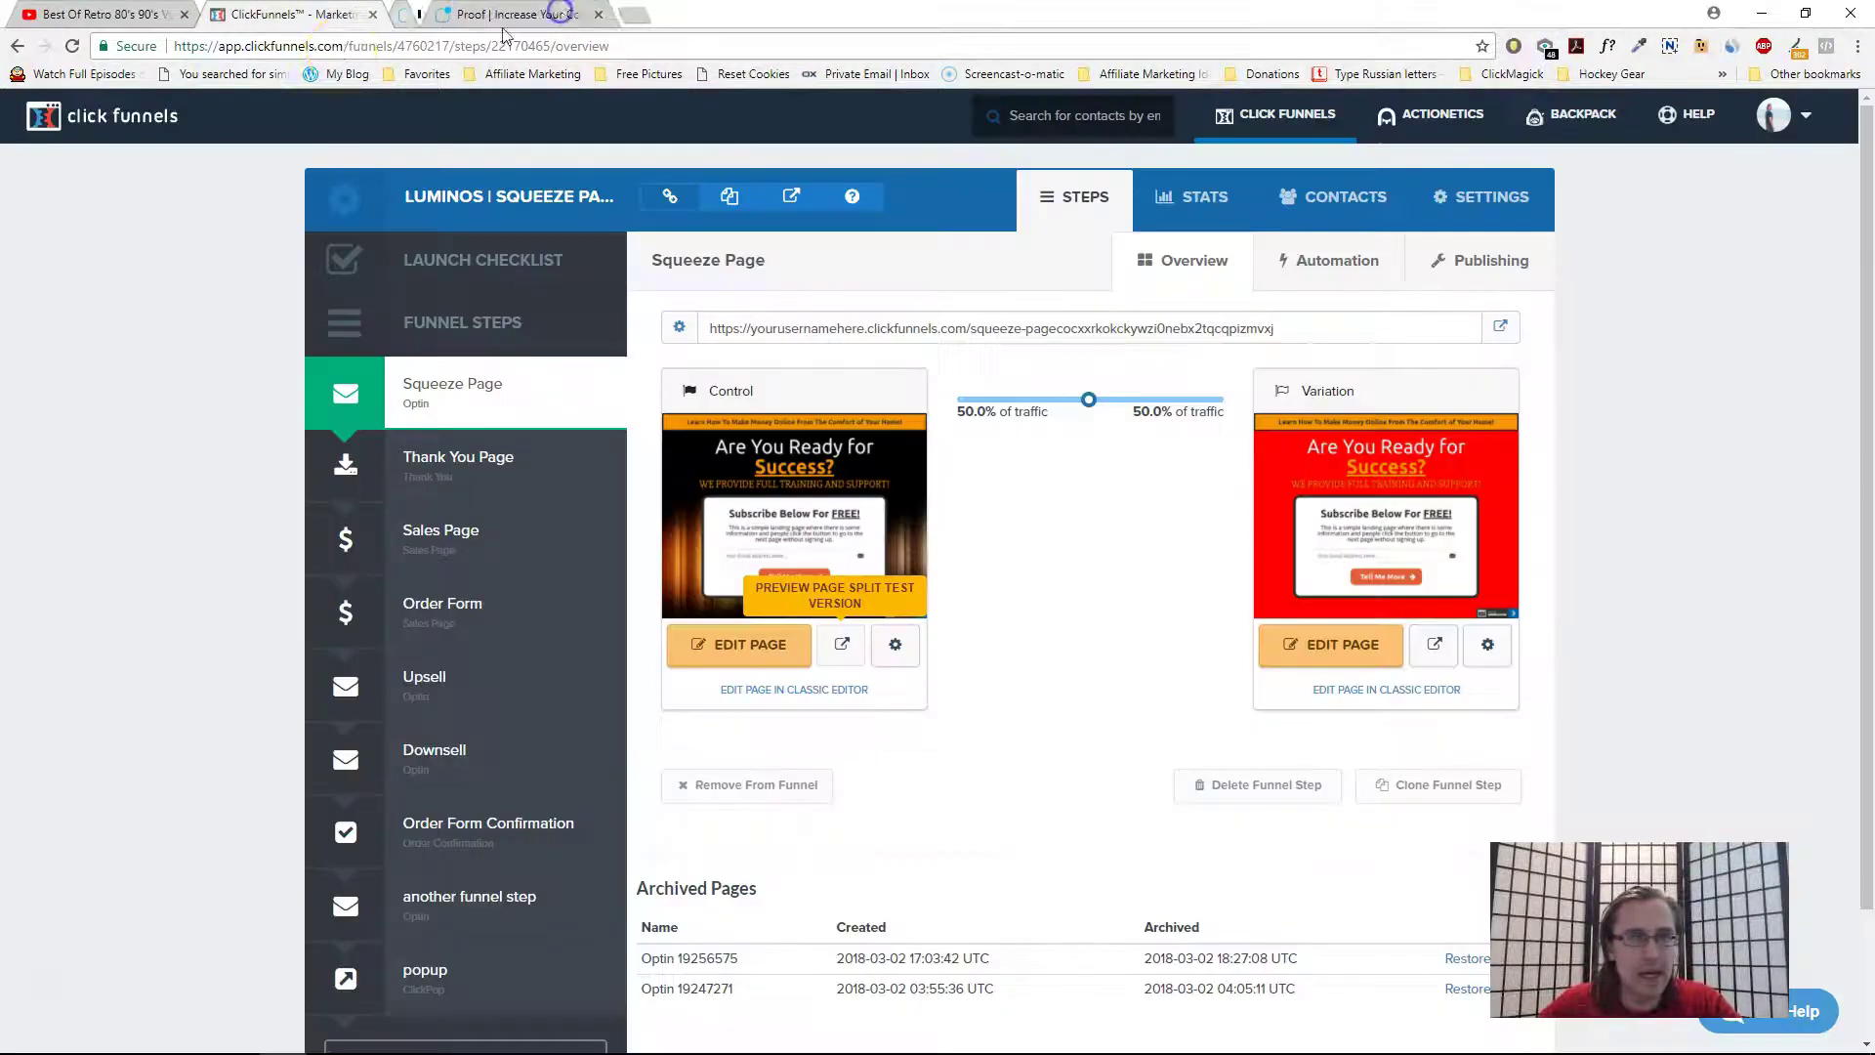
Step: Visit useproof.com in a new tab, then close it to return to Proof's Install your pixel page
click(457, 18)
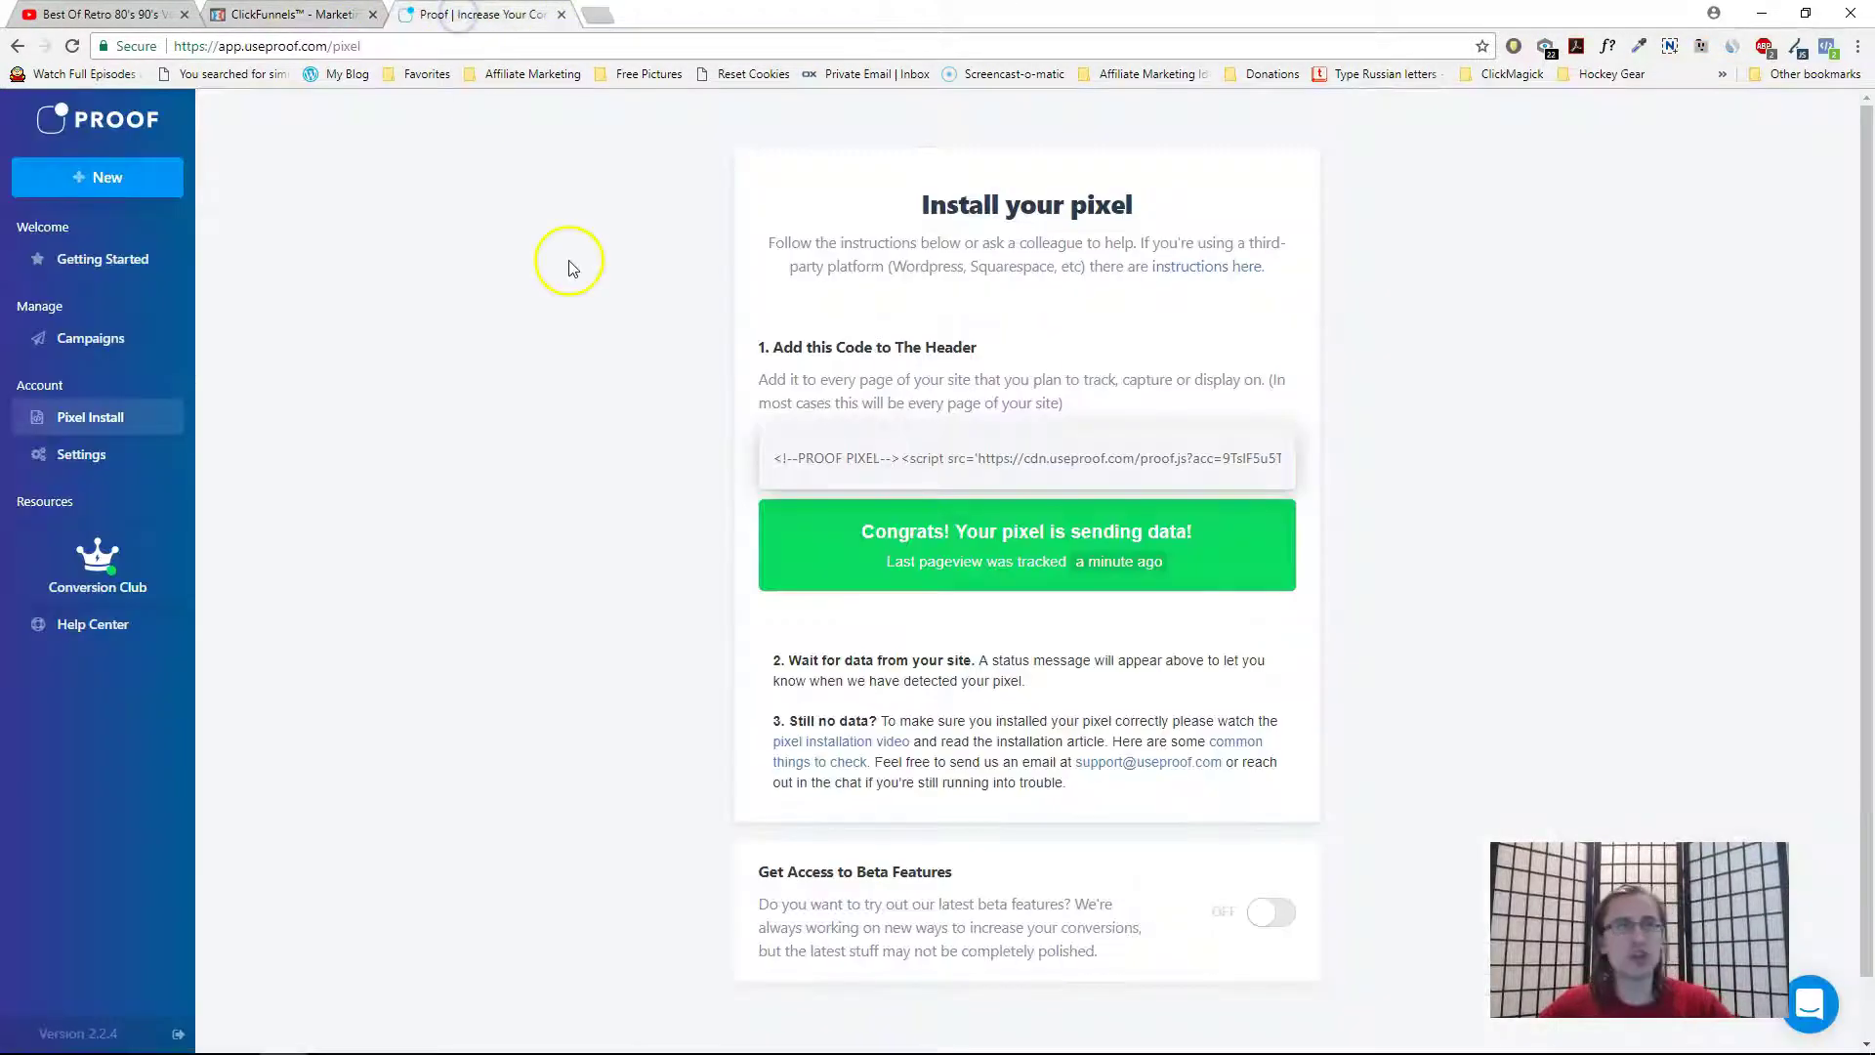
click(598, 15)
text(useproof)
key(BackSpace)
text(proof)
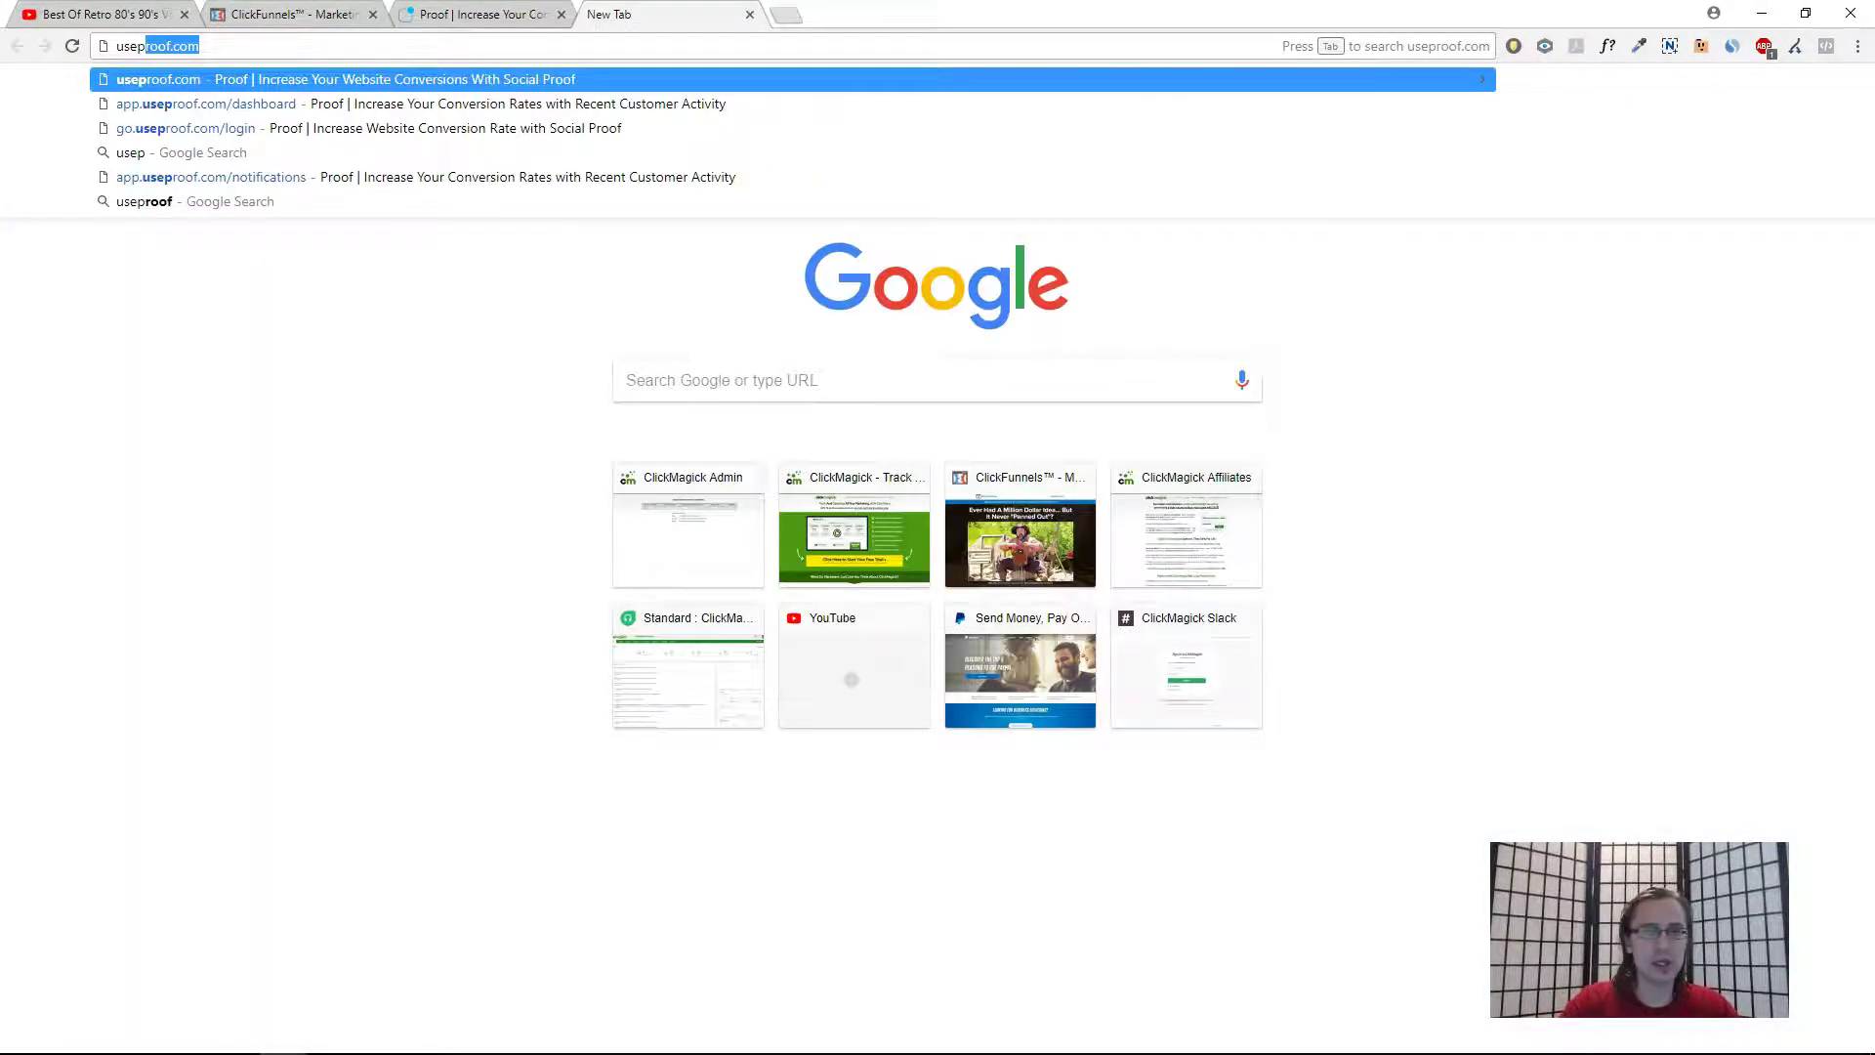
text(.)
key(Return)
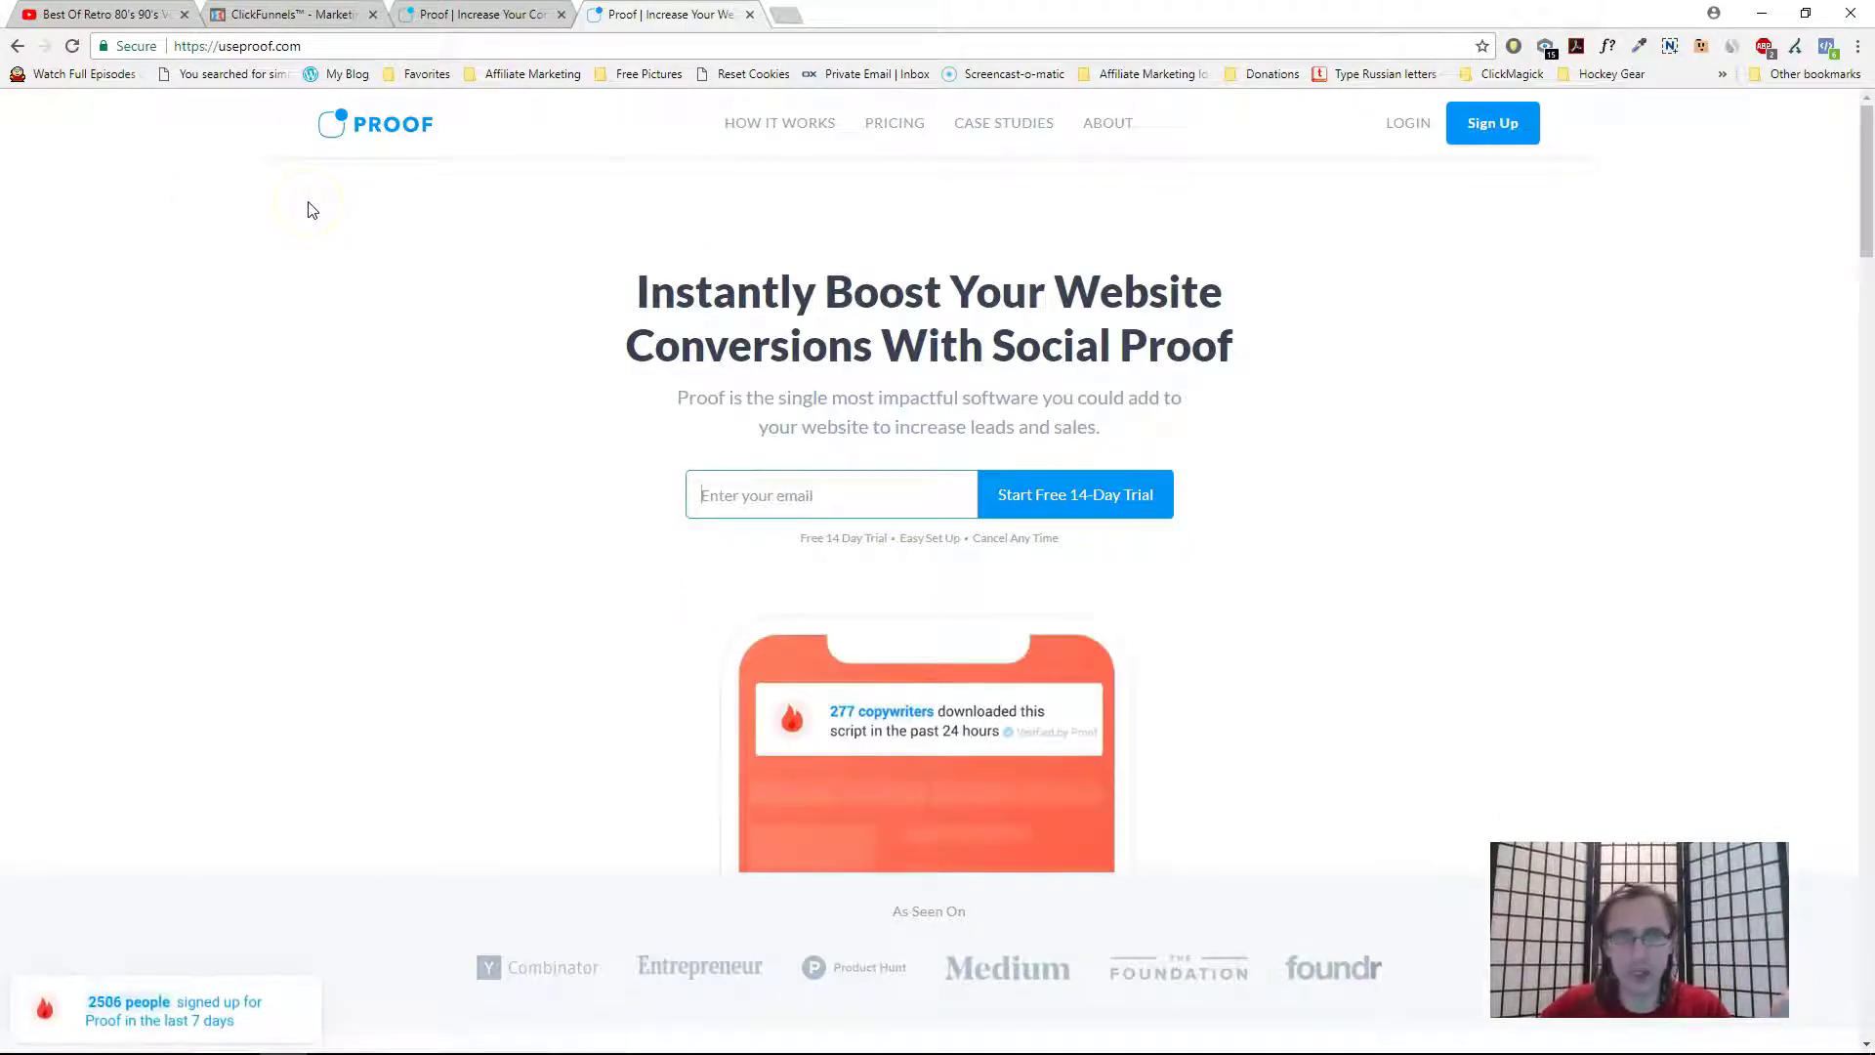
click(749, 13)
click(957, 657)
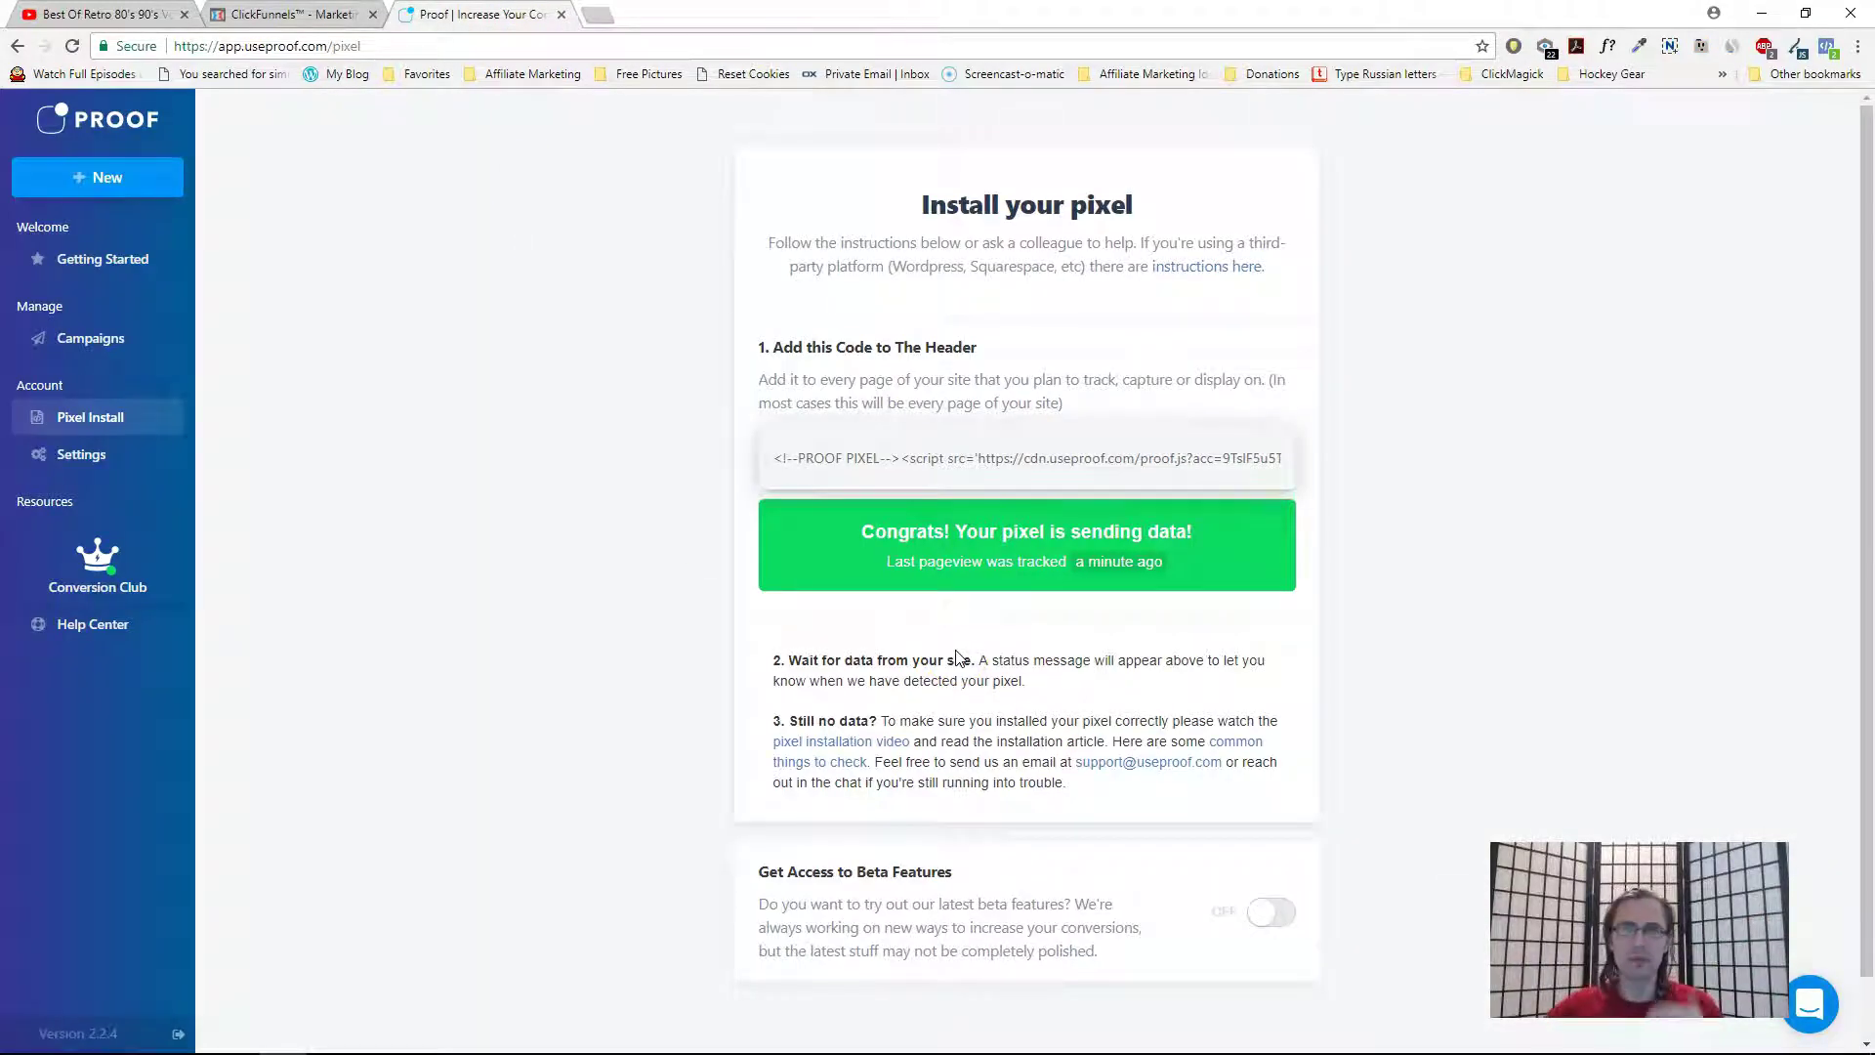
Step: Go to Getting Started, come back to Pixel Install, and copy the pixel code to the clipboard
drag(1159, 536, 873, 519)
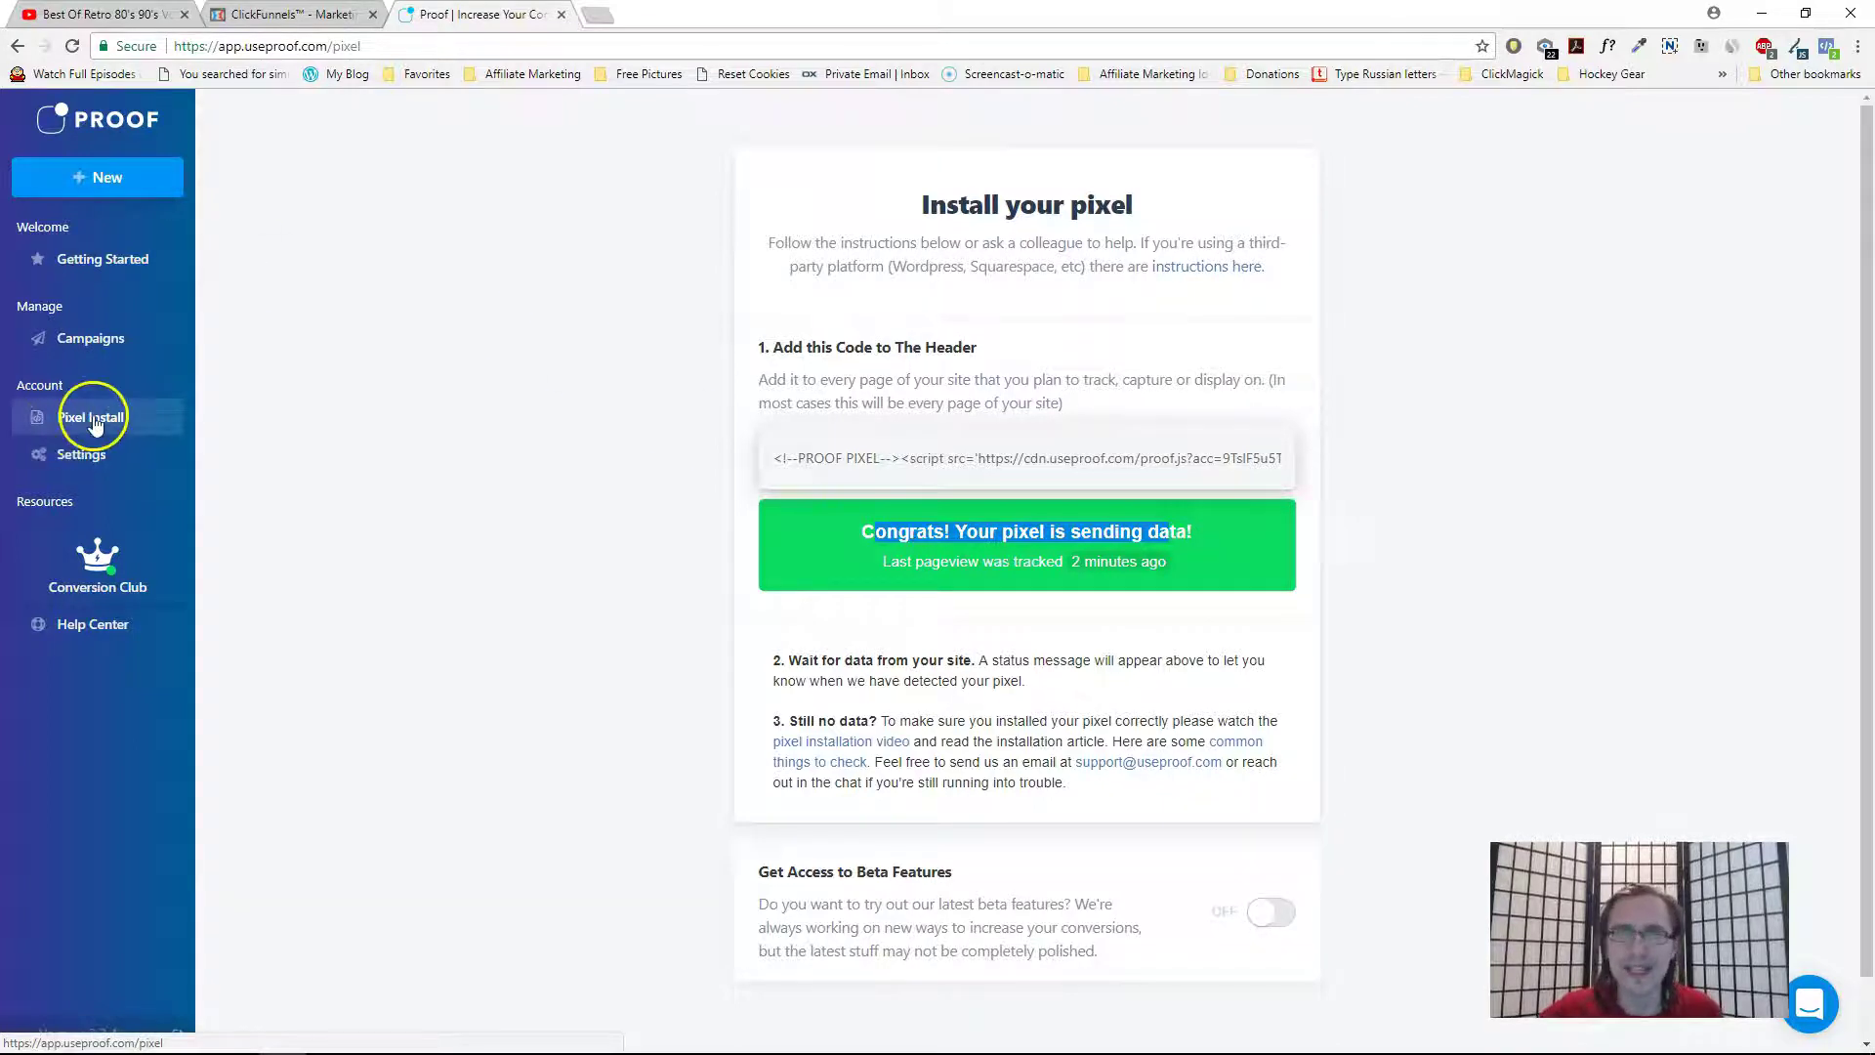
click(99, 261)
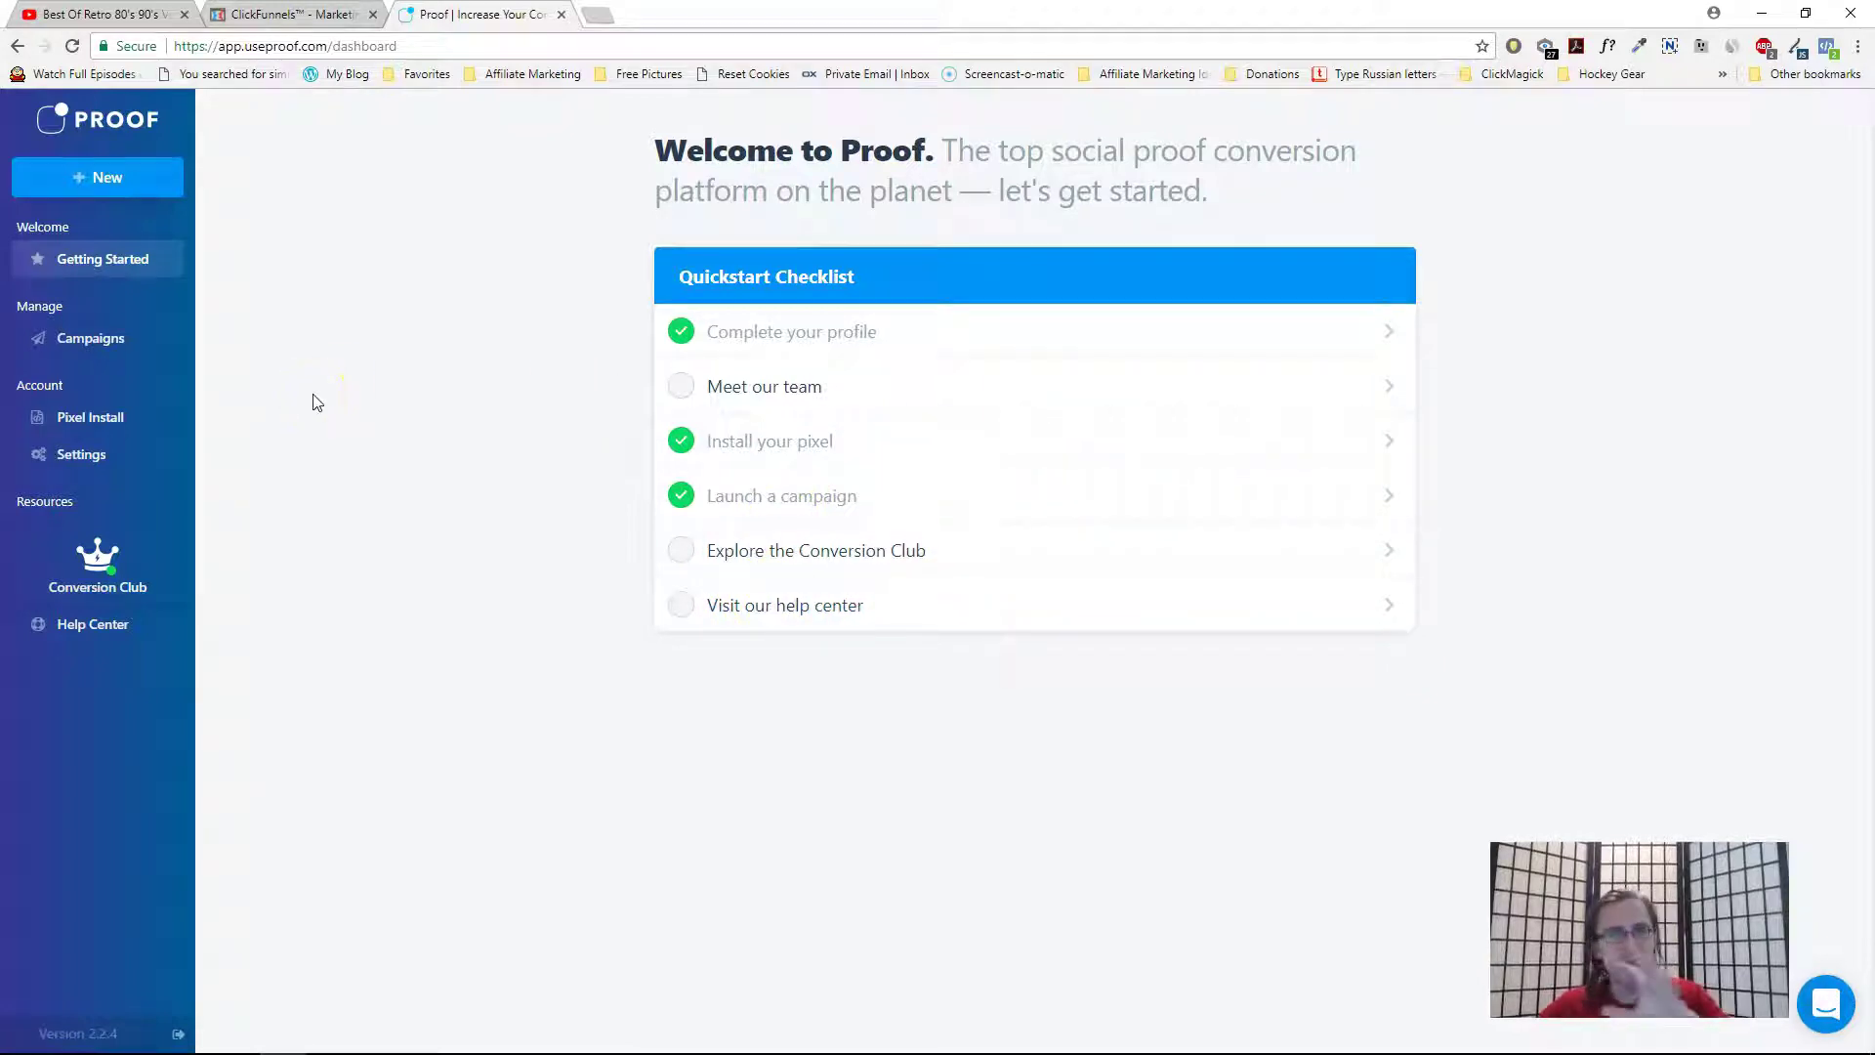
click(91, 417)
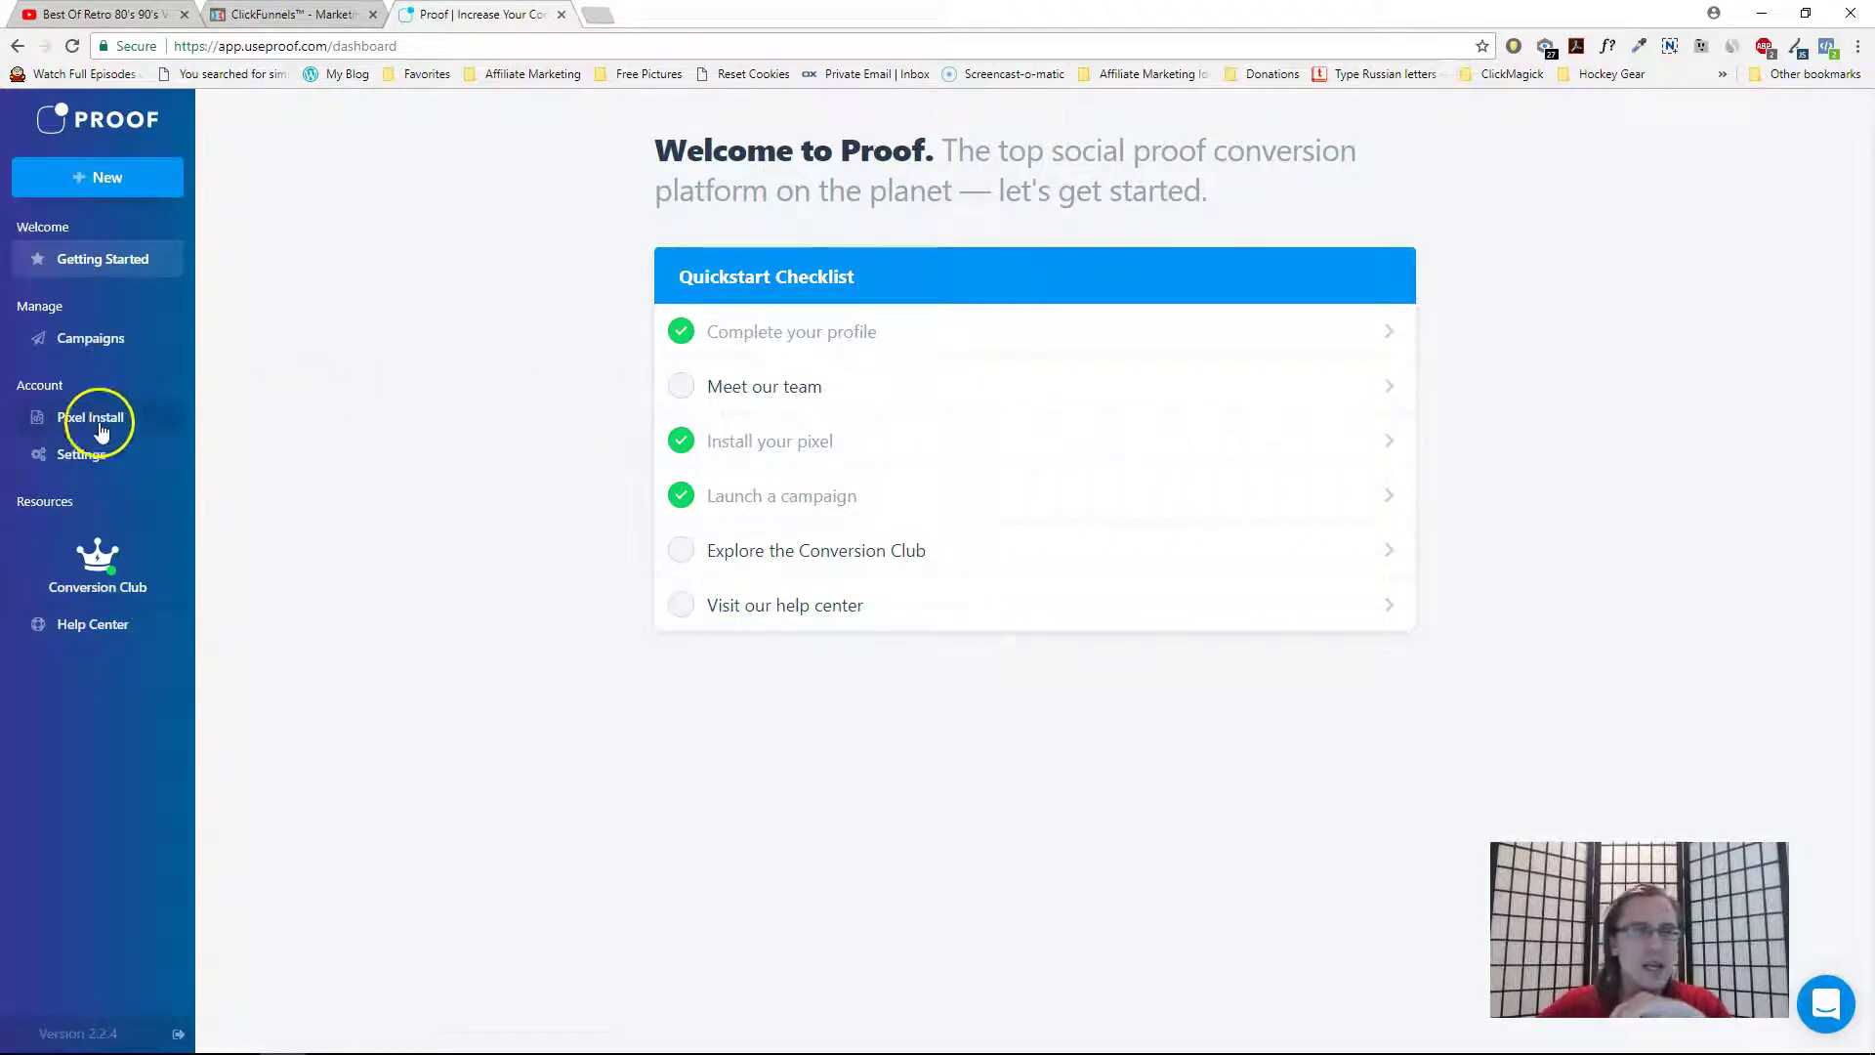
click(725, 449)
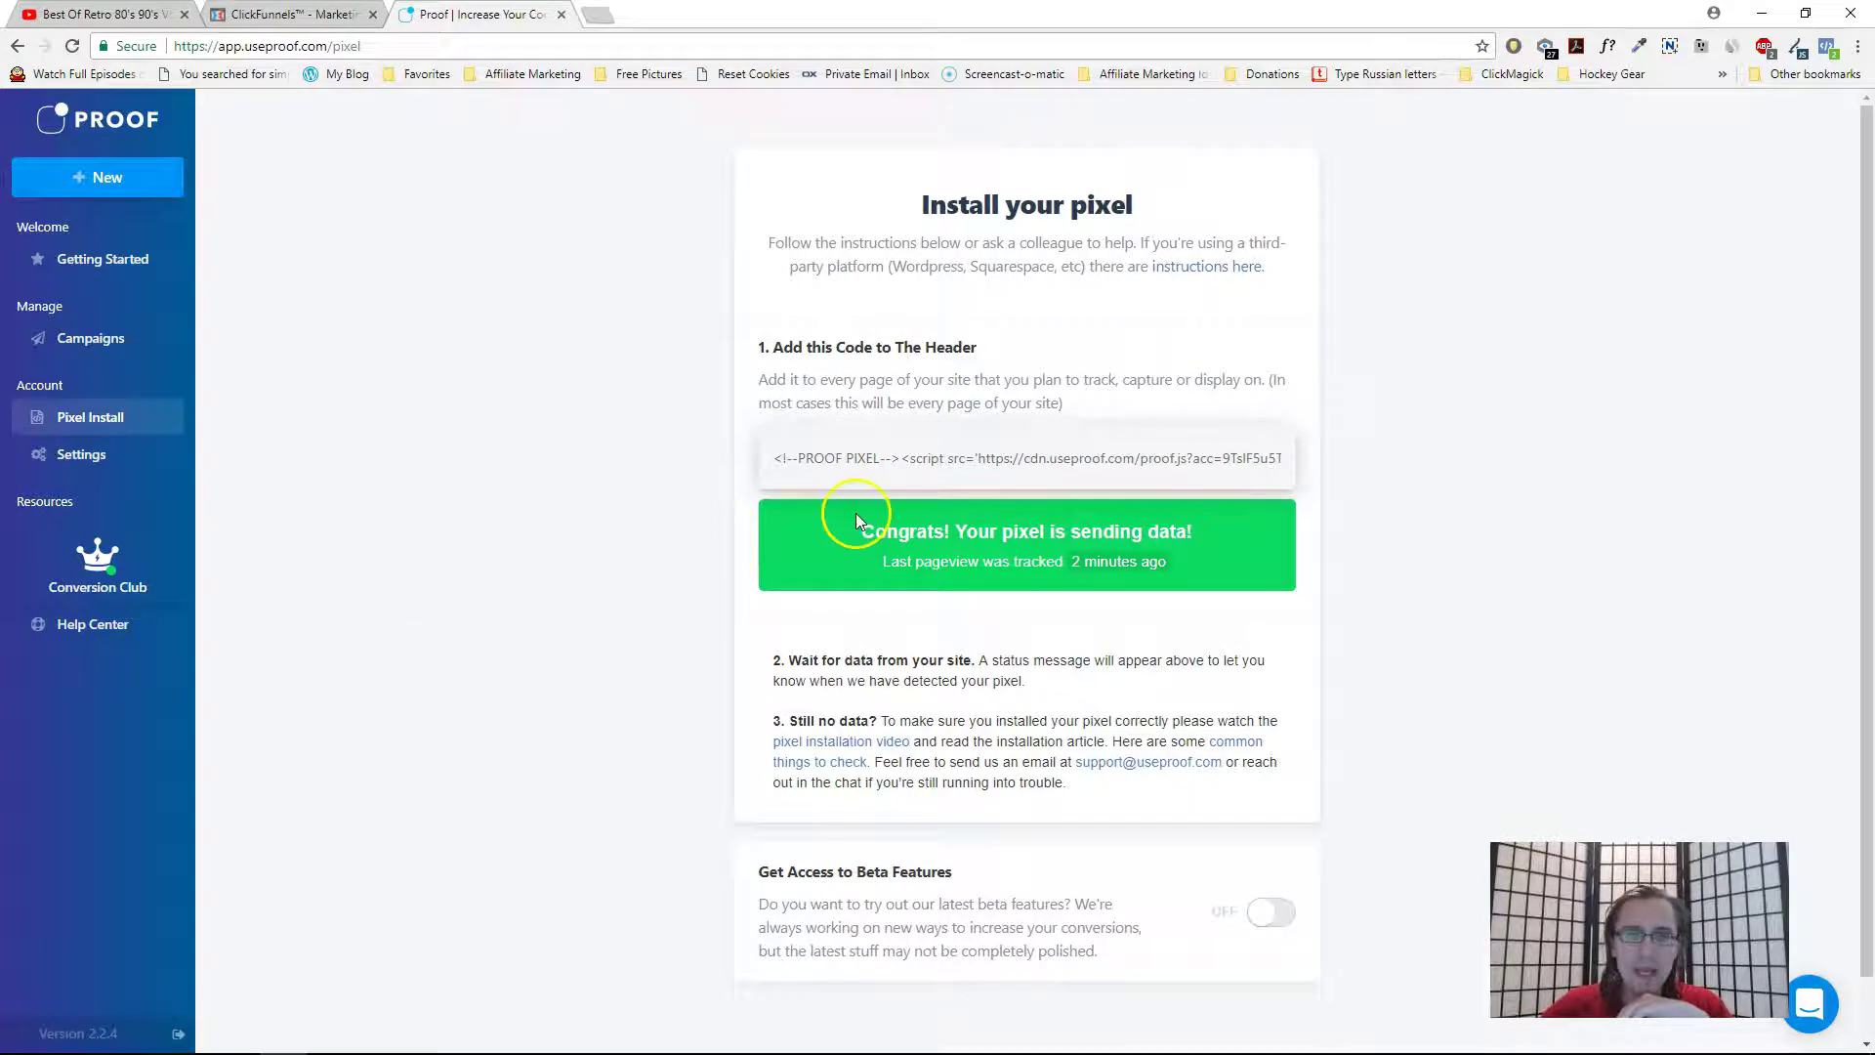
click(913, 471)
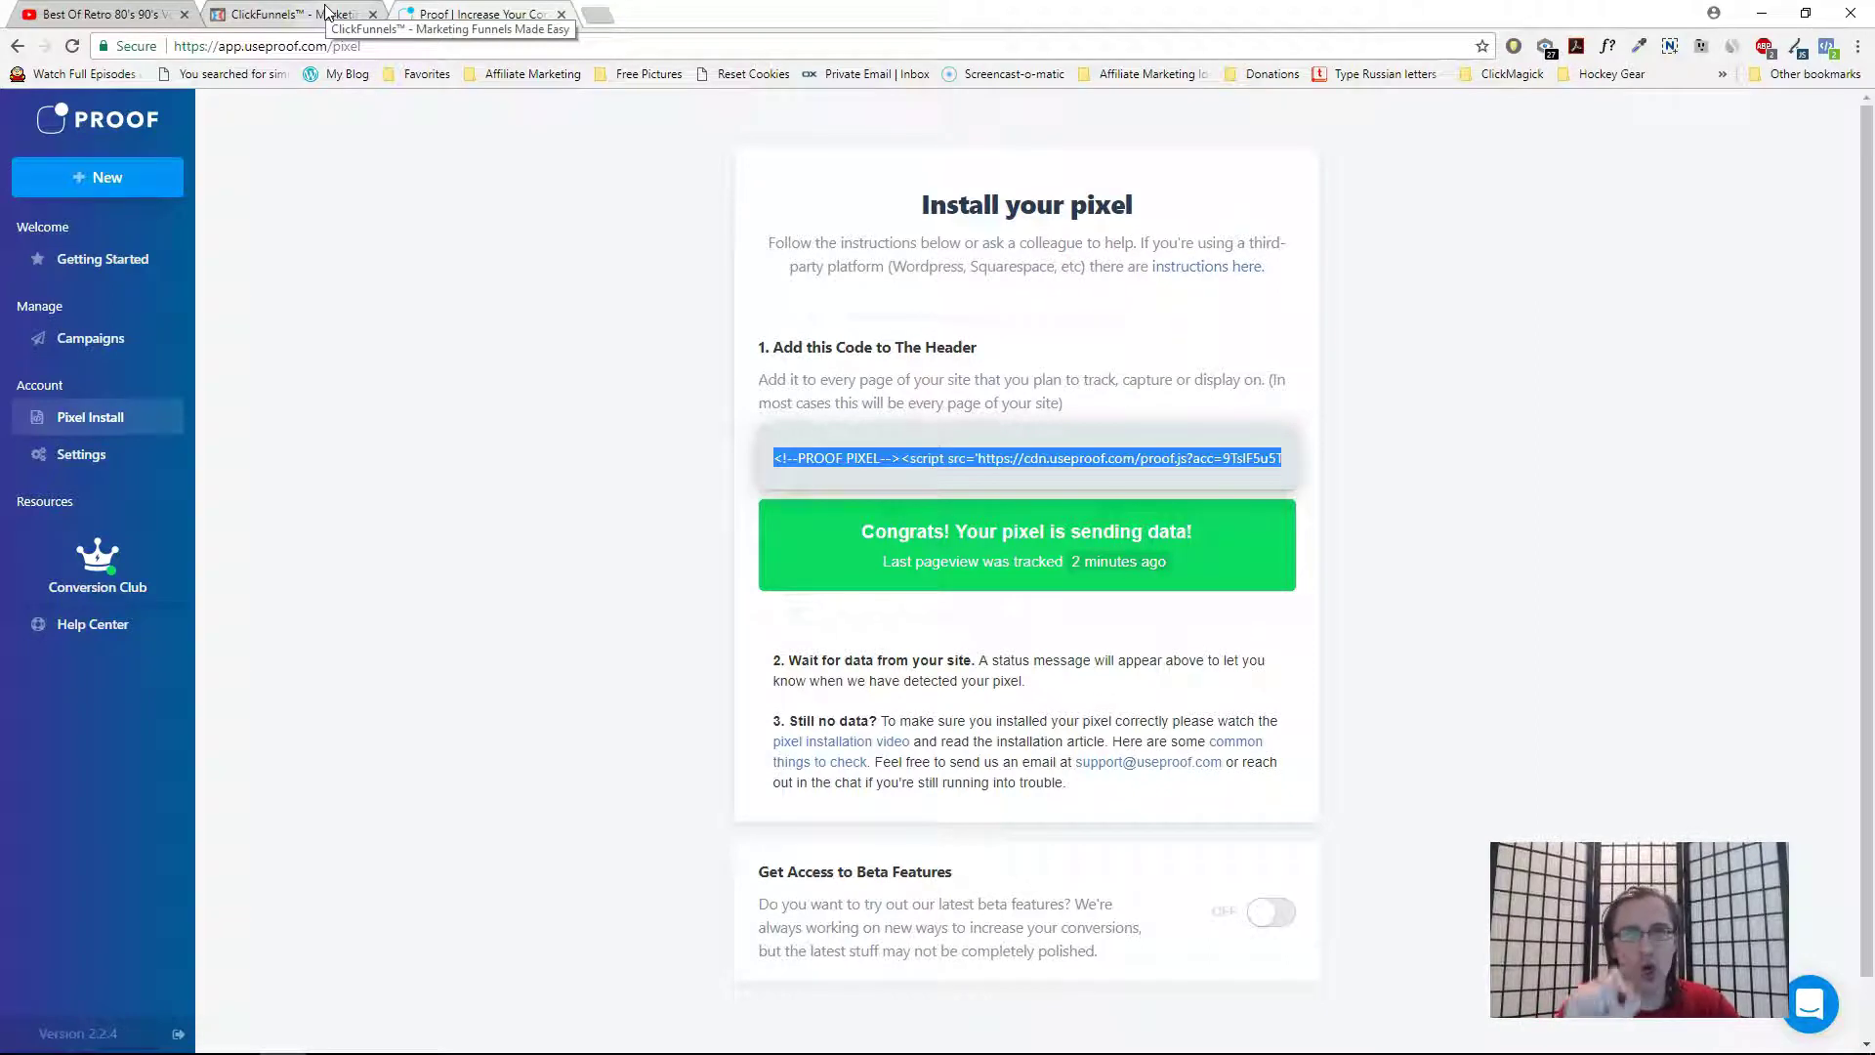
Step: Confirm the Control page's Tracking Code Header Code holds the Proof pixel script, then save the page
click(327, 12)
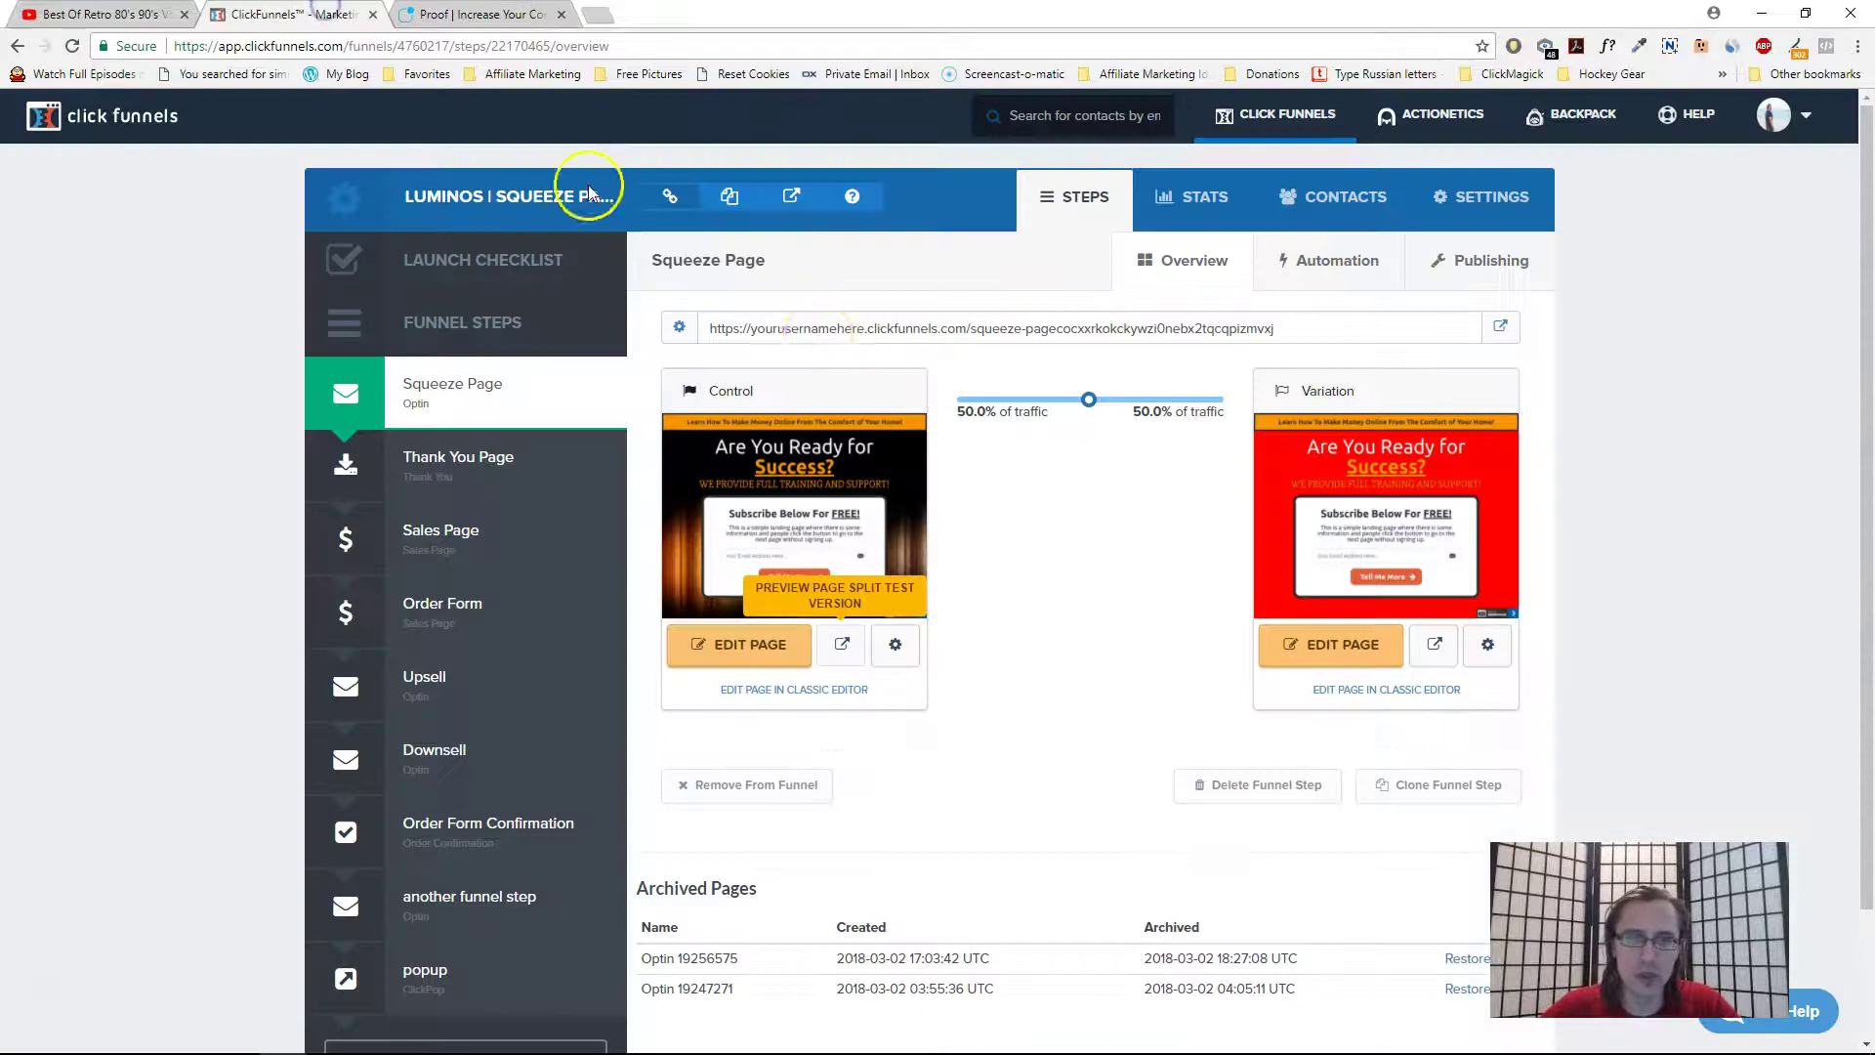
click(778, 645)
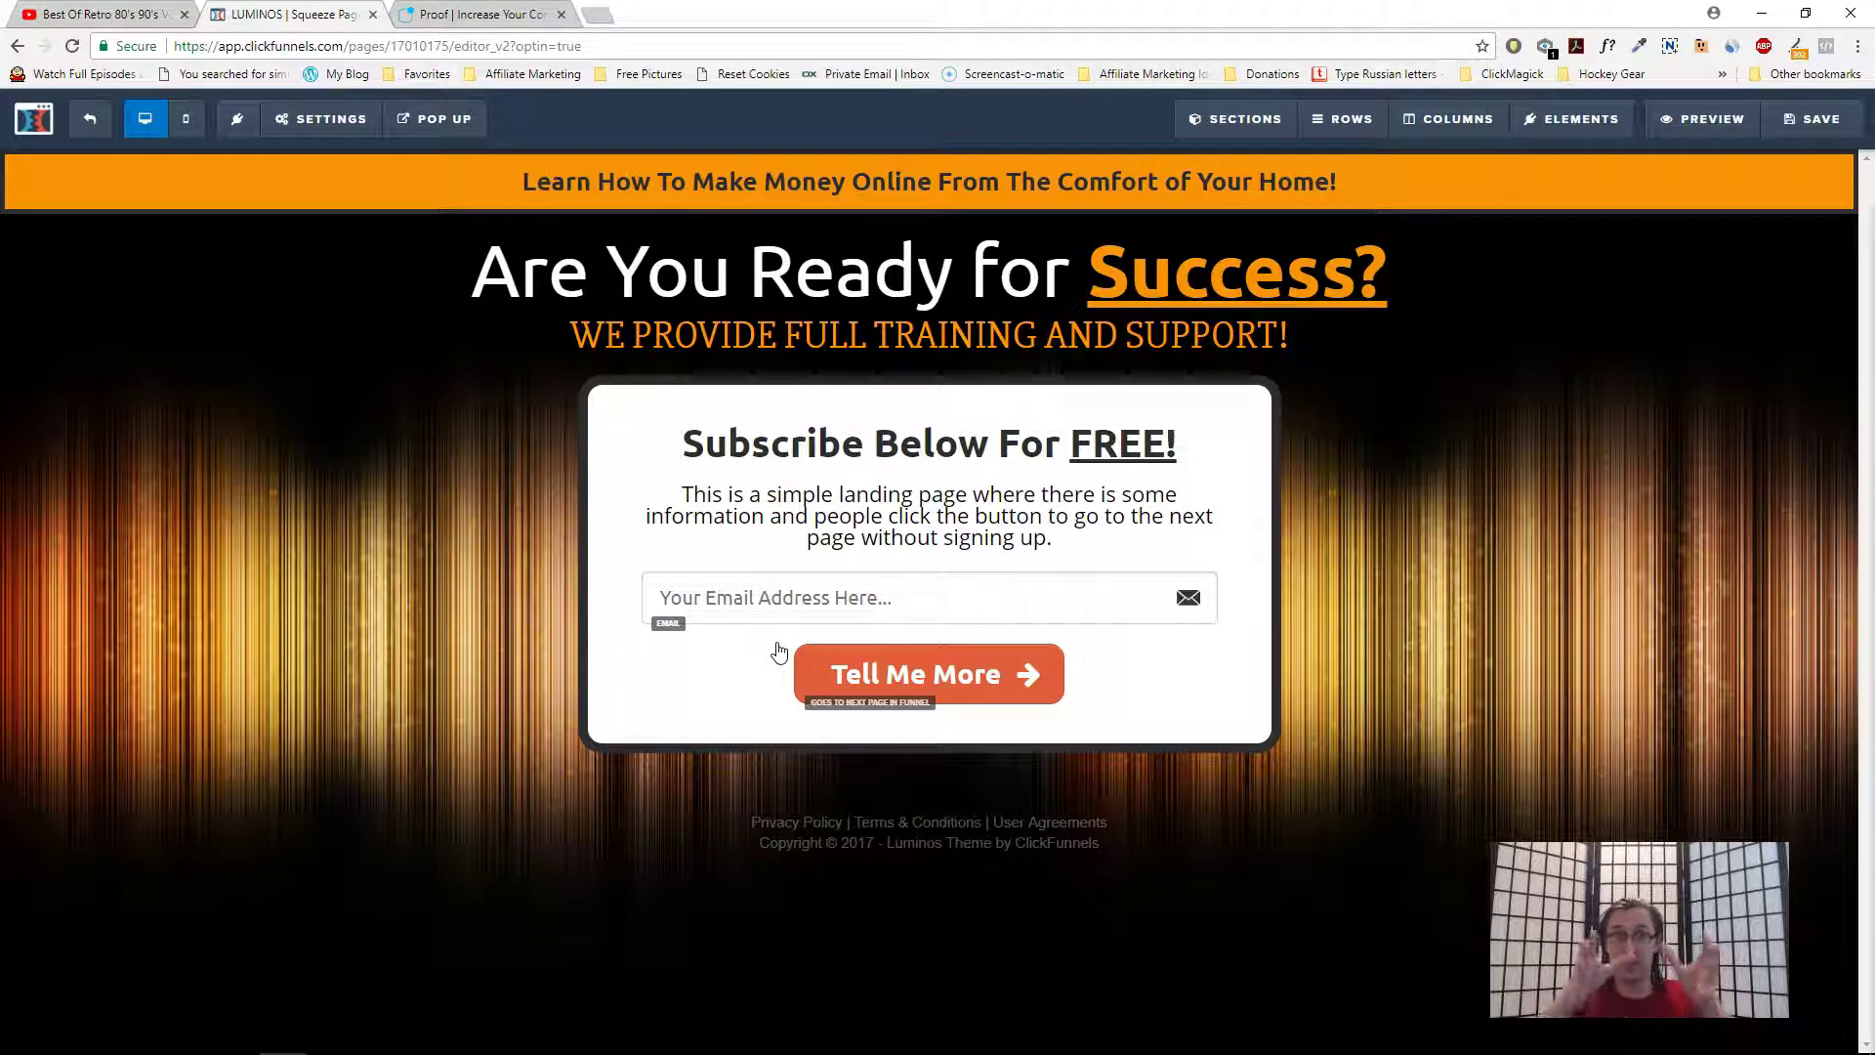
click(326, 123)
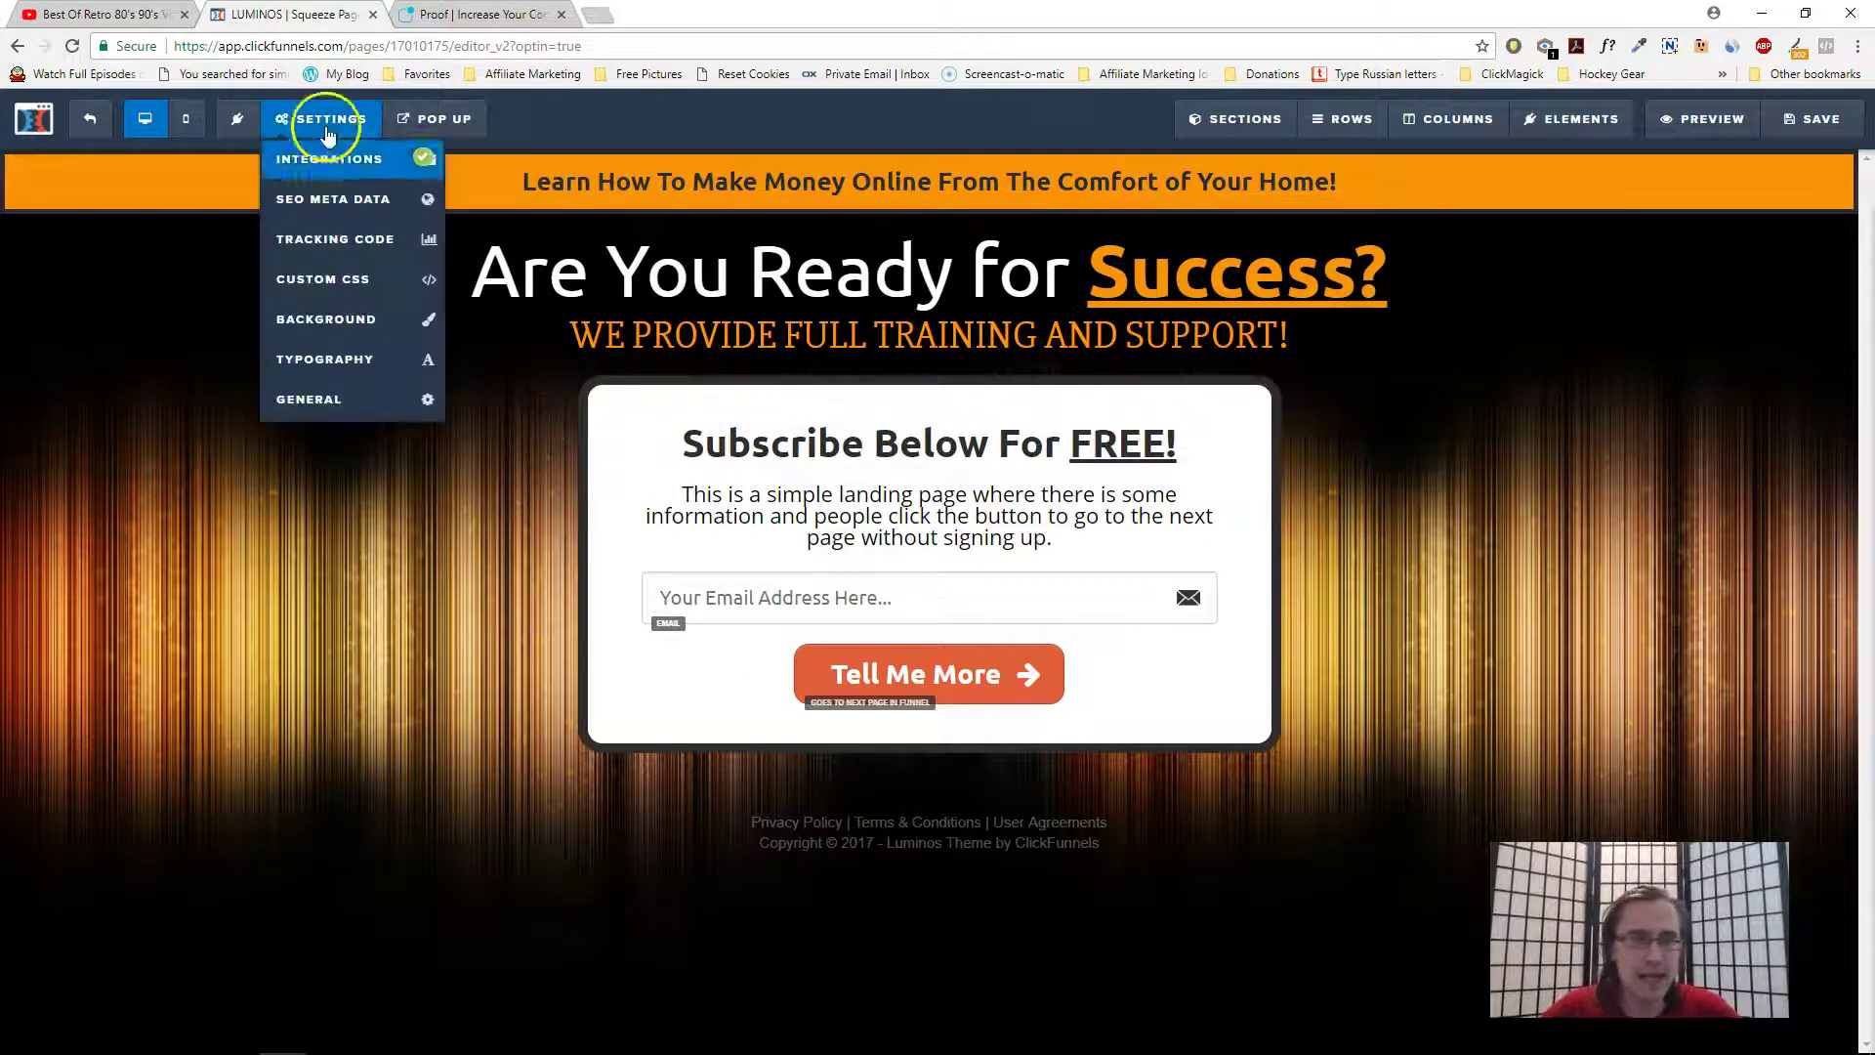
click(327, 244)
drag(605, 252, 1450, 250)
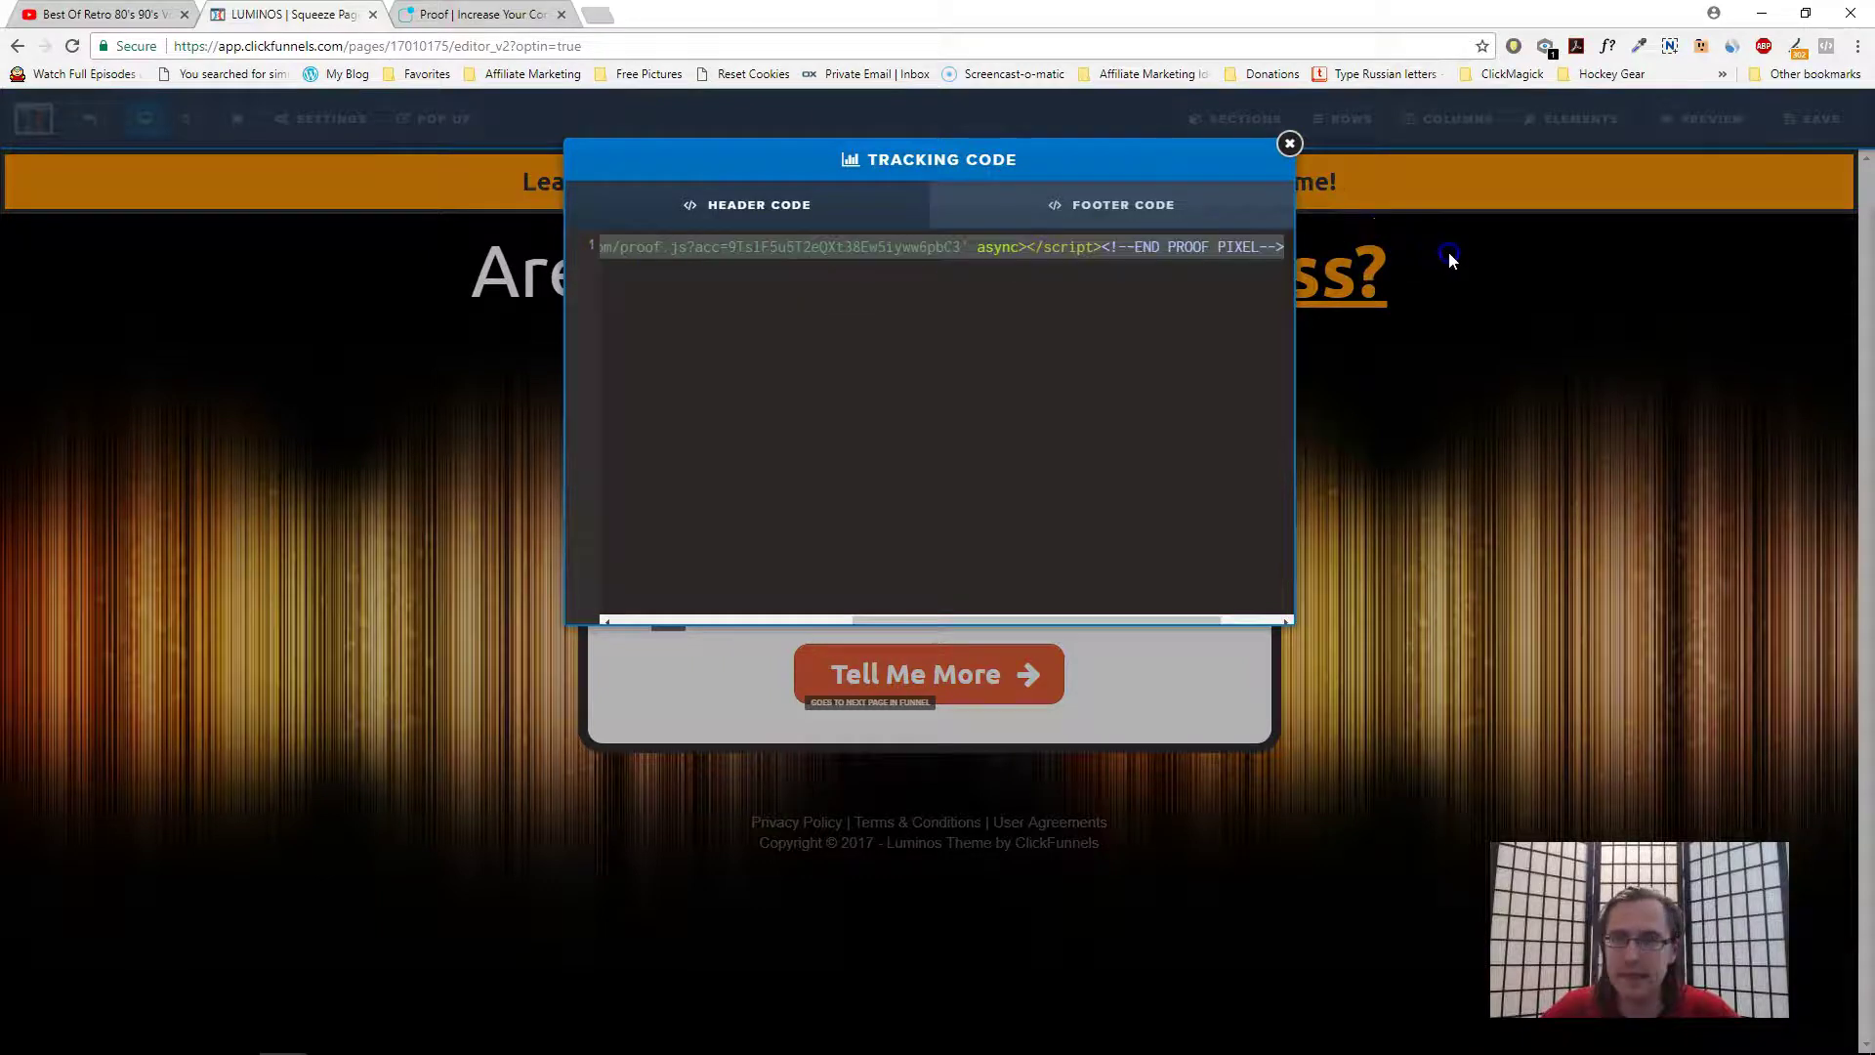
click(1289, 144)
click(1822, 121)
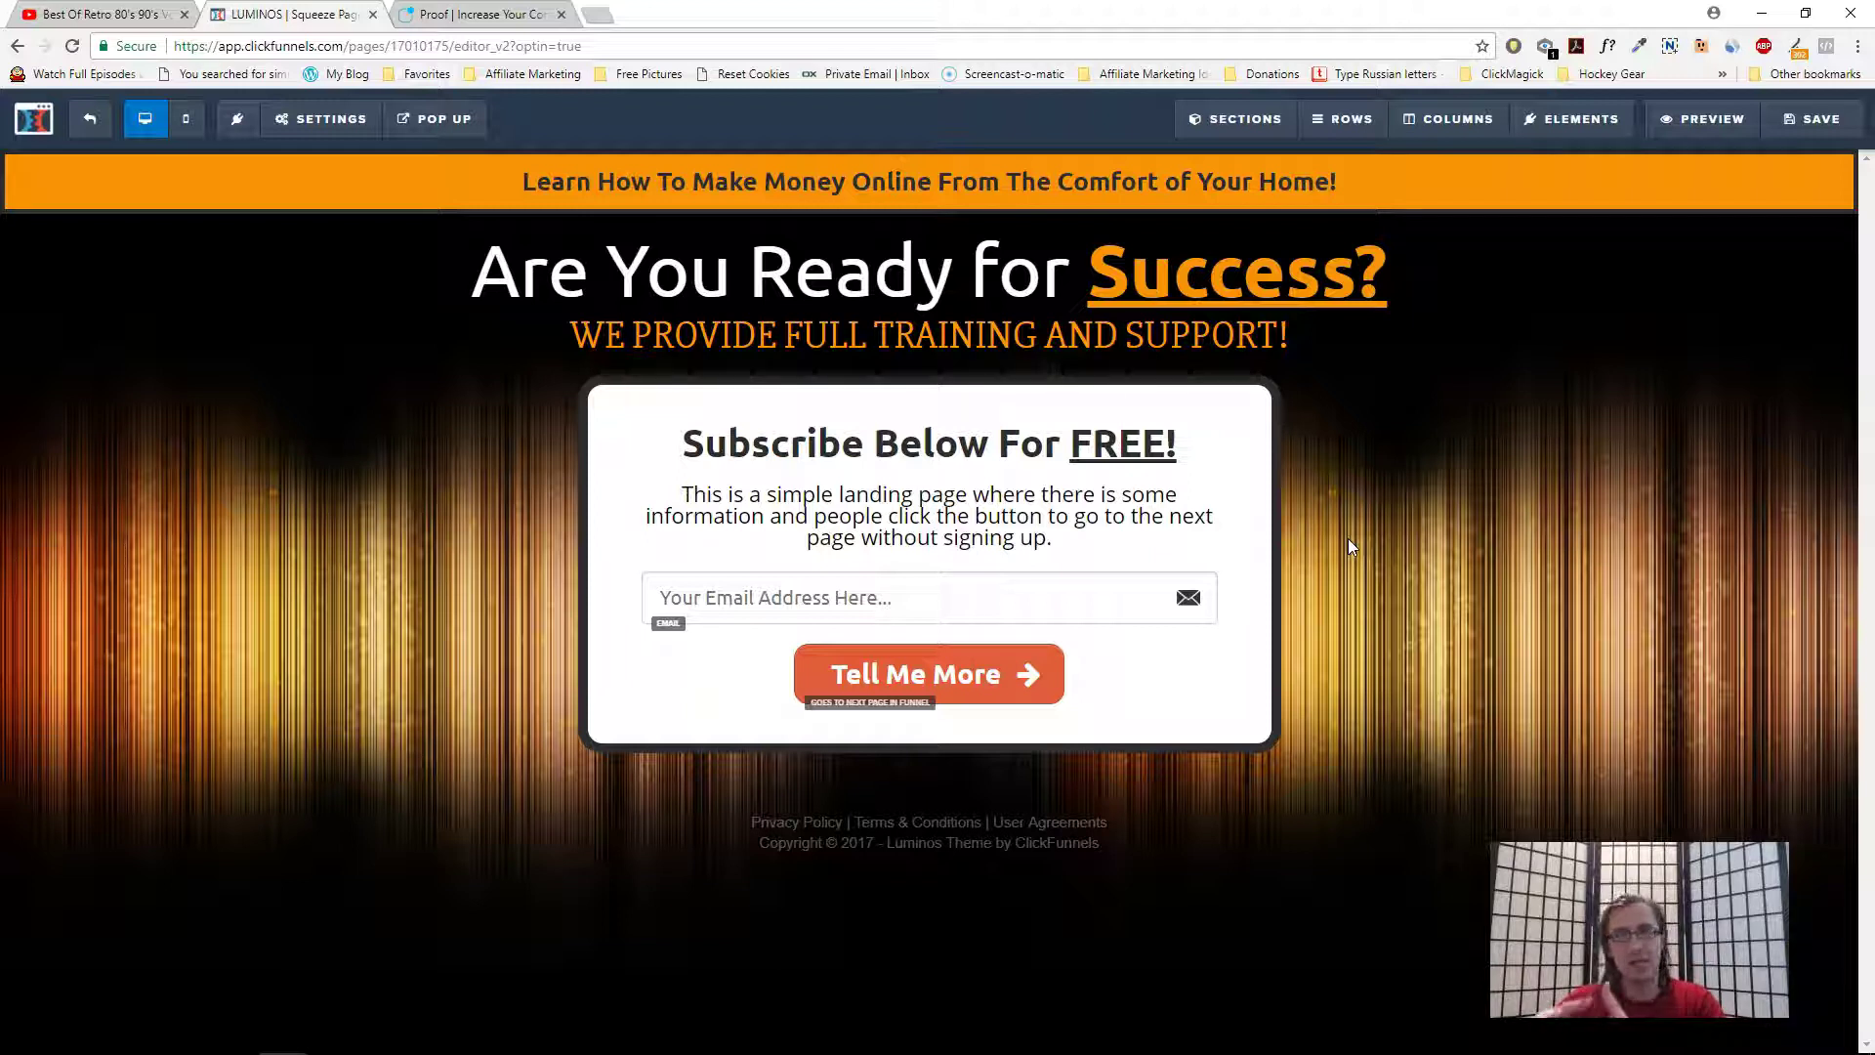
click(687, 220)
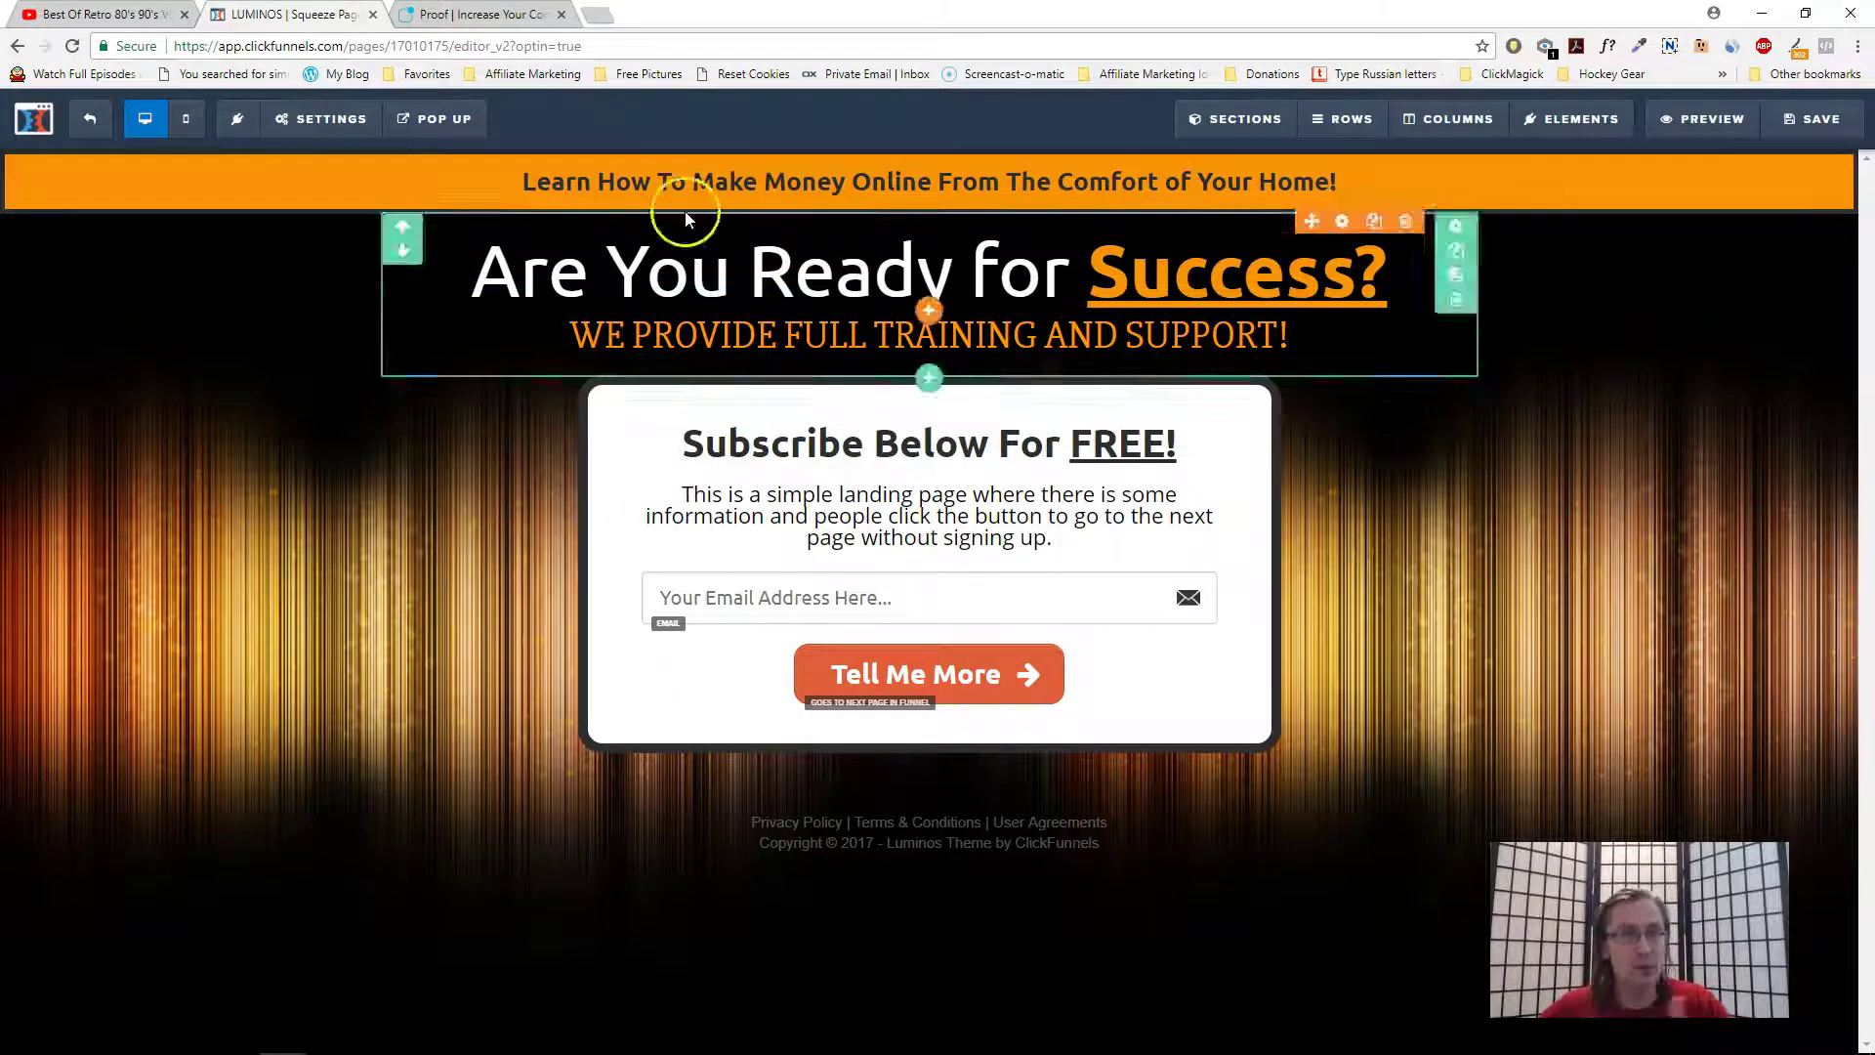
Step: Leave the ClickFunnels editor, check Proof's green Congrats pixel status, and reload Pixel Install
click(98, 118)
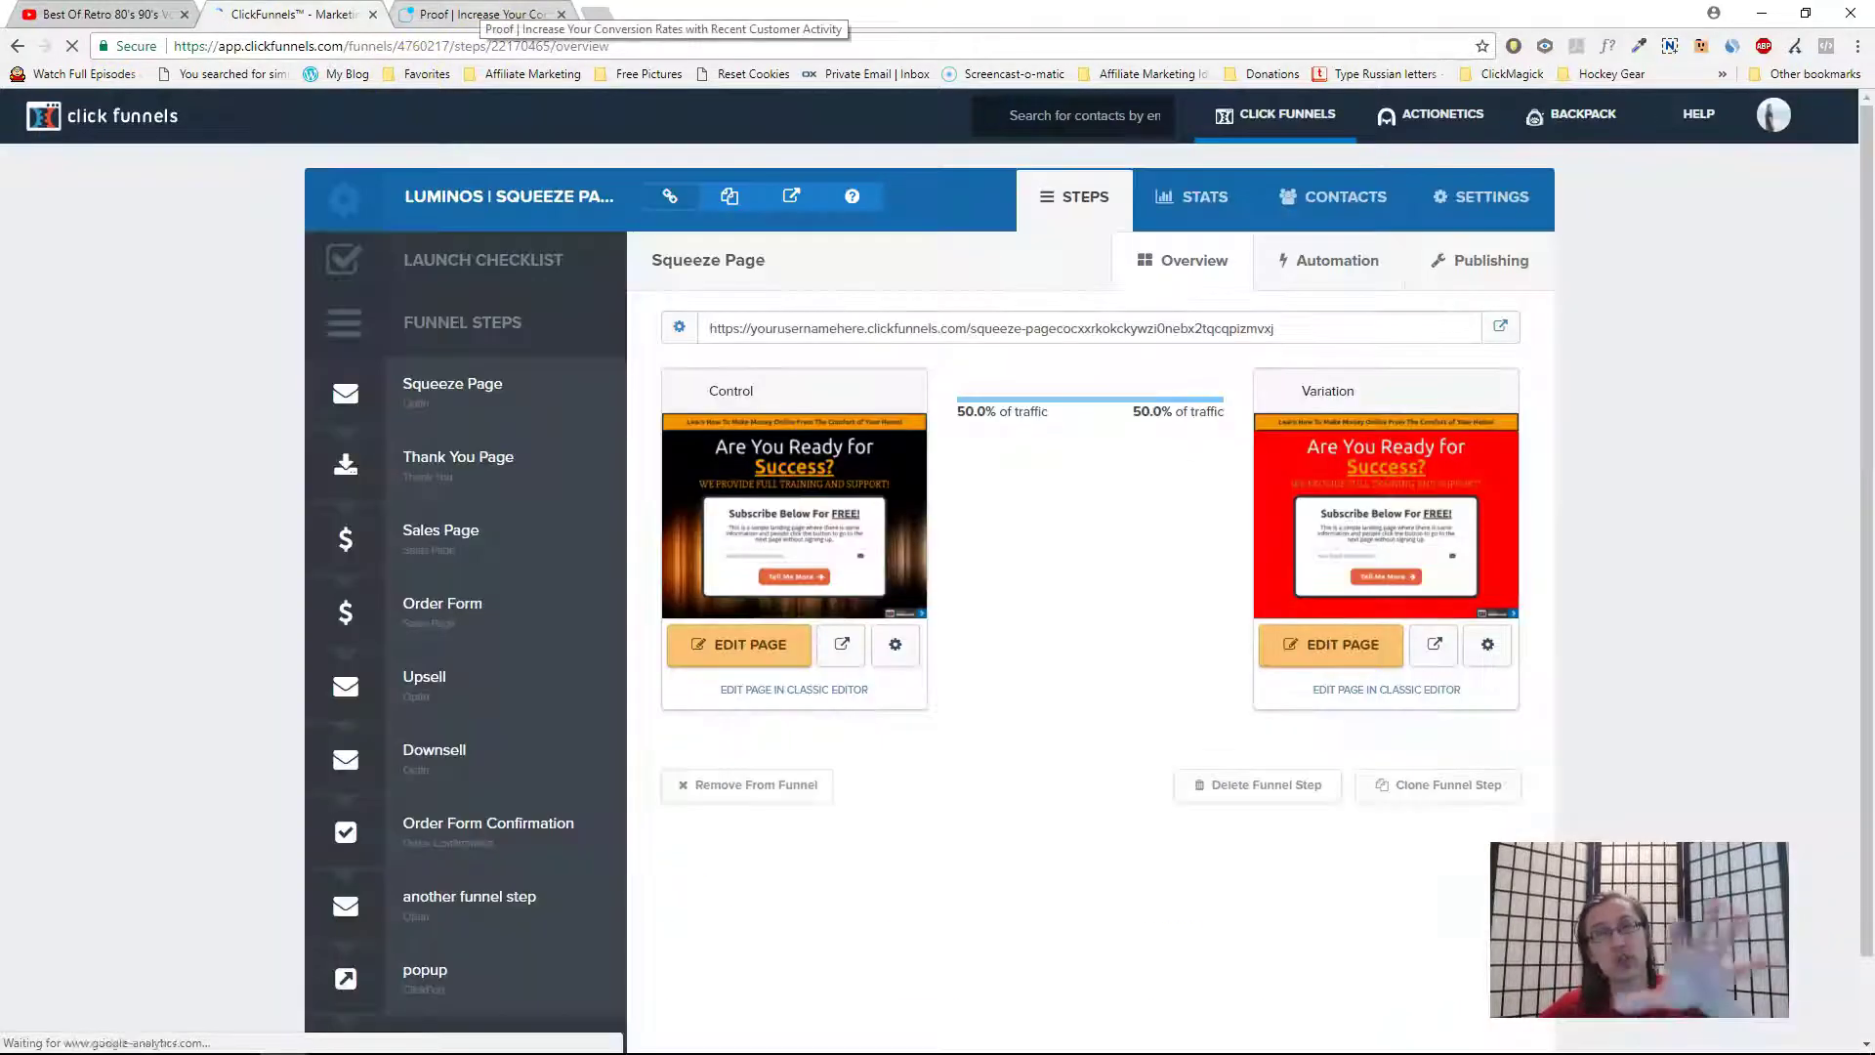
click(480, 14)
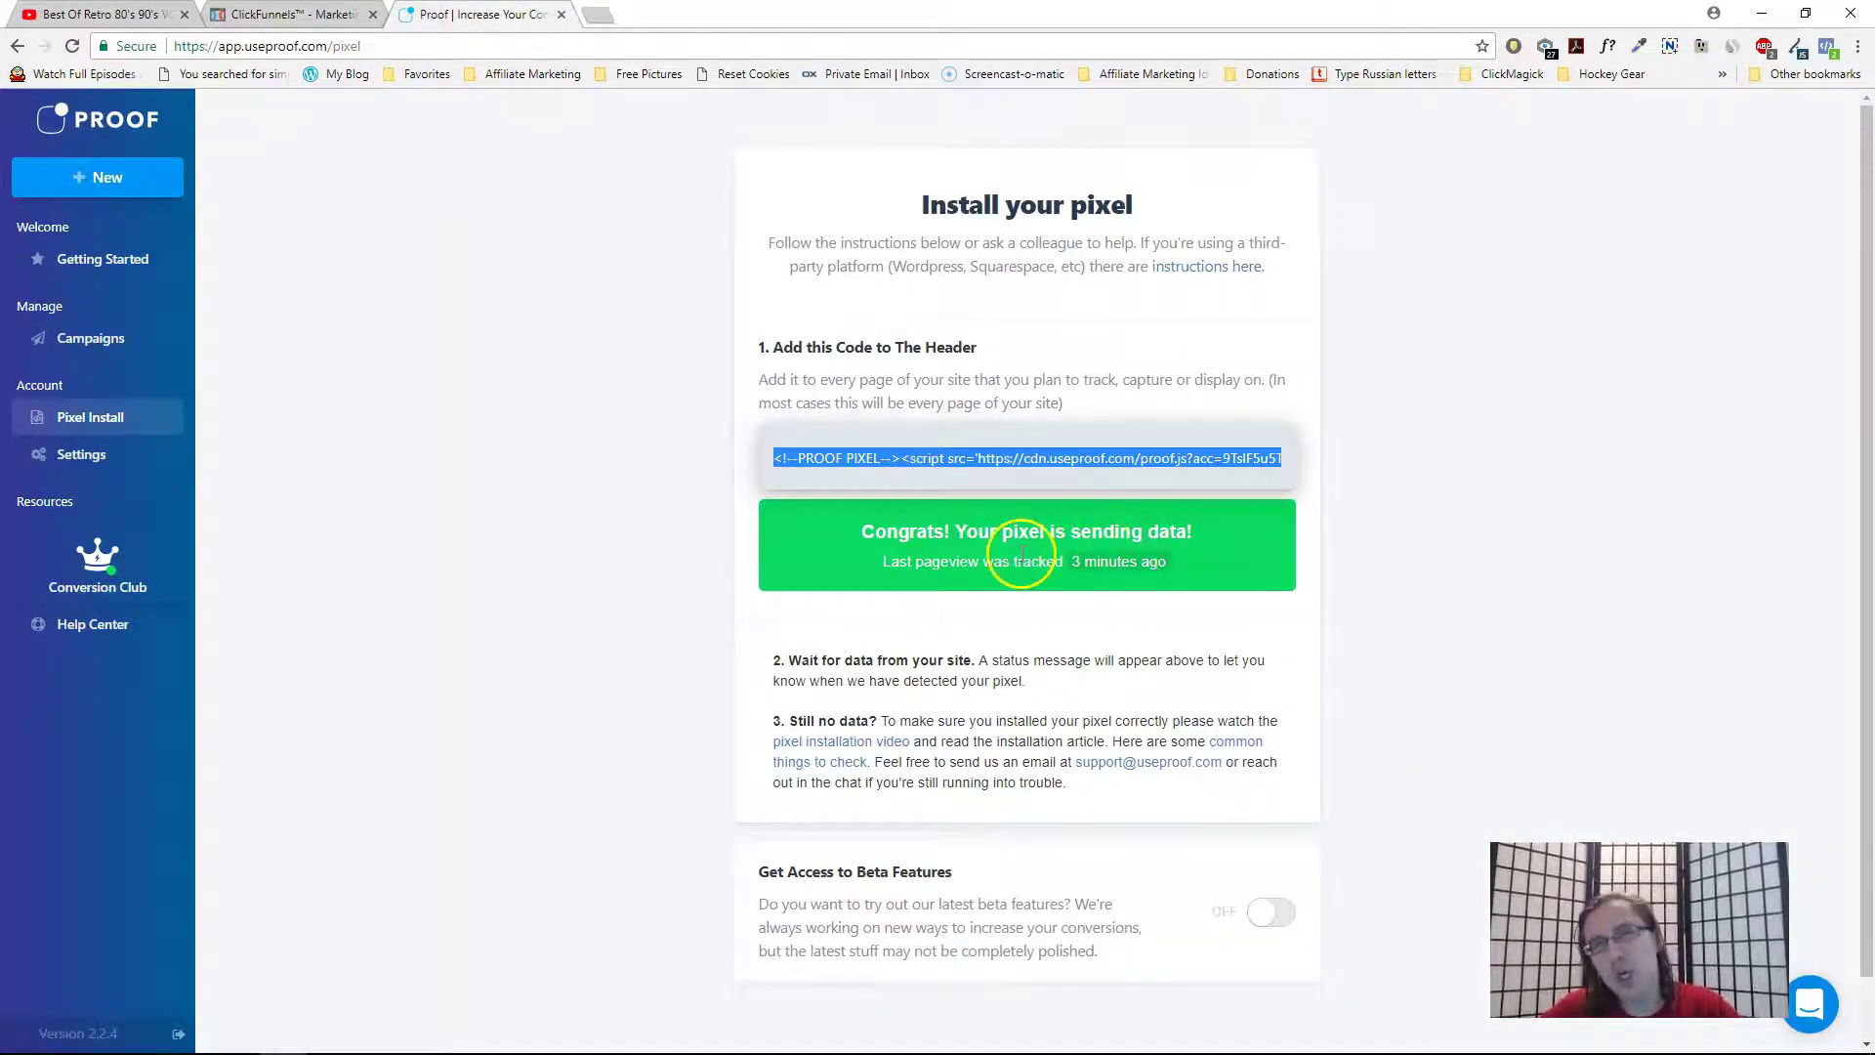
drag(865, 517, 1227, 571)
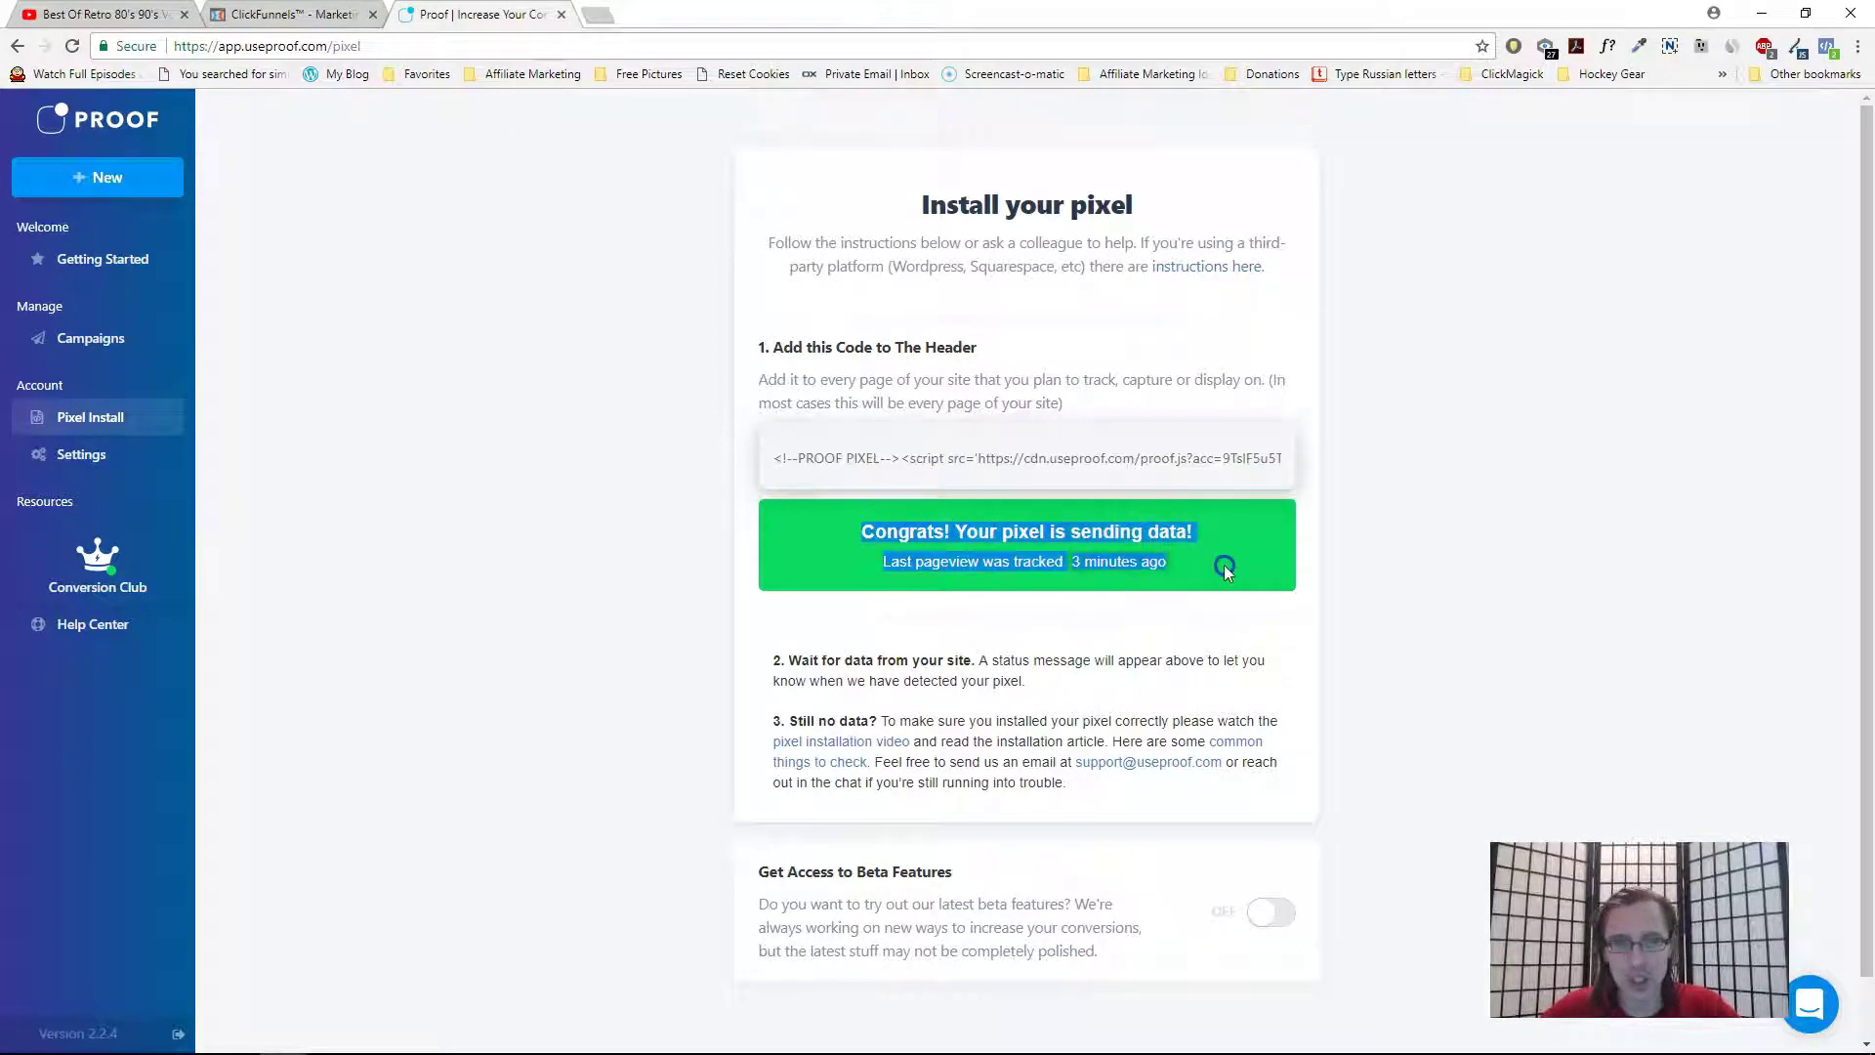
click(1162, 571)
key(F5)
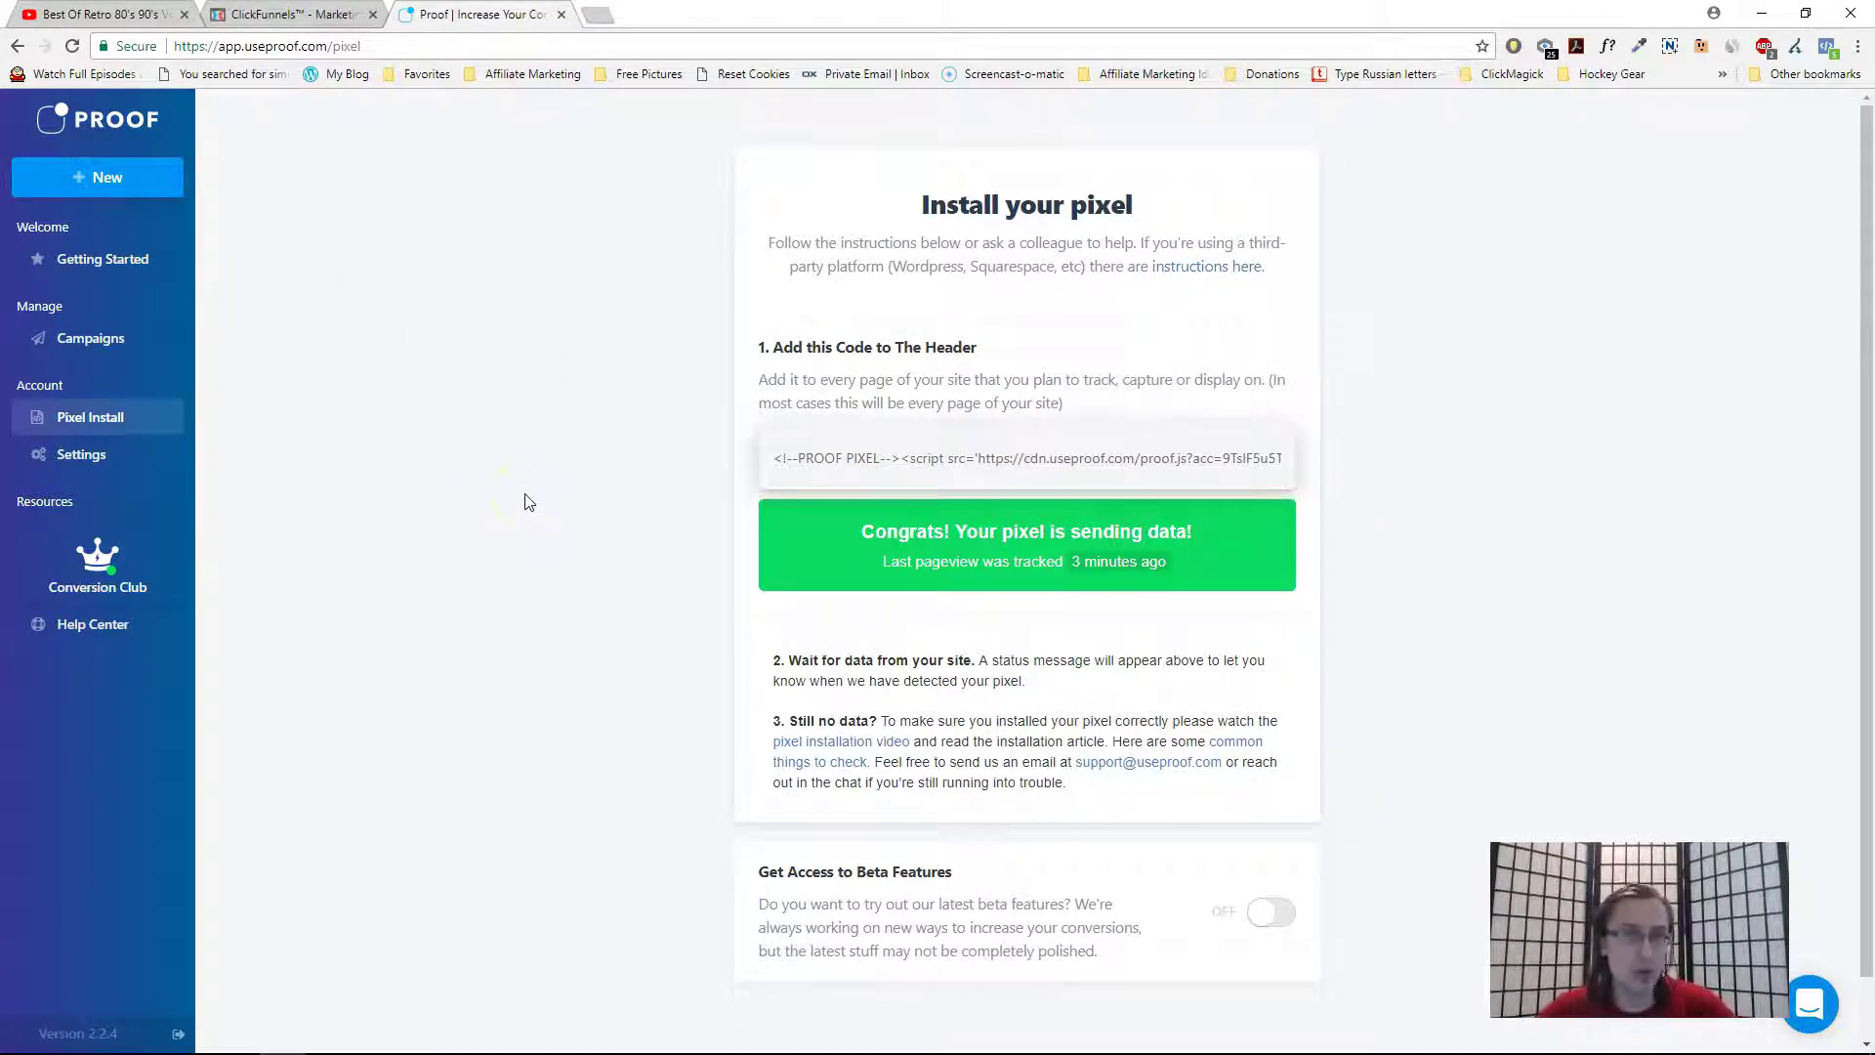
Step: Launch a new Proof campaign and open its notification Type step before switching to ClickFunnels
click(93, 177)
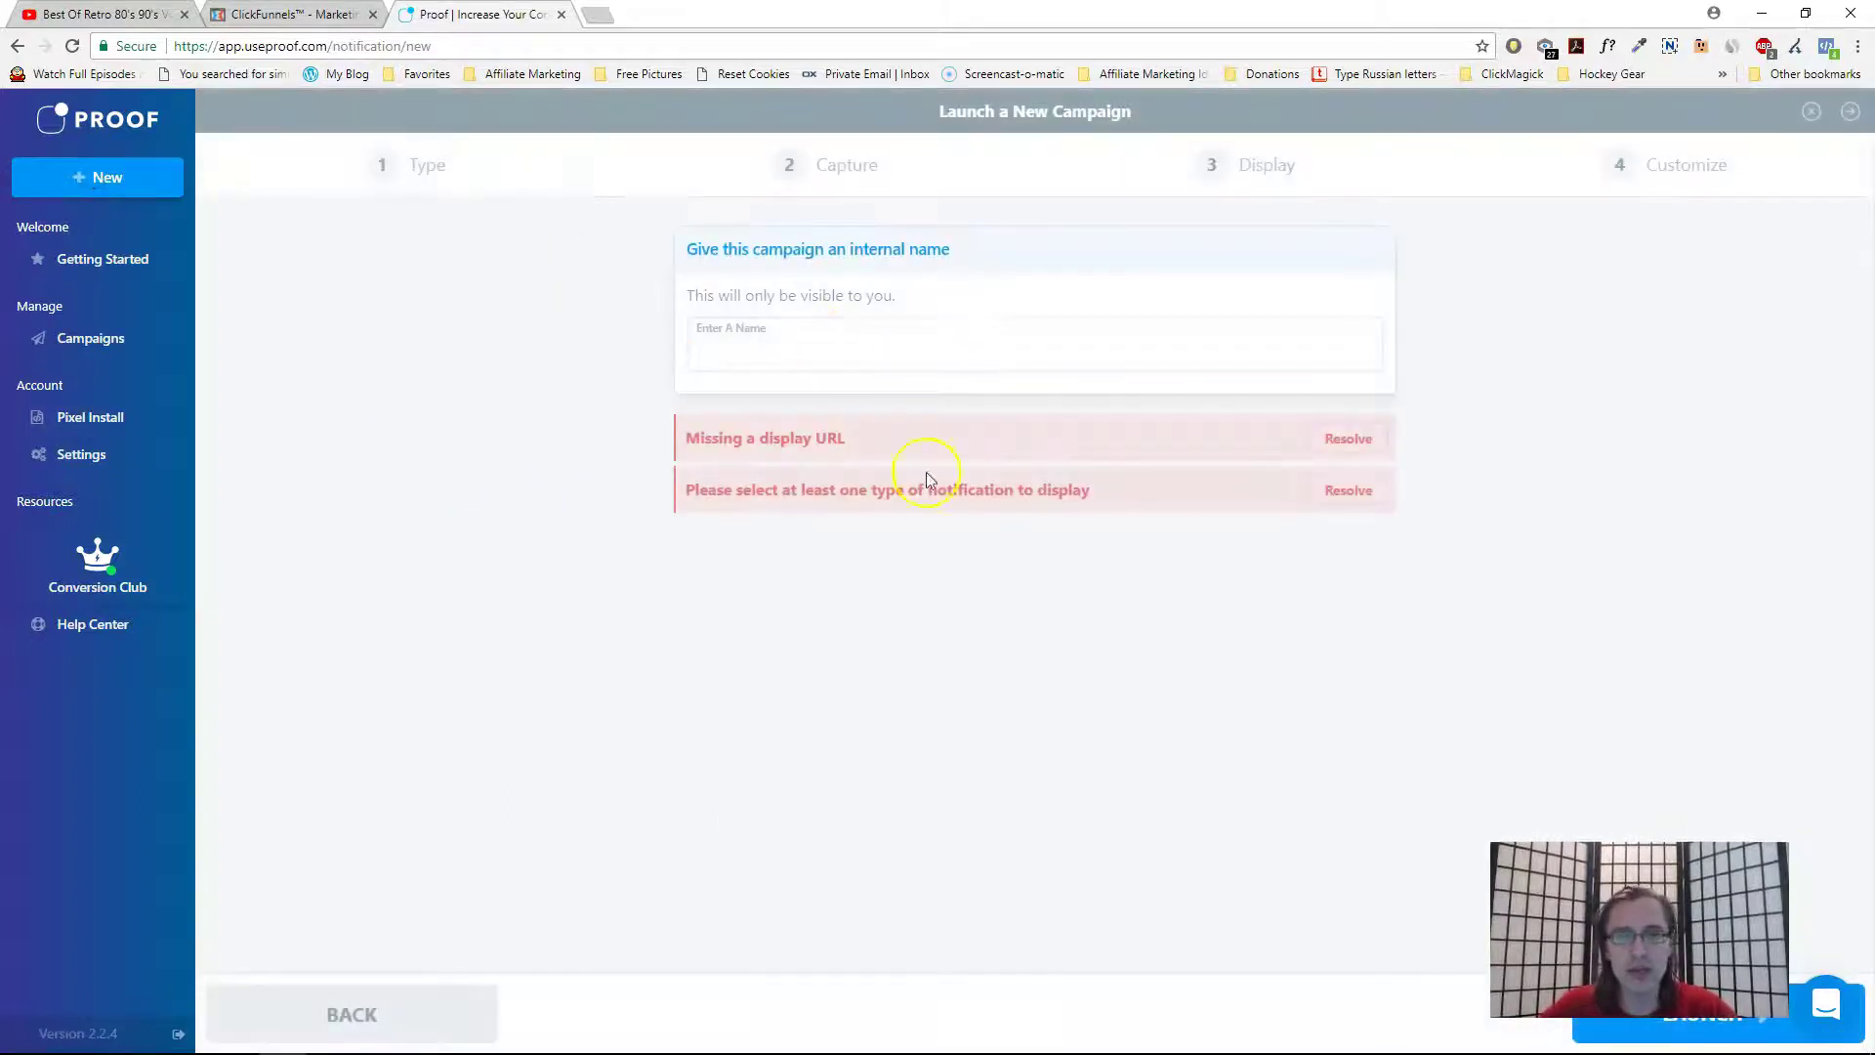
click(435, 185)
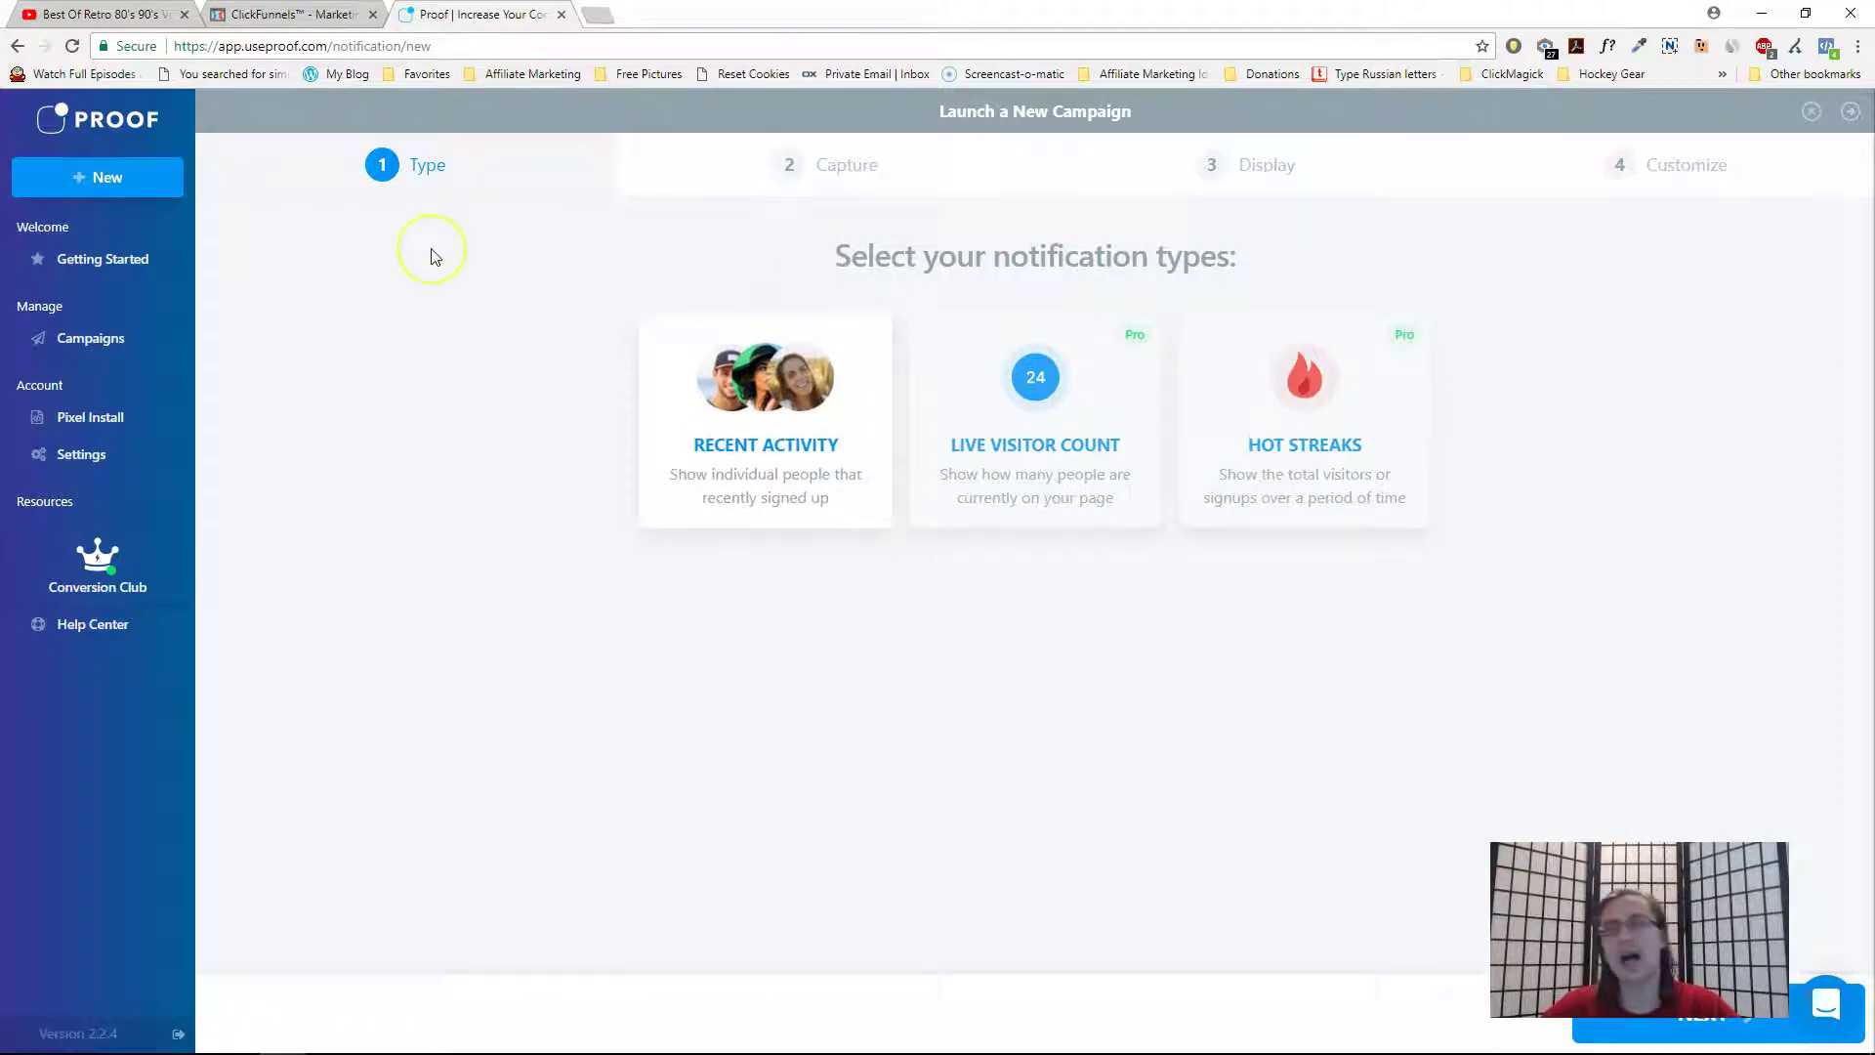
key(ctrl+shift+Tab)
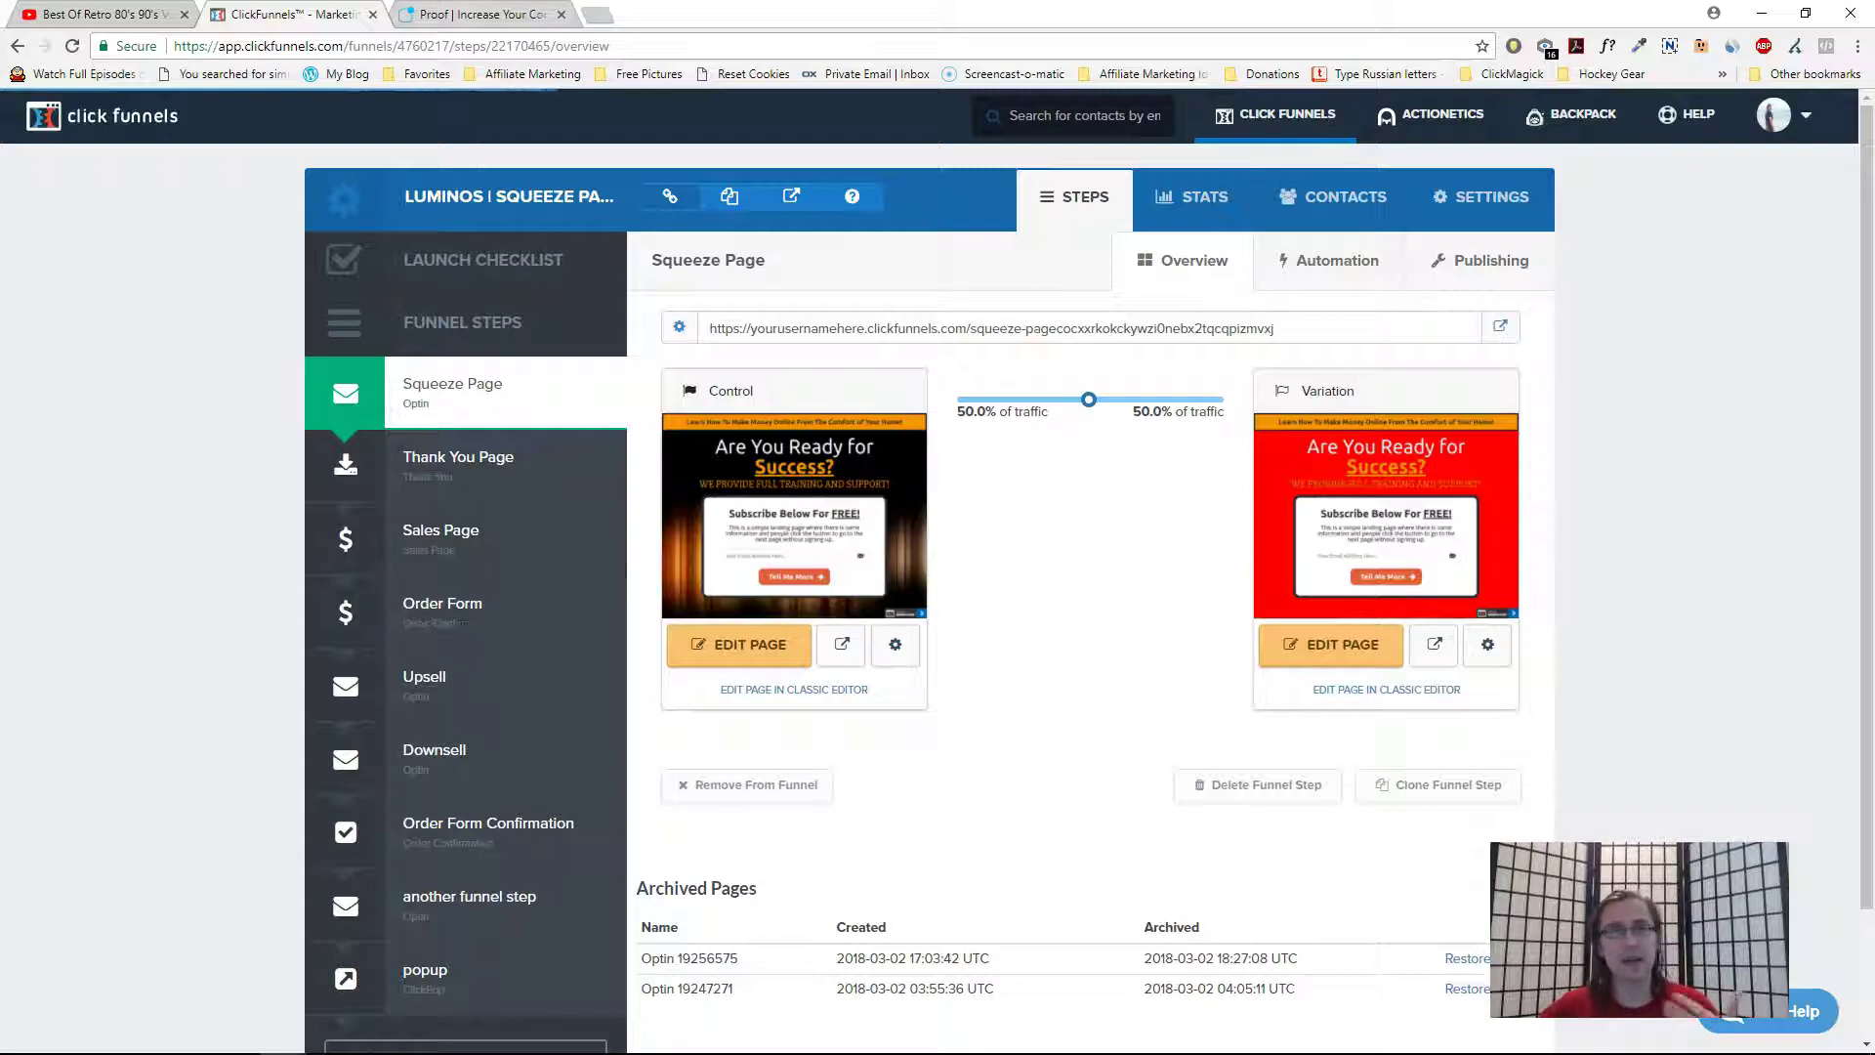
Step: Return to the Proof tab to resume the new campaign setup
click(469, 14)
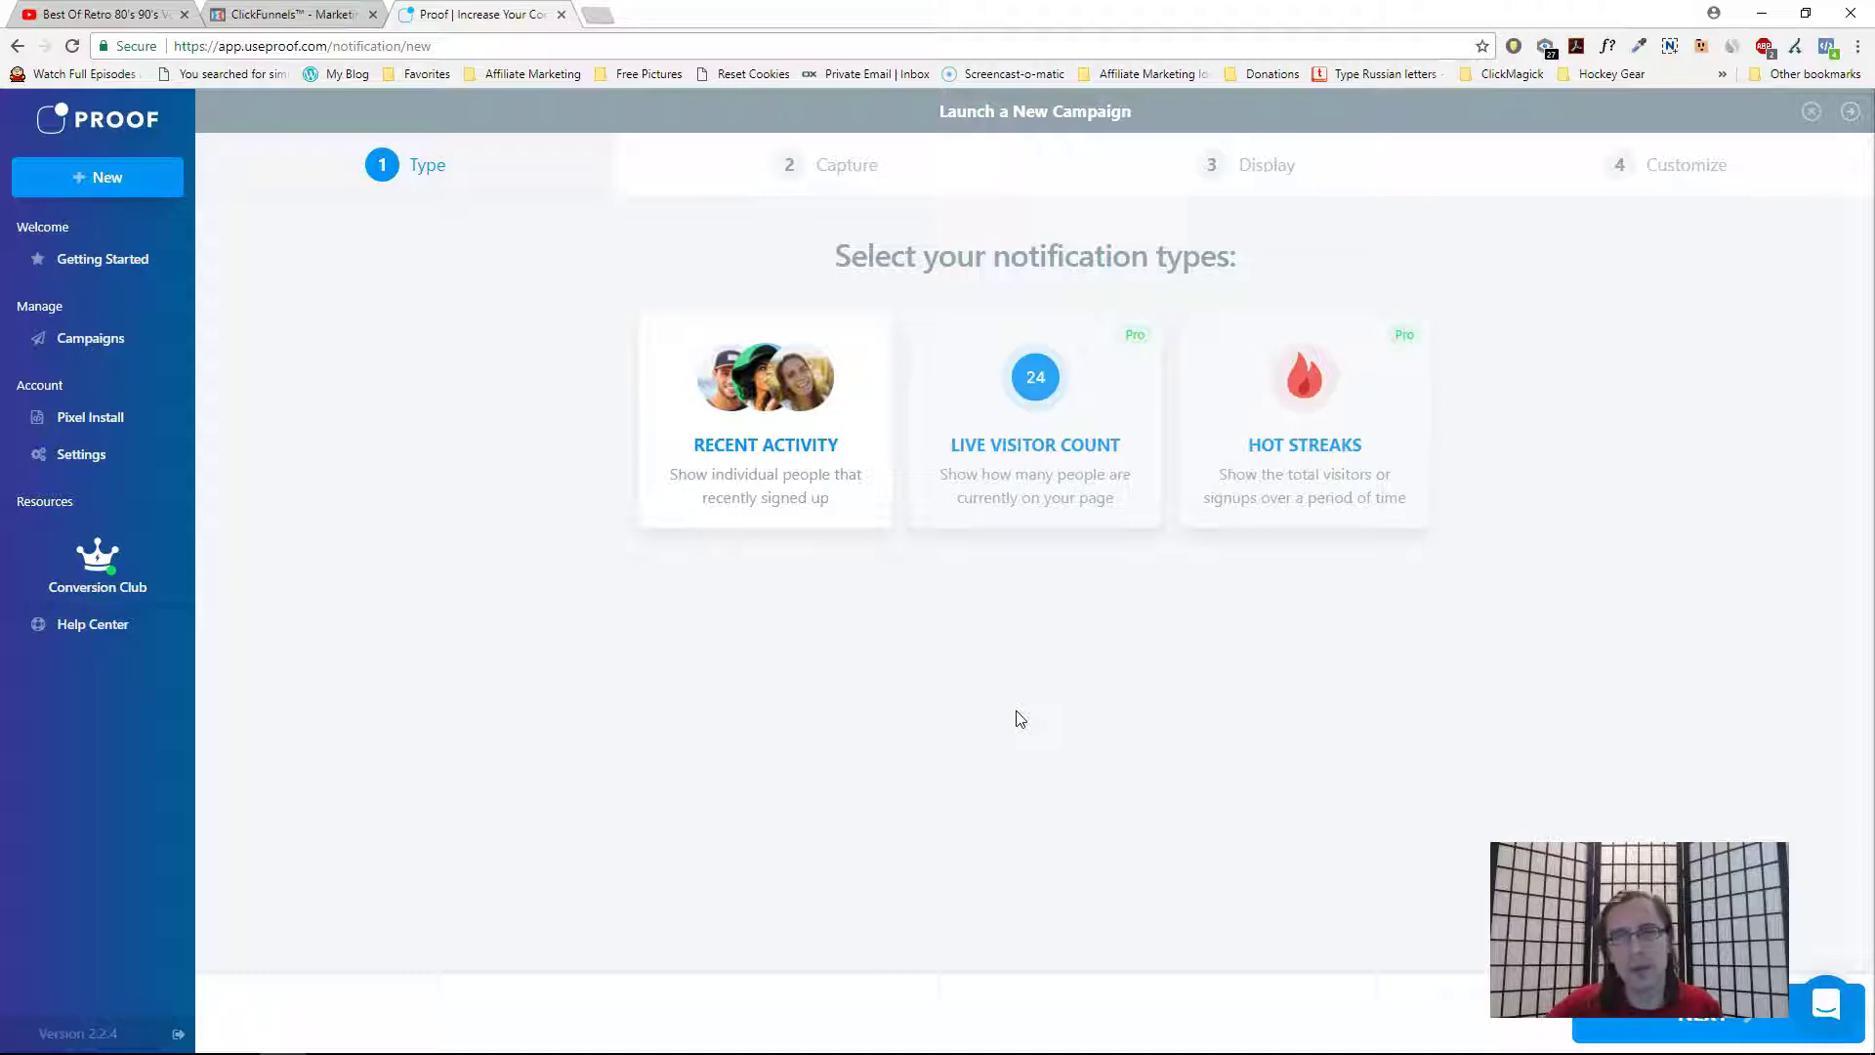
Step: Pick the Recent Activity notification card and open its Customize settings
mouse_move(1034, 368)
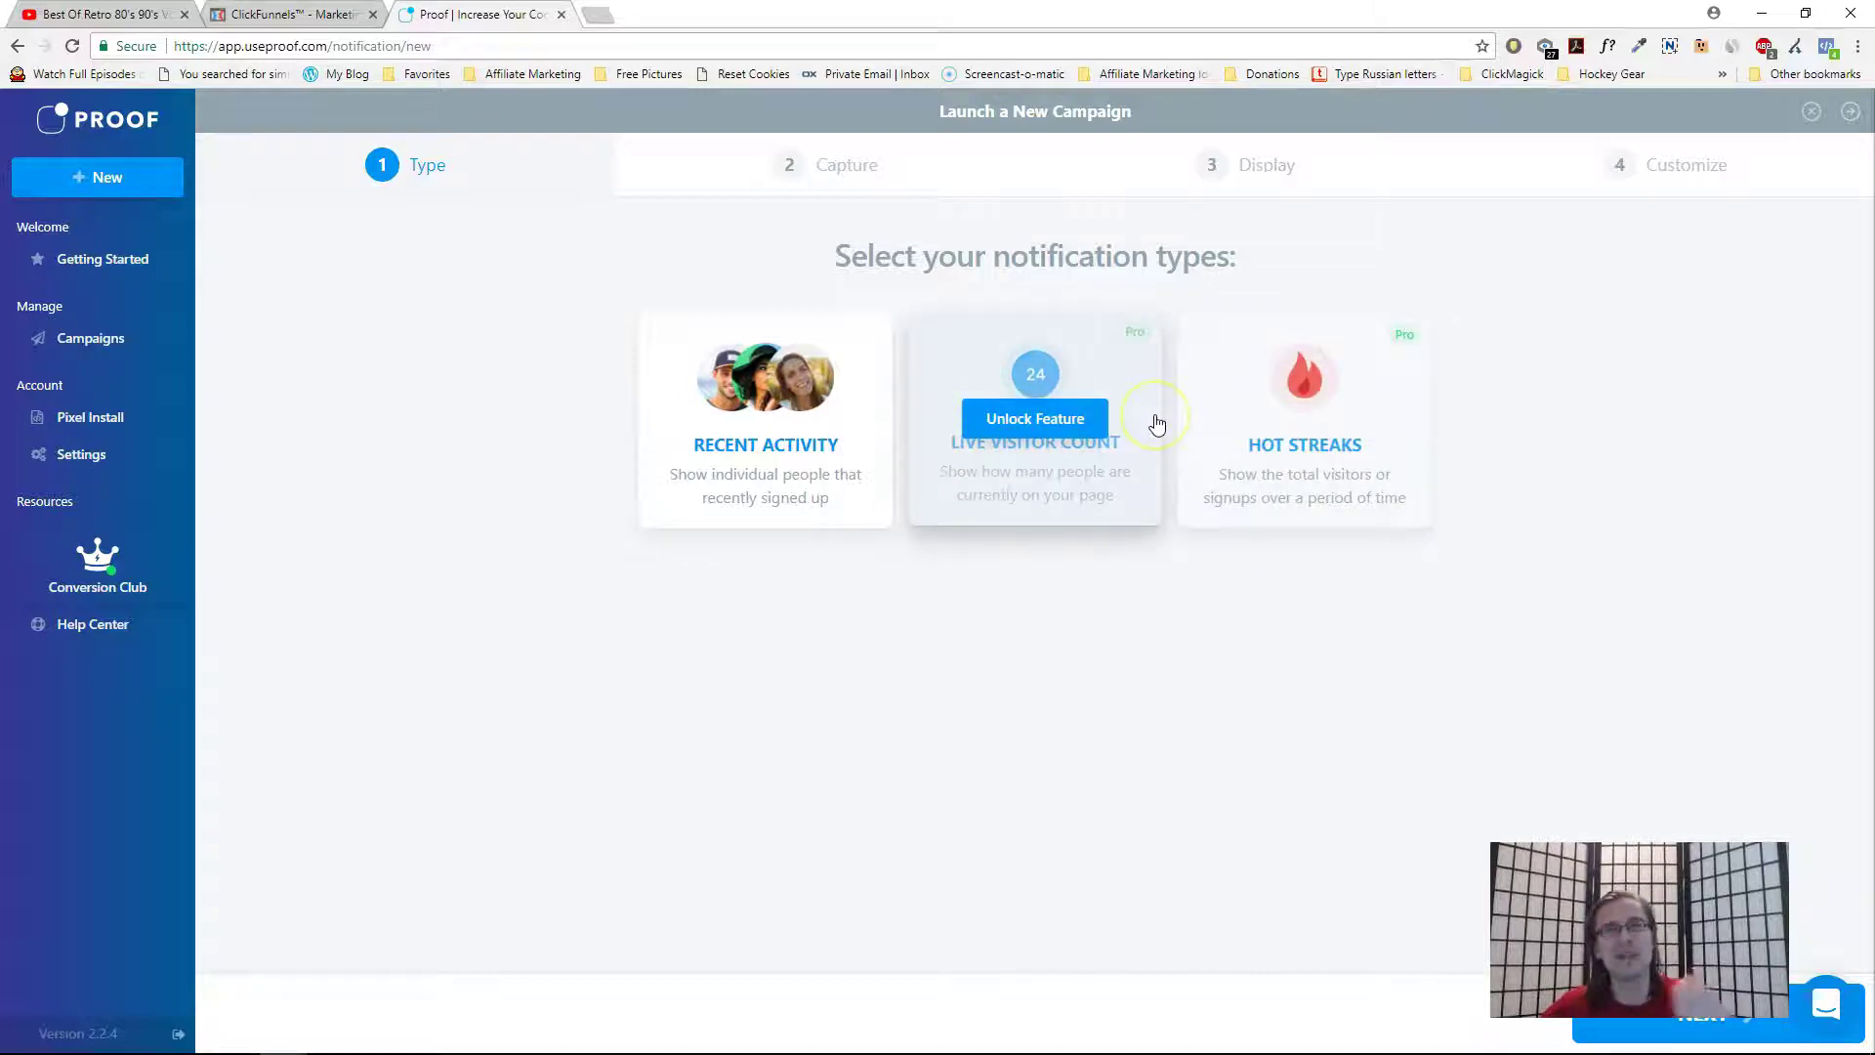
click(754, 422)
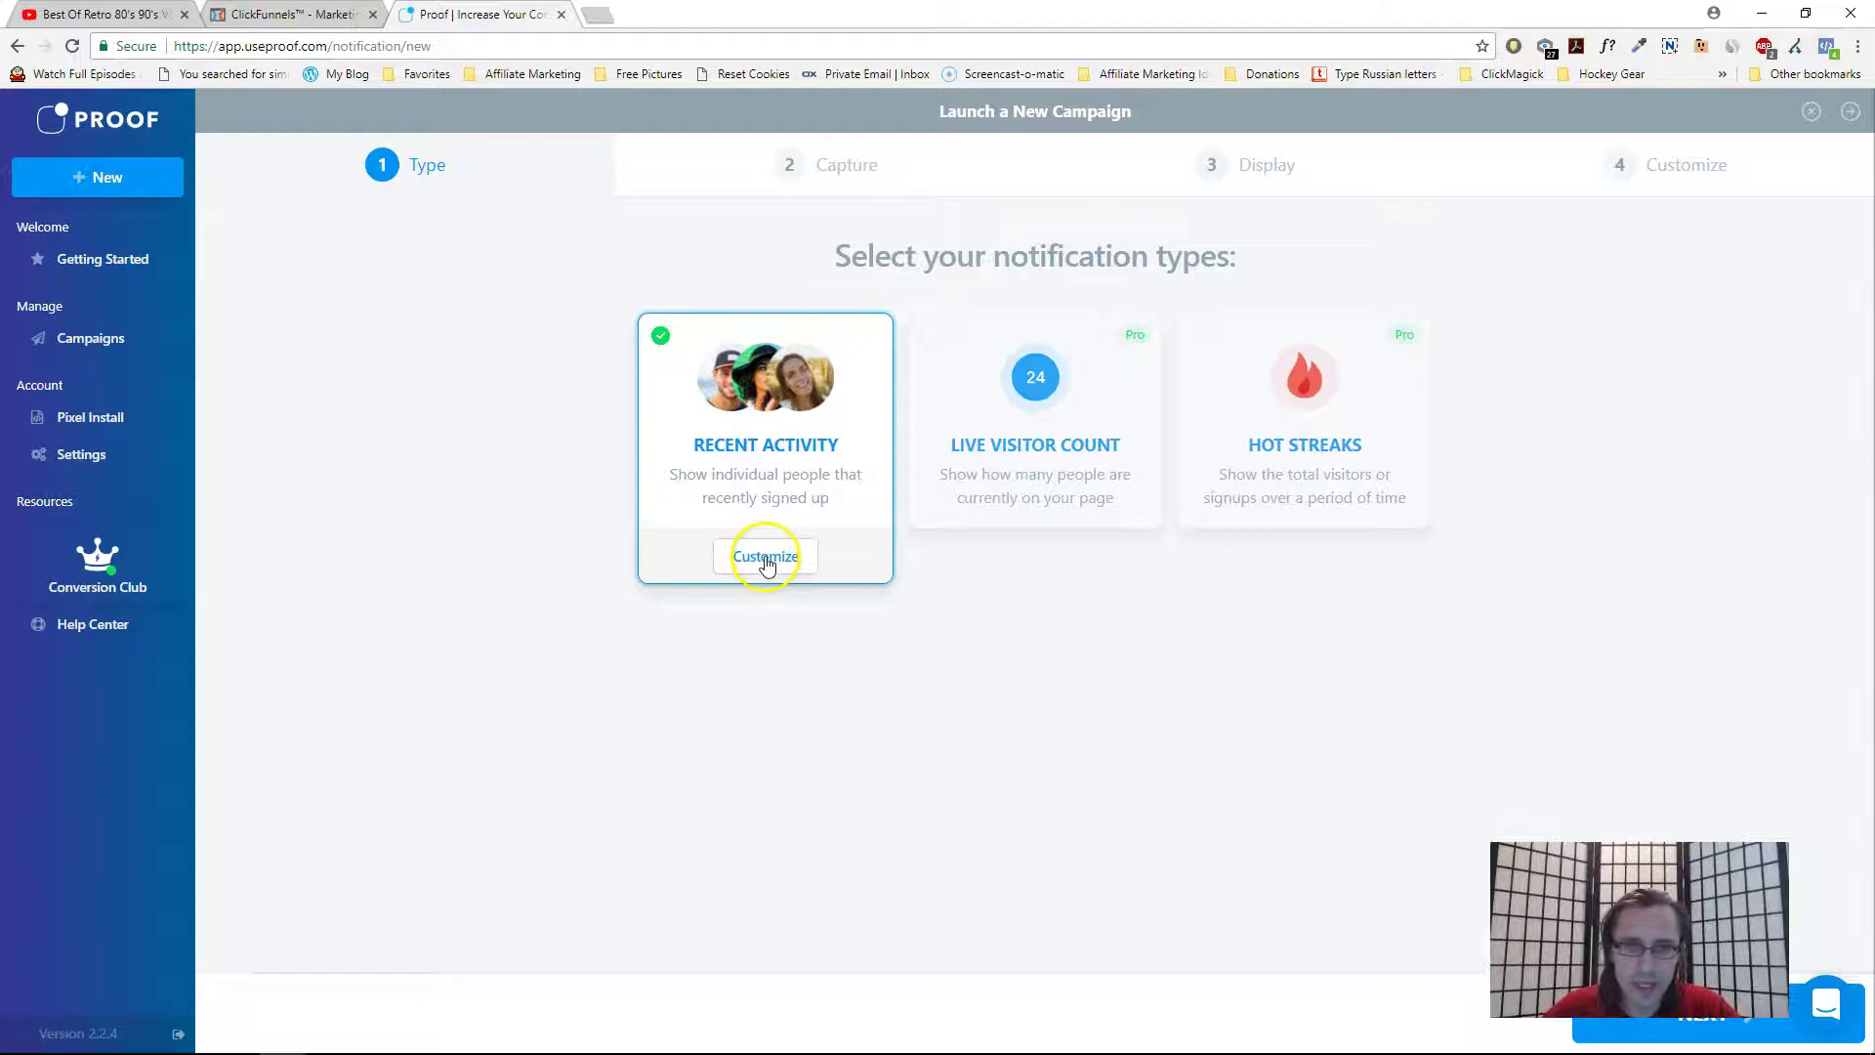
click(766, 559)
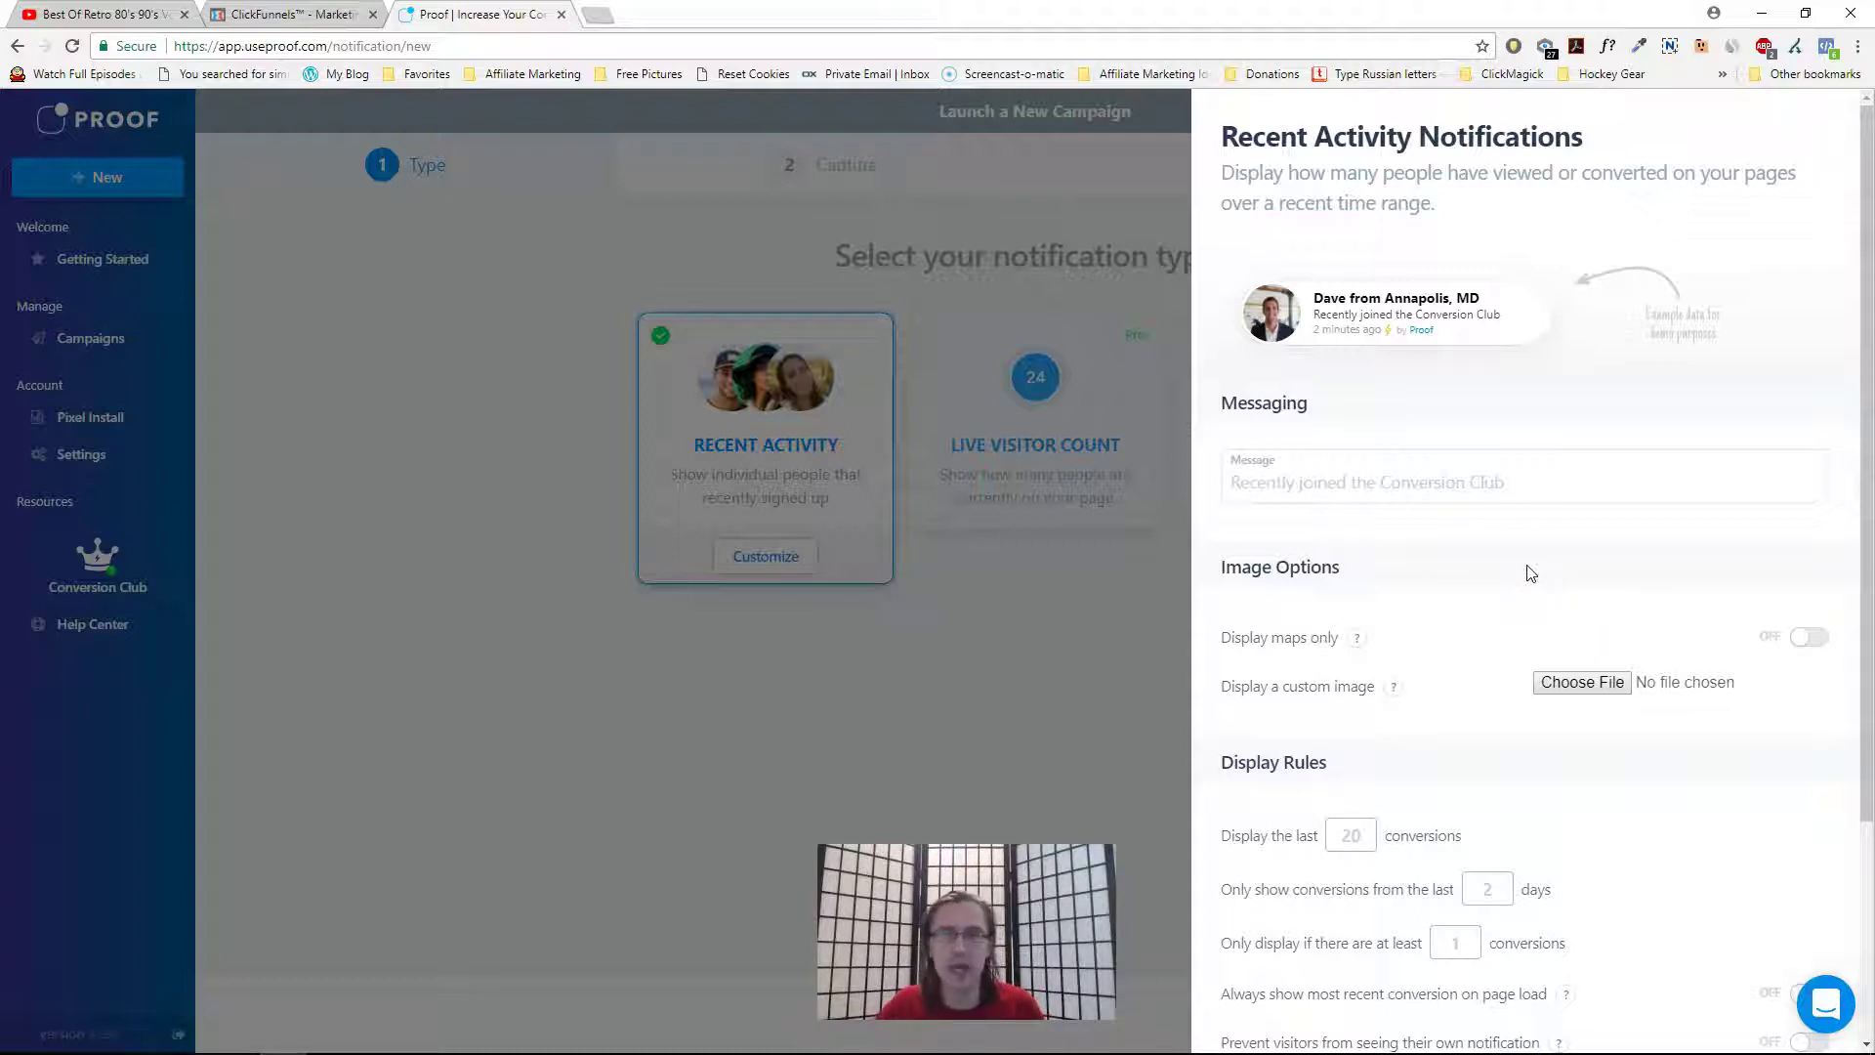
Step: Change the notification message to 'Has made the right decision and signed up!'
click(1343, 485)
click(1387, 335)
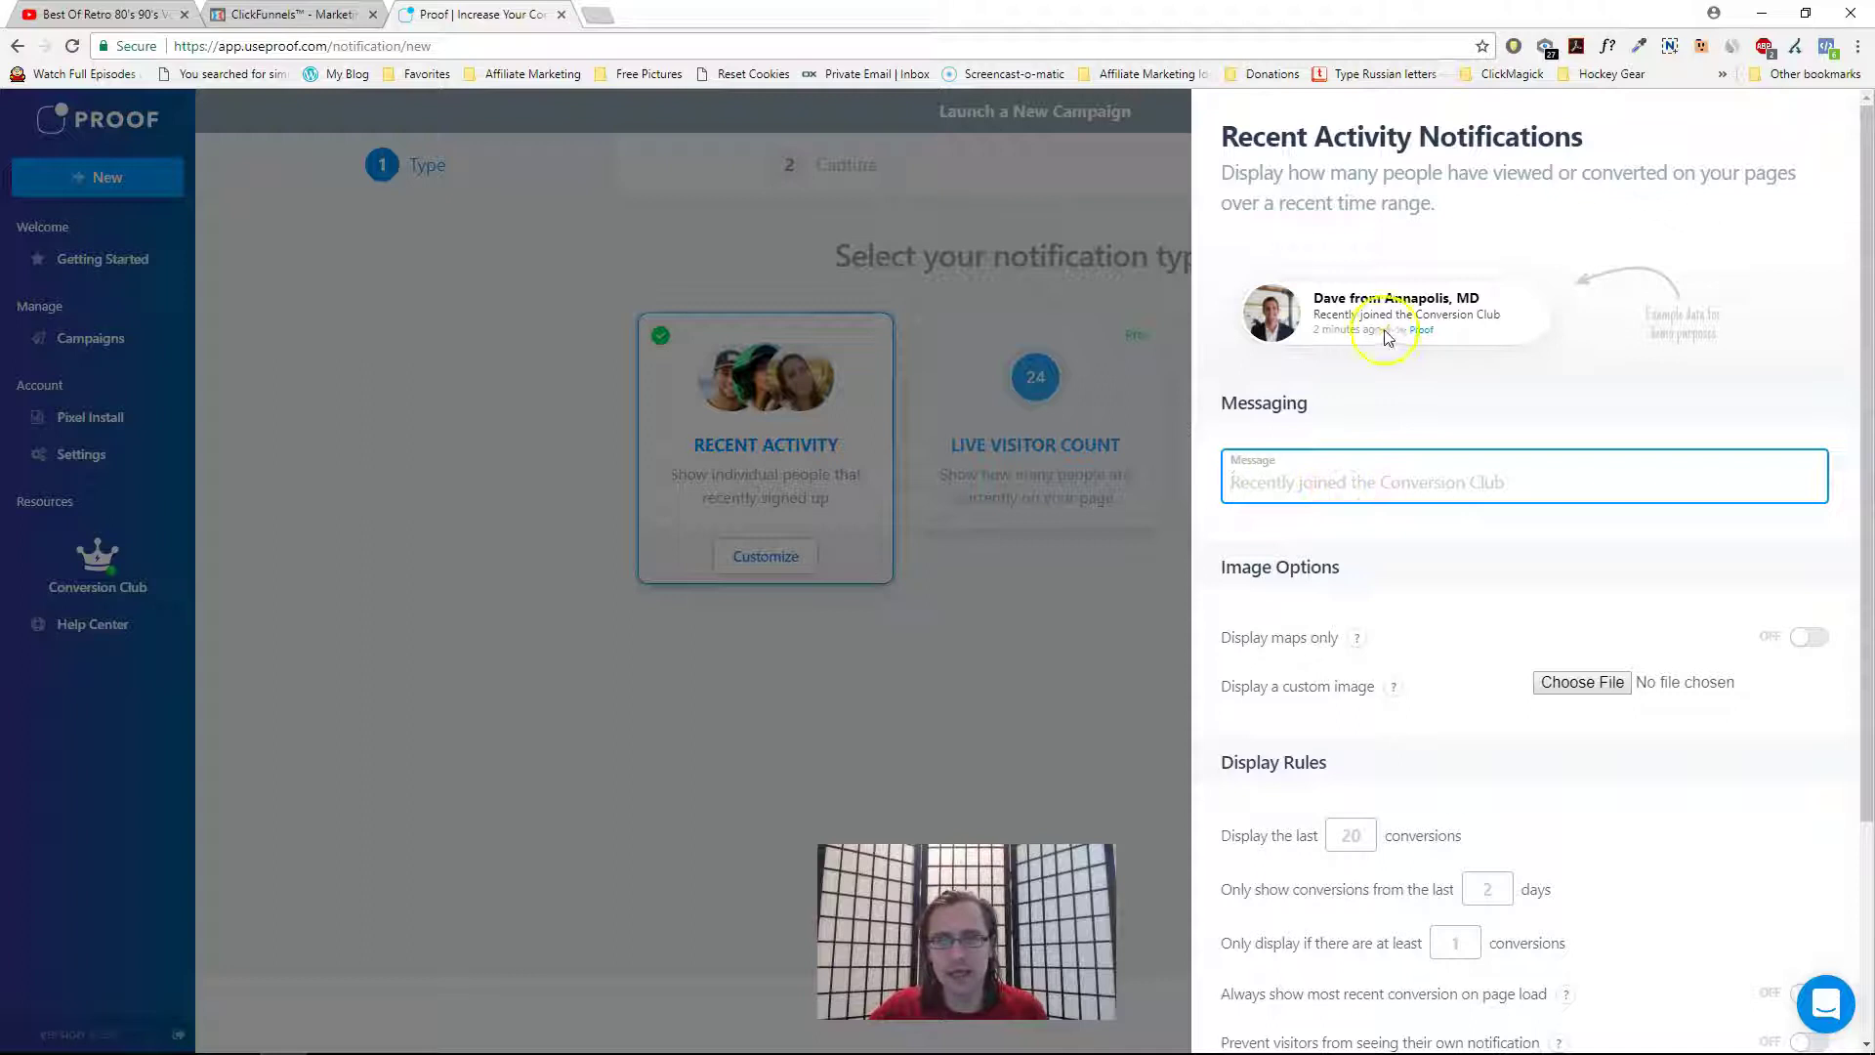
drag(1312, 315, 1509, 316)
click(1331, 477)
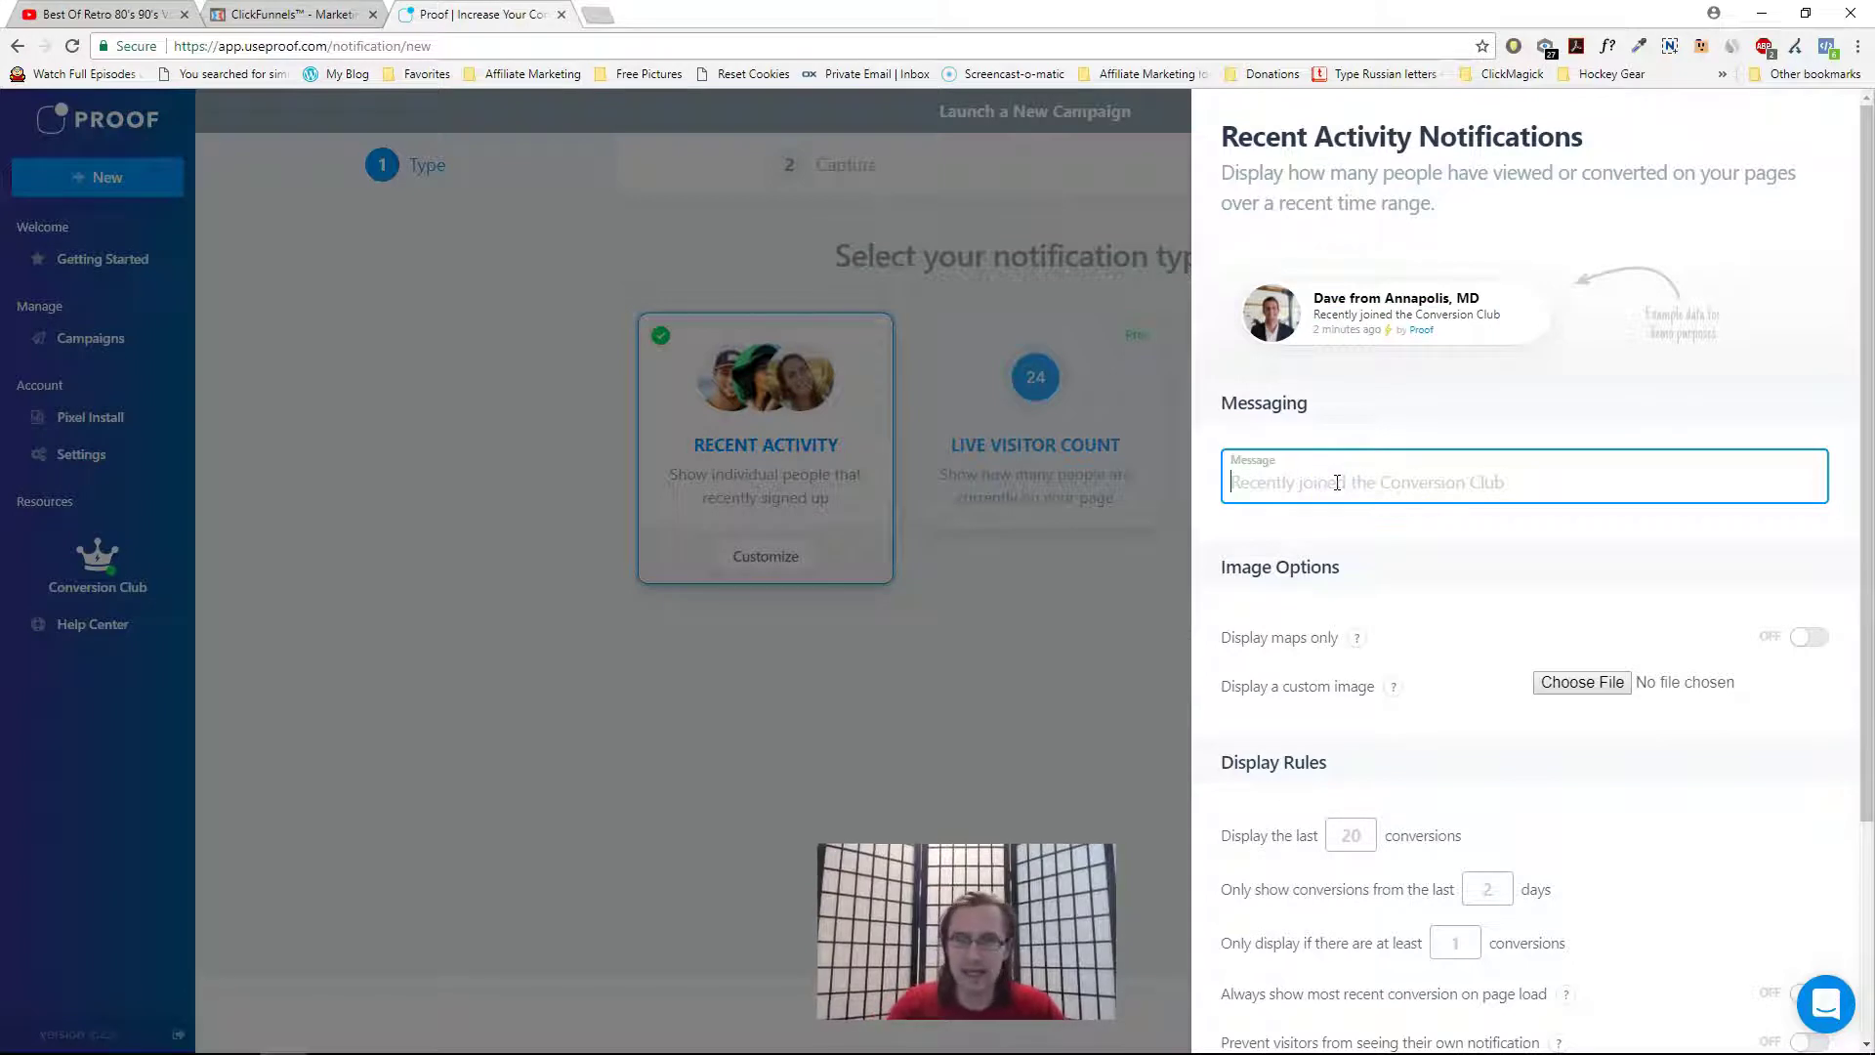
text(Has made t)
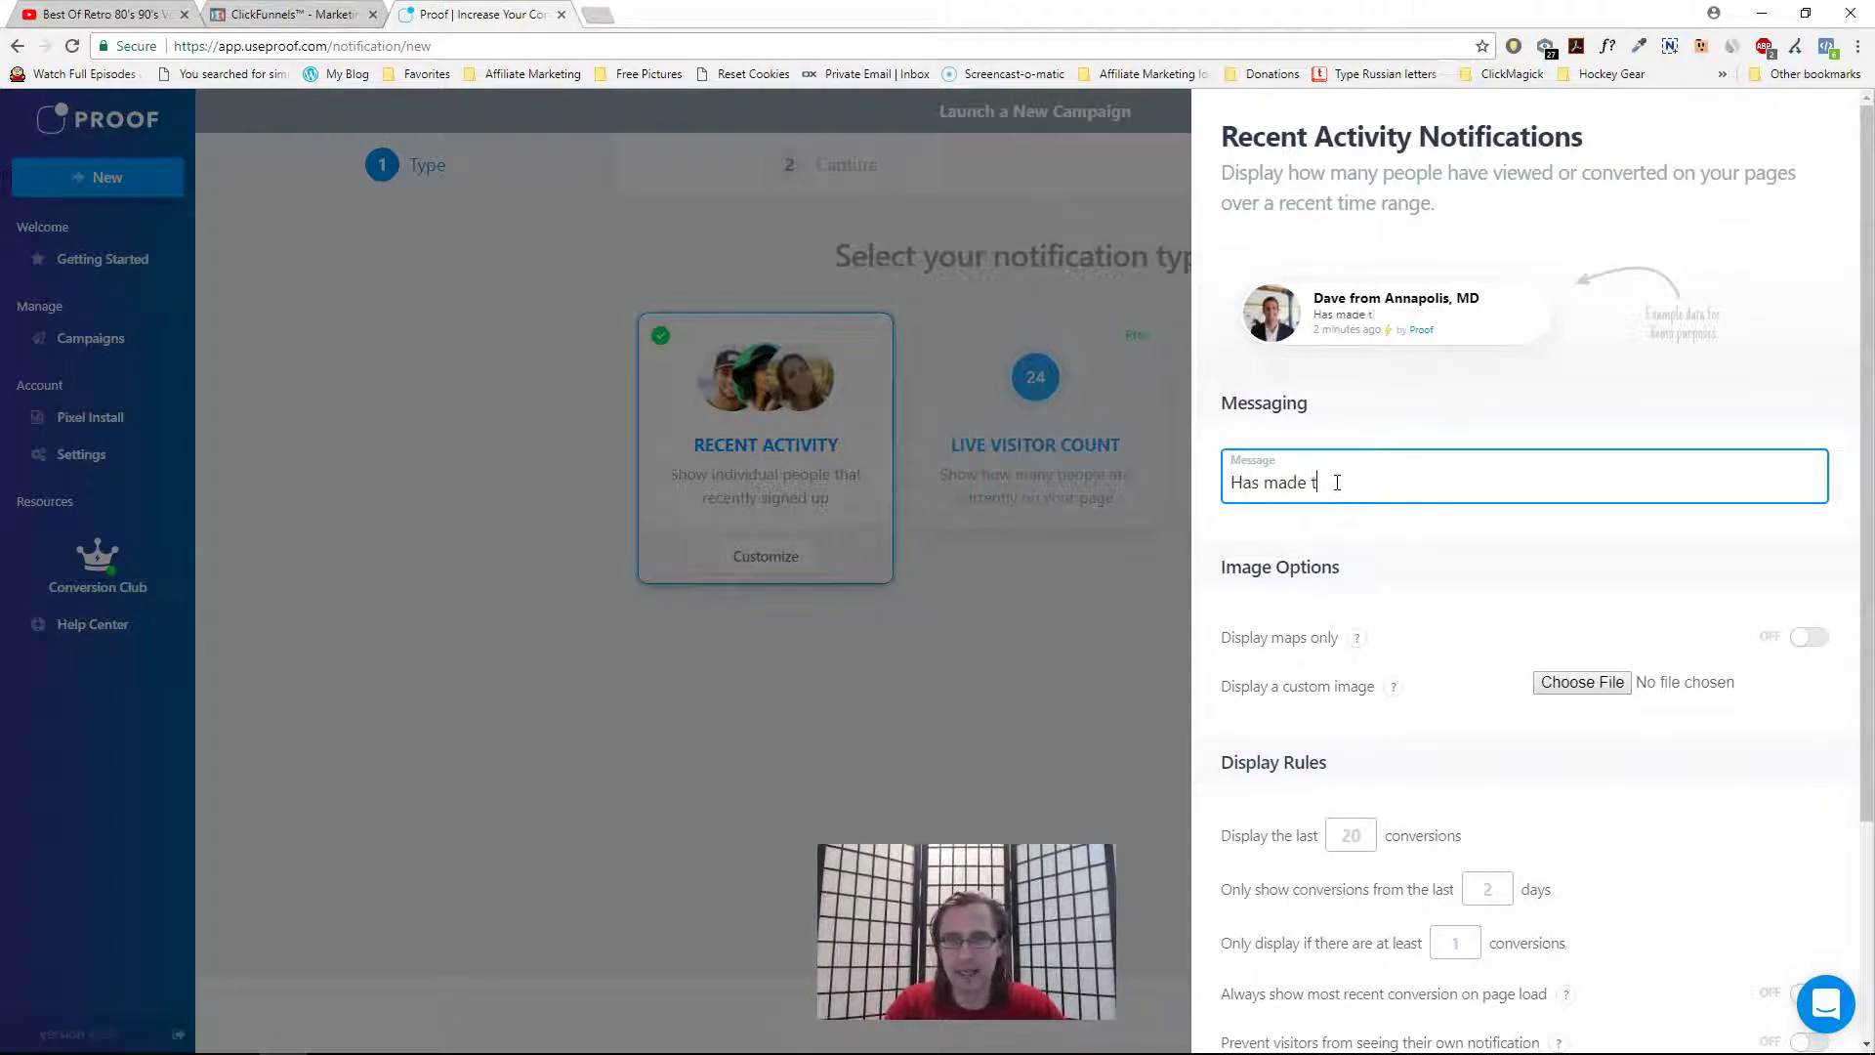
text(he right decision)
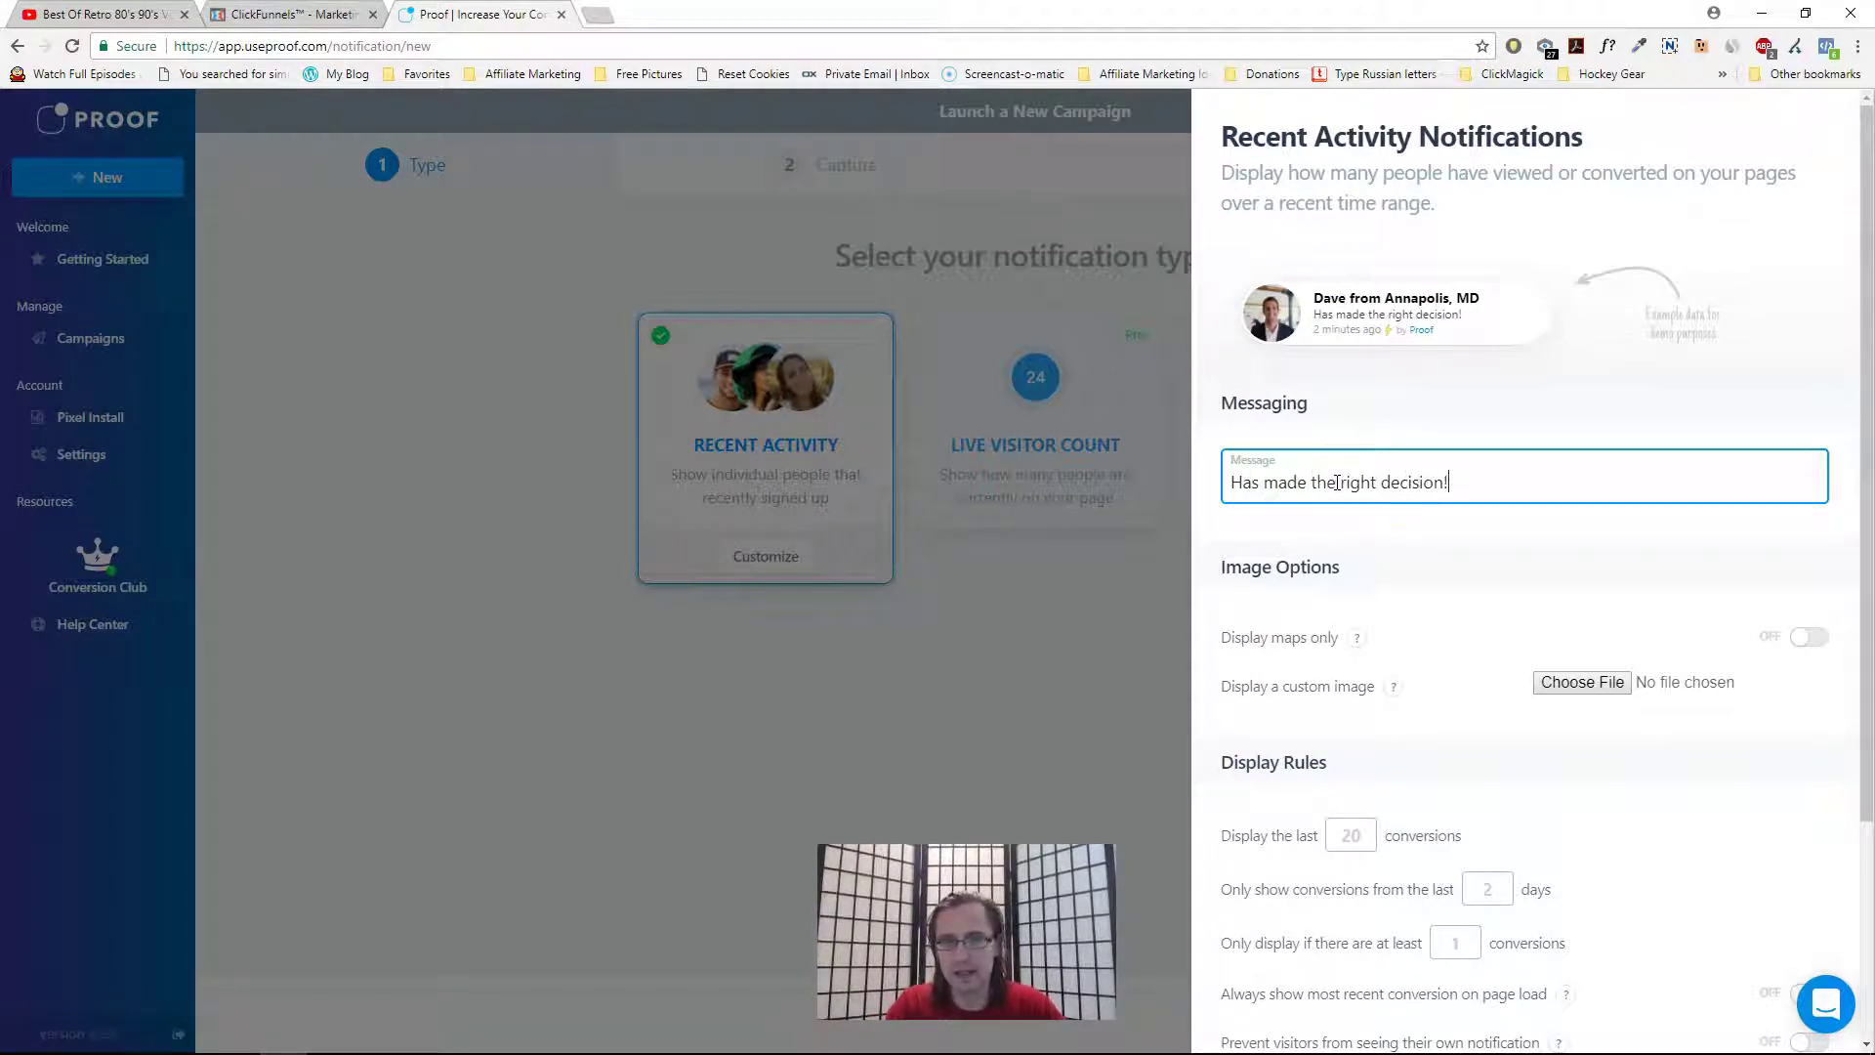
text( and signed up!)
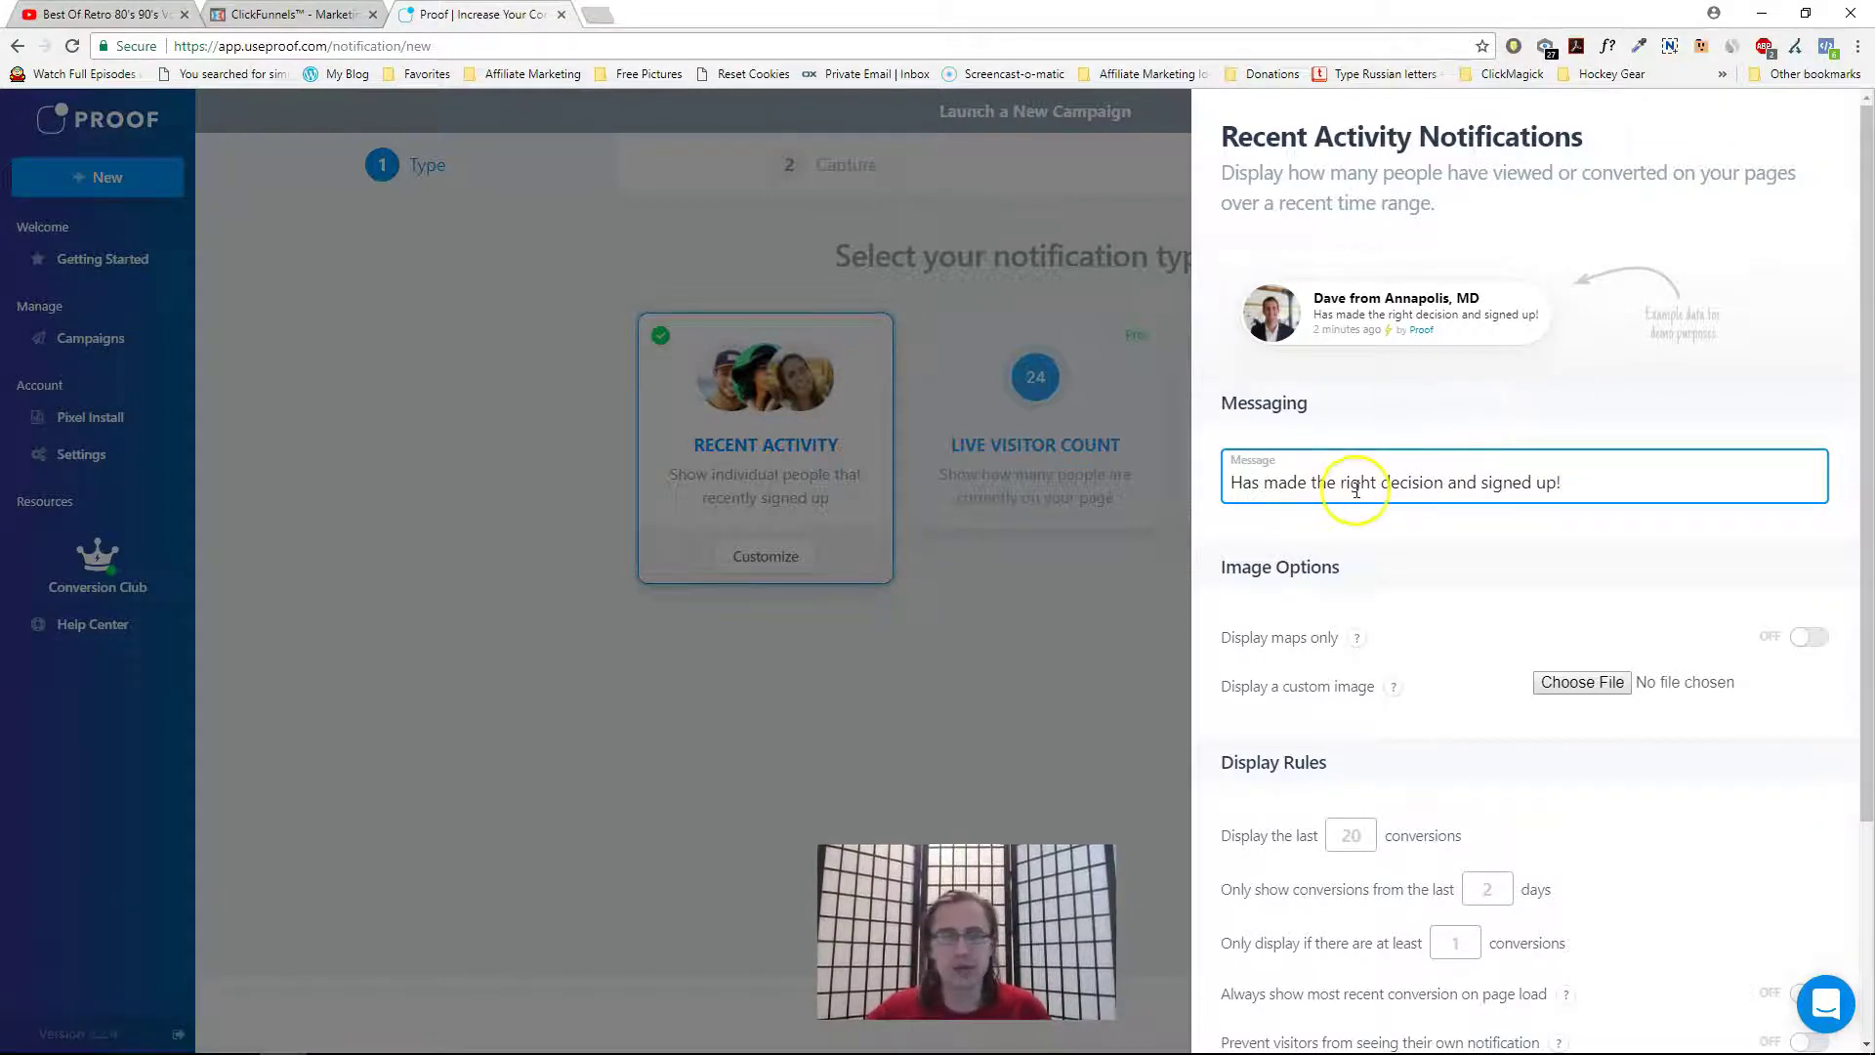
drag(1539, 314, 1315, 317)
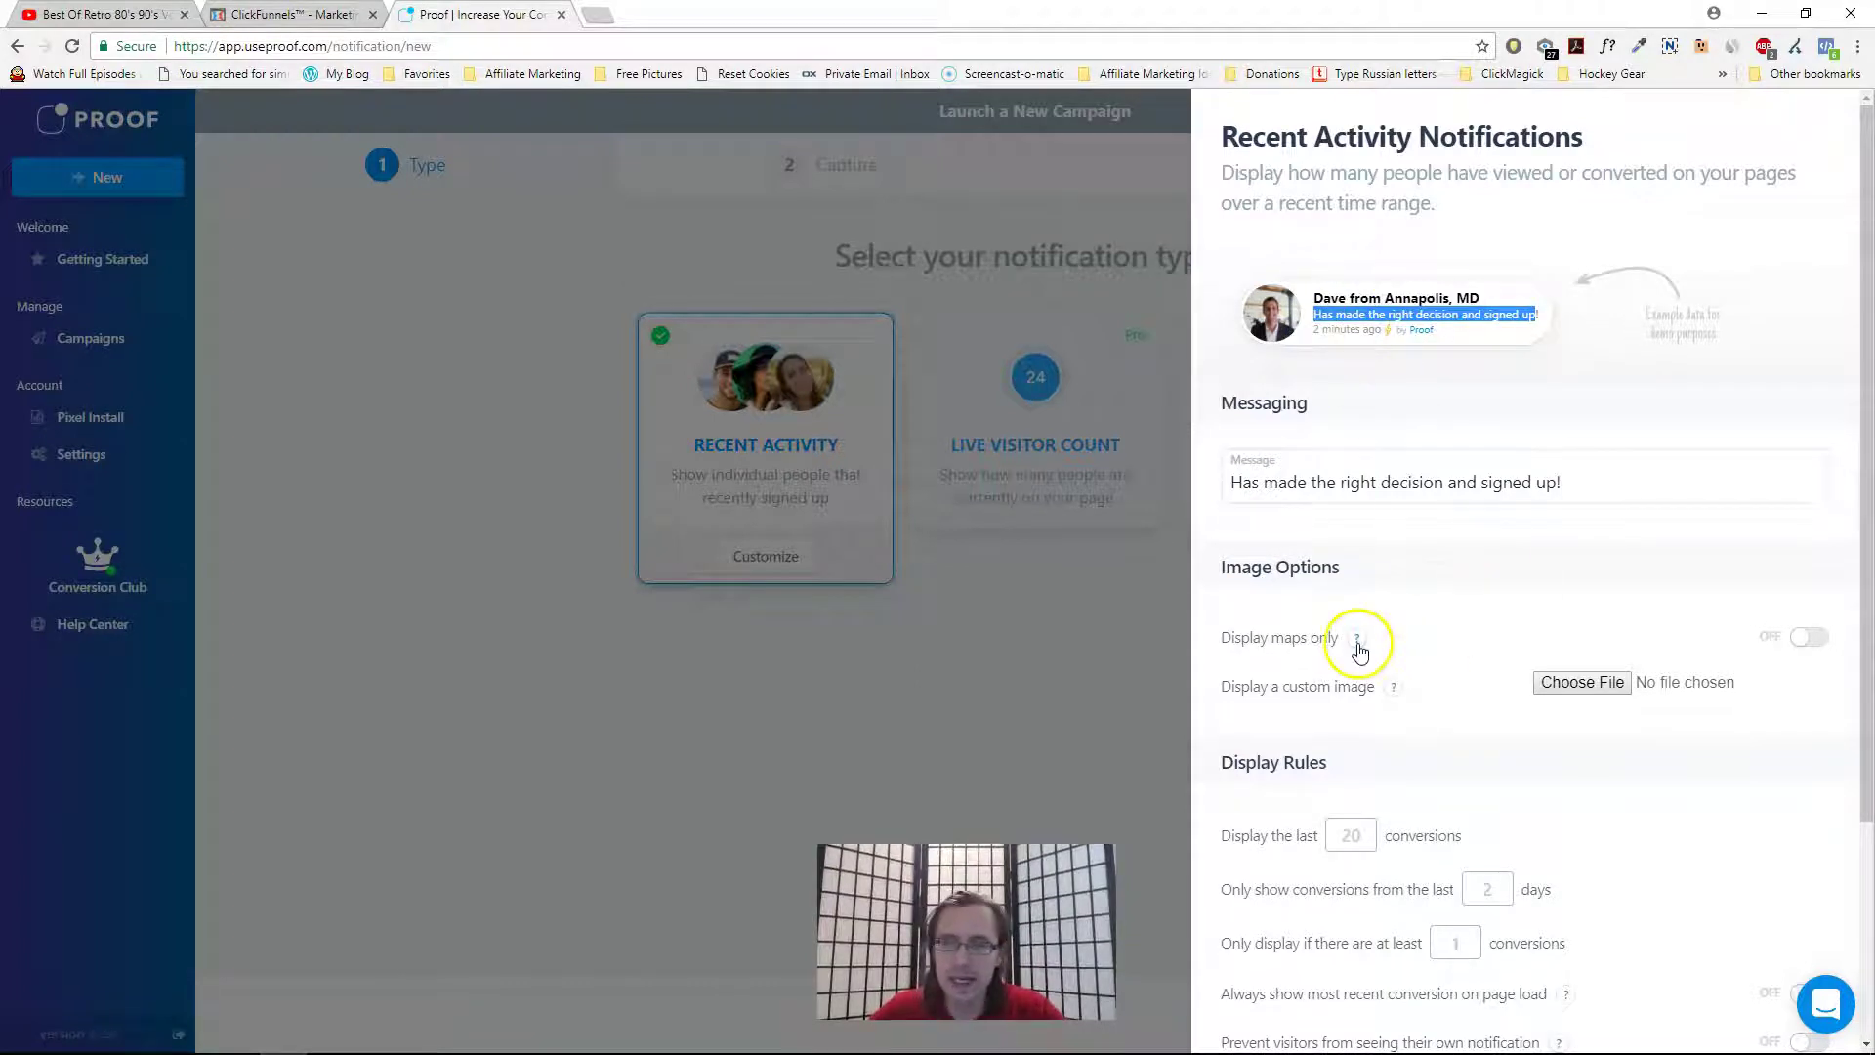
Step: Try Display maps only in the preview, then turn it off to keep photo avatars
click(1807, 639)
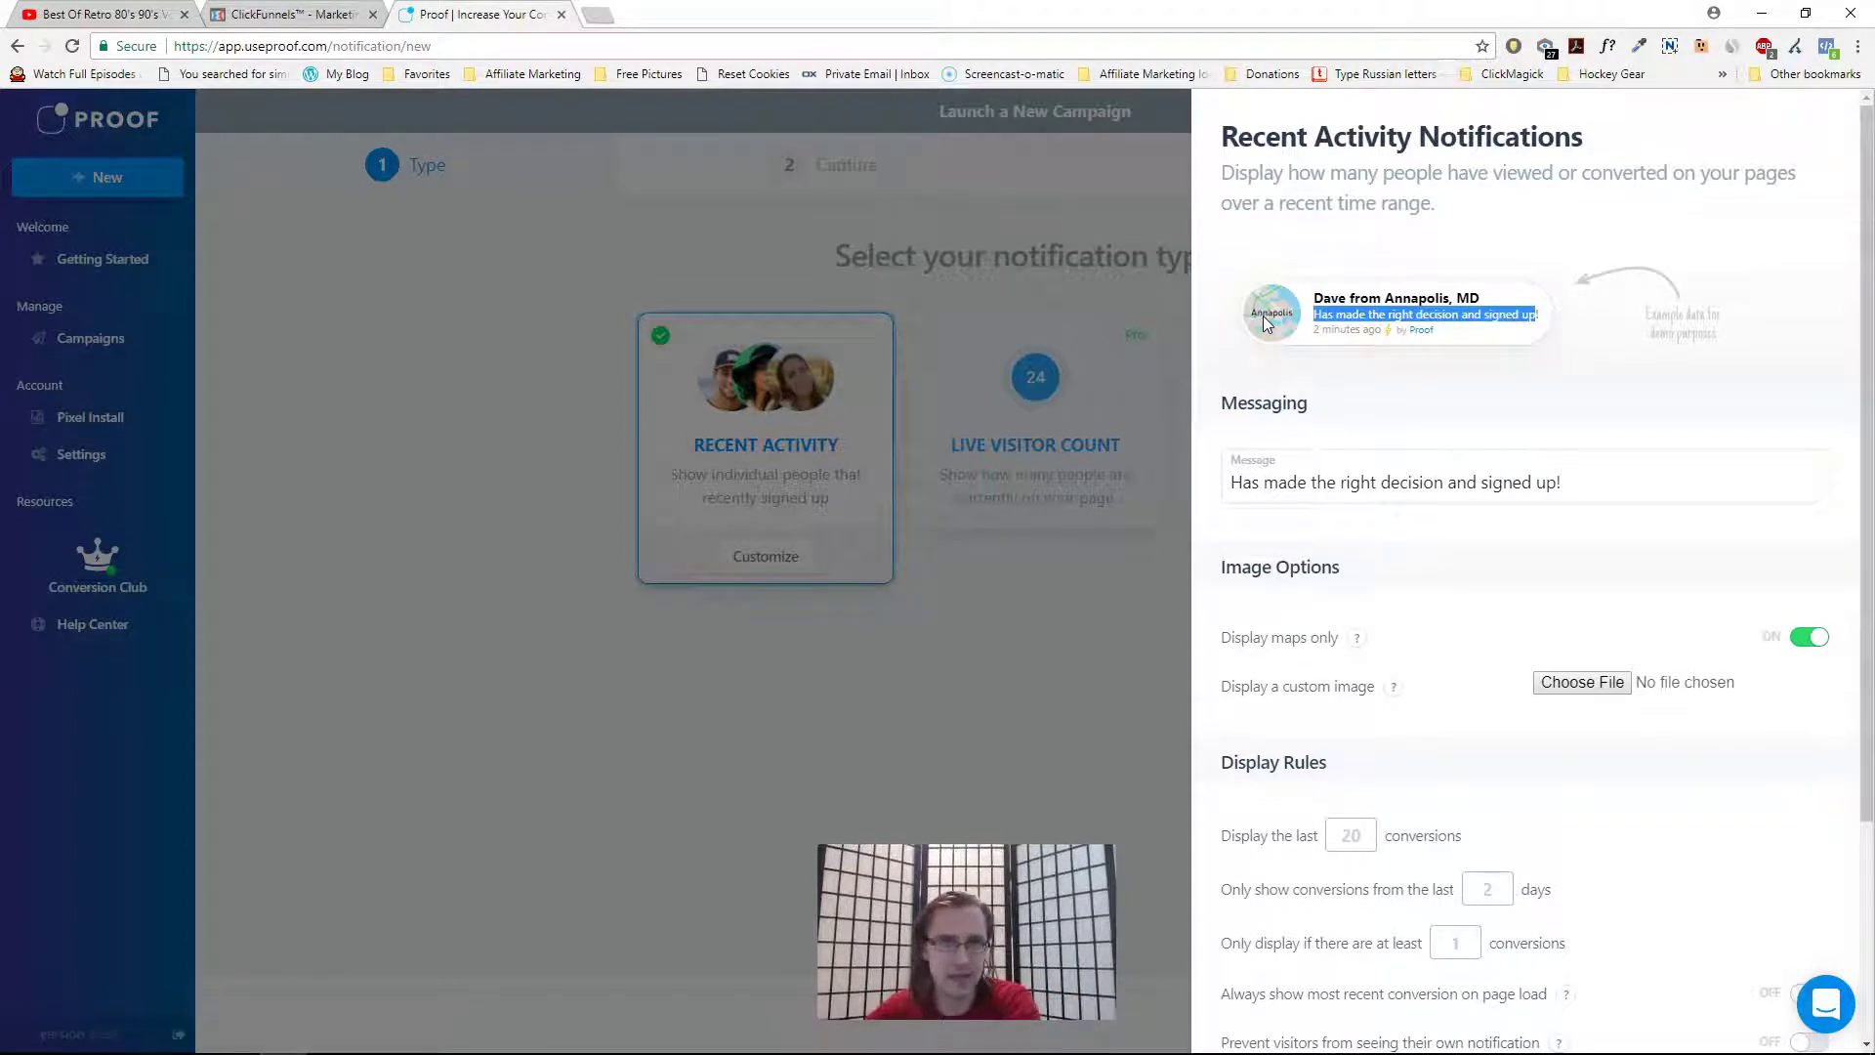
click(1274, 338)
click(1807, 640)
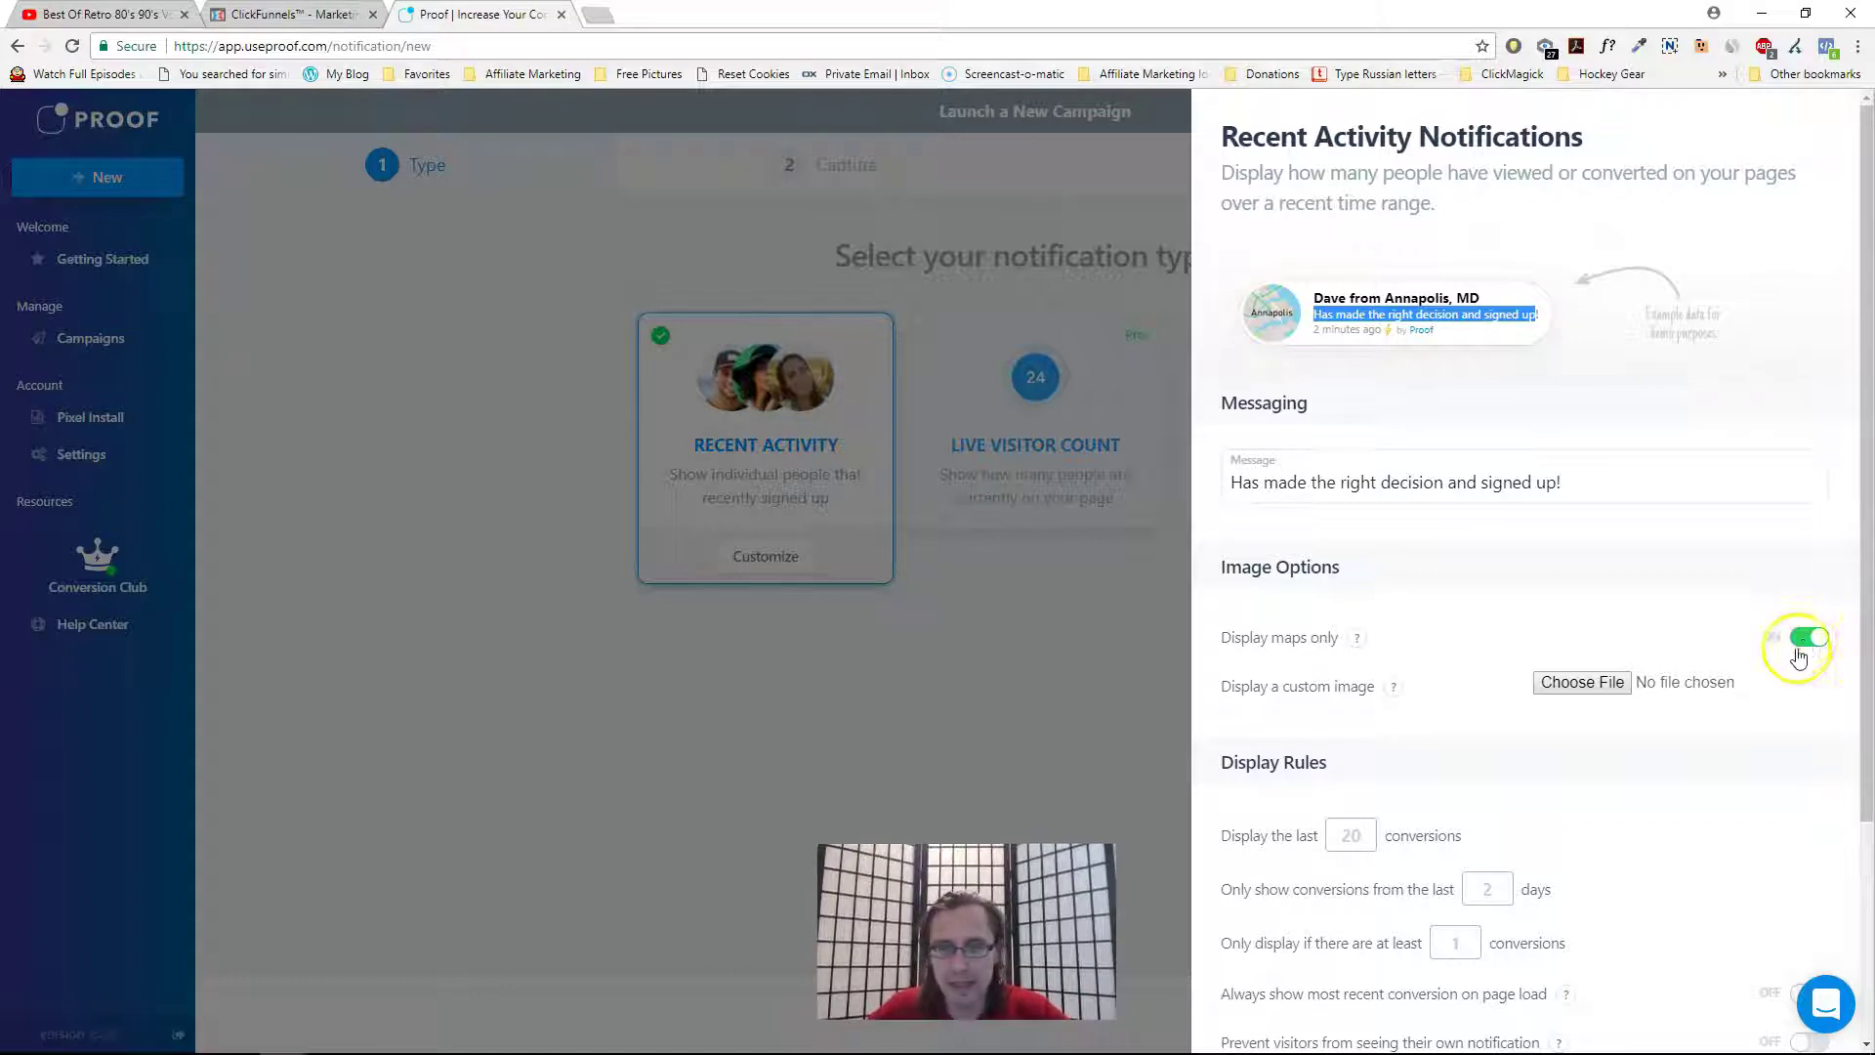
click(1808, 640)
click(1397, 689)
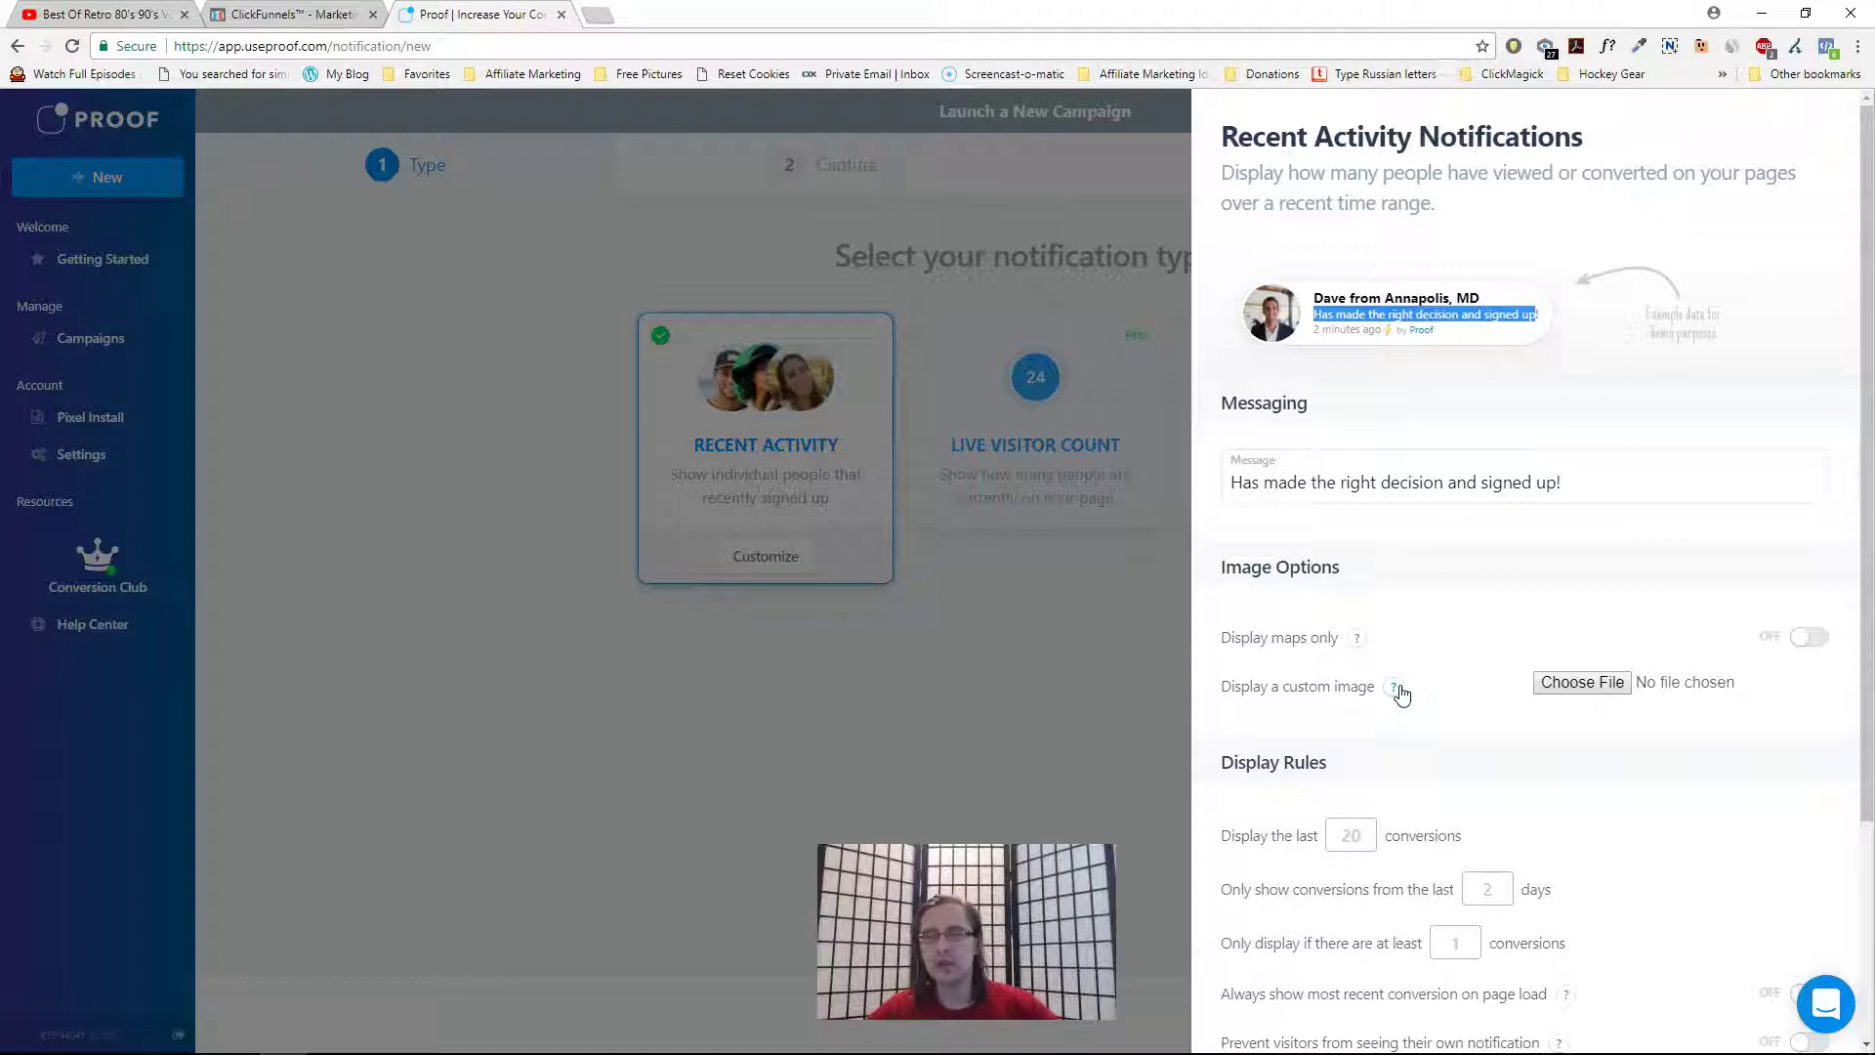
click(1812, 639)
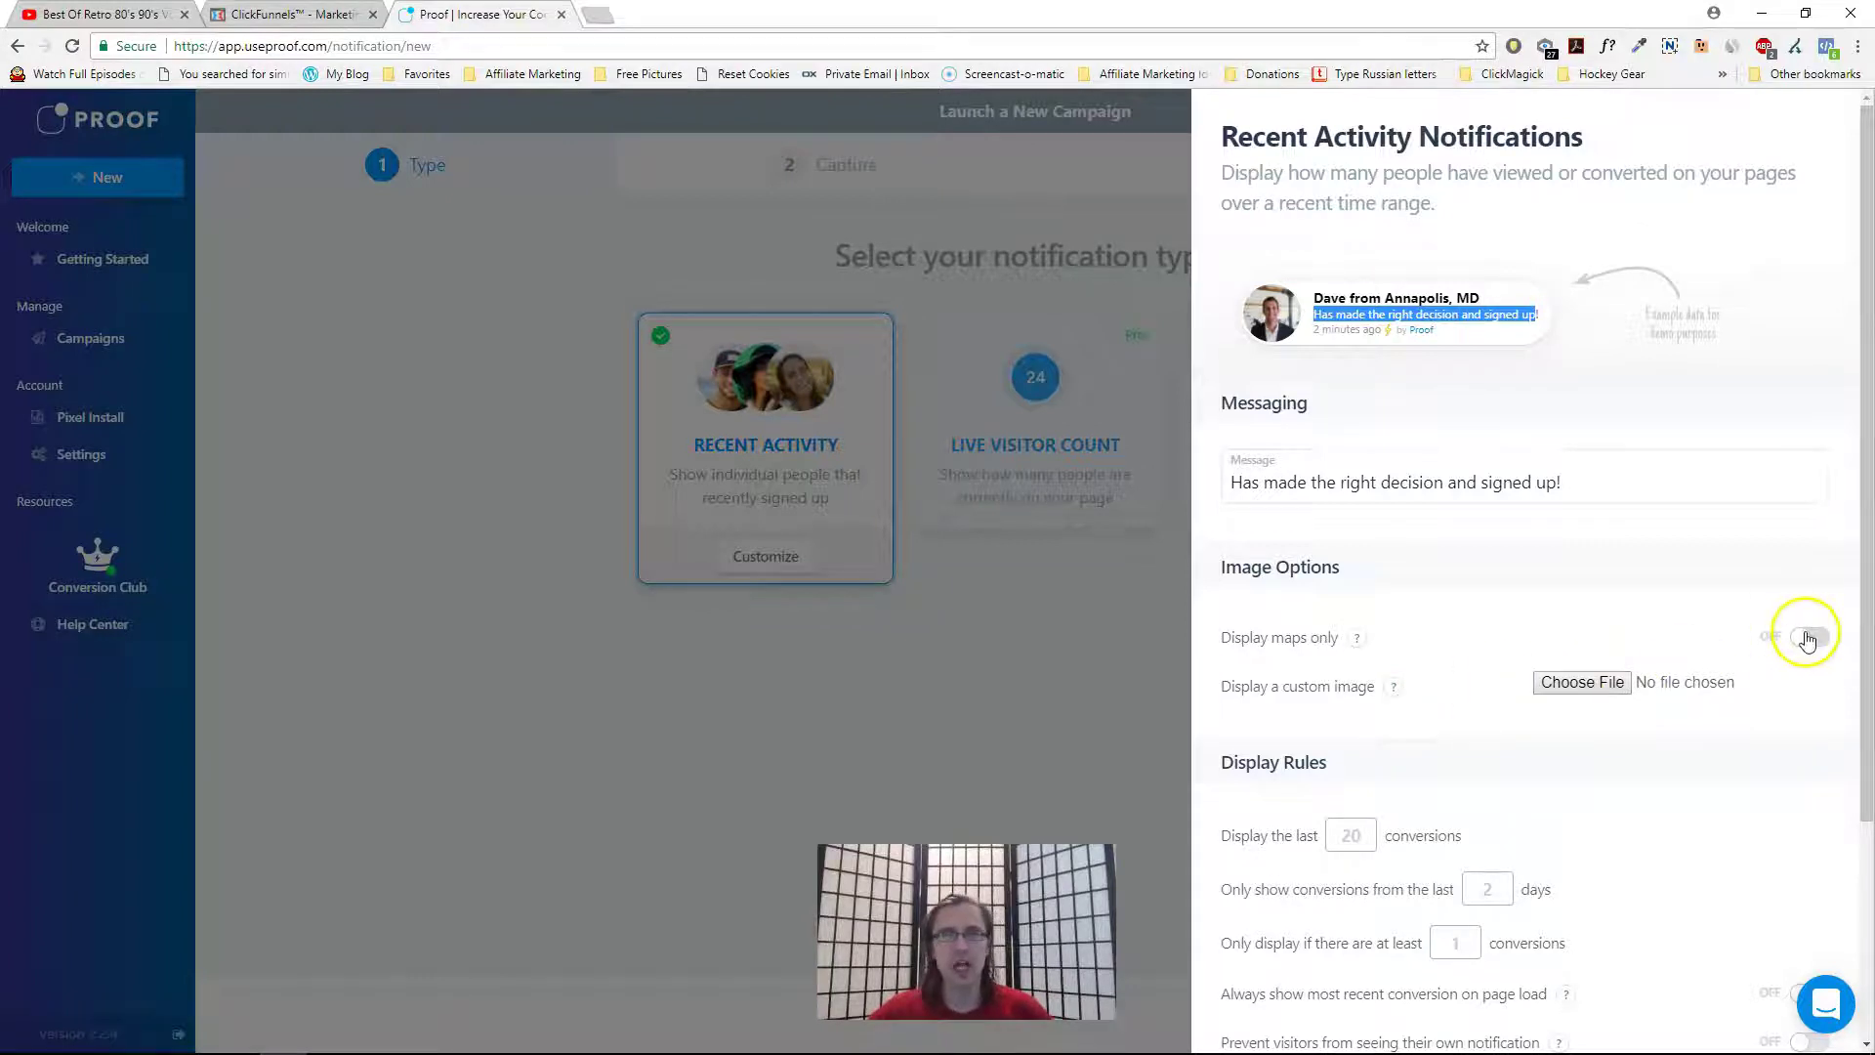
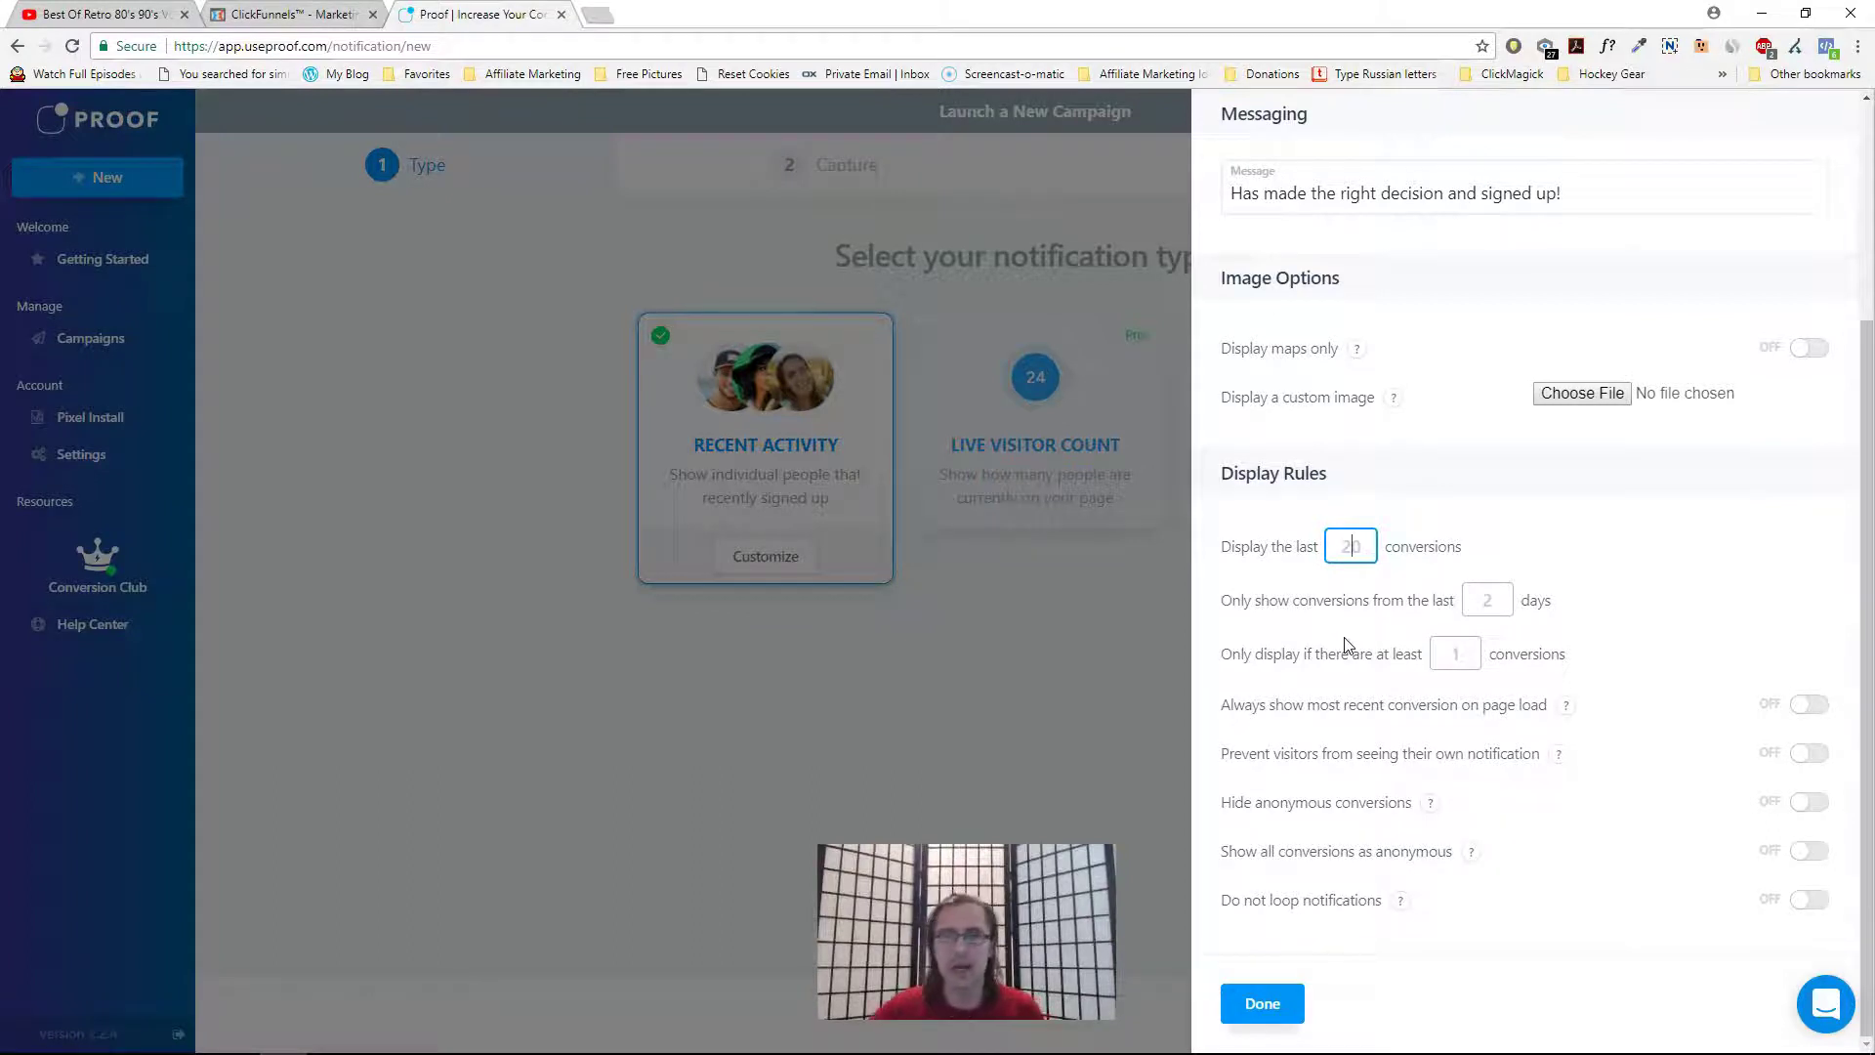
Step: Change the Recent Activity conversion window from the last 2 days to 1 day
click(1487, 601)
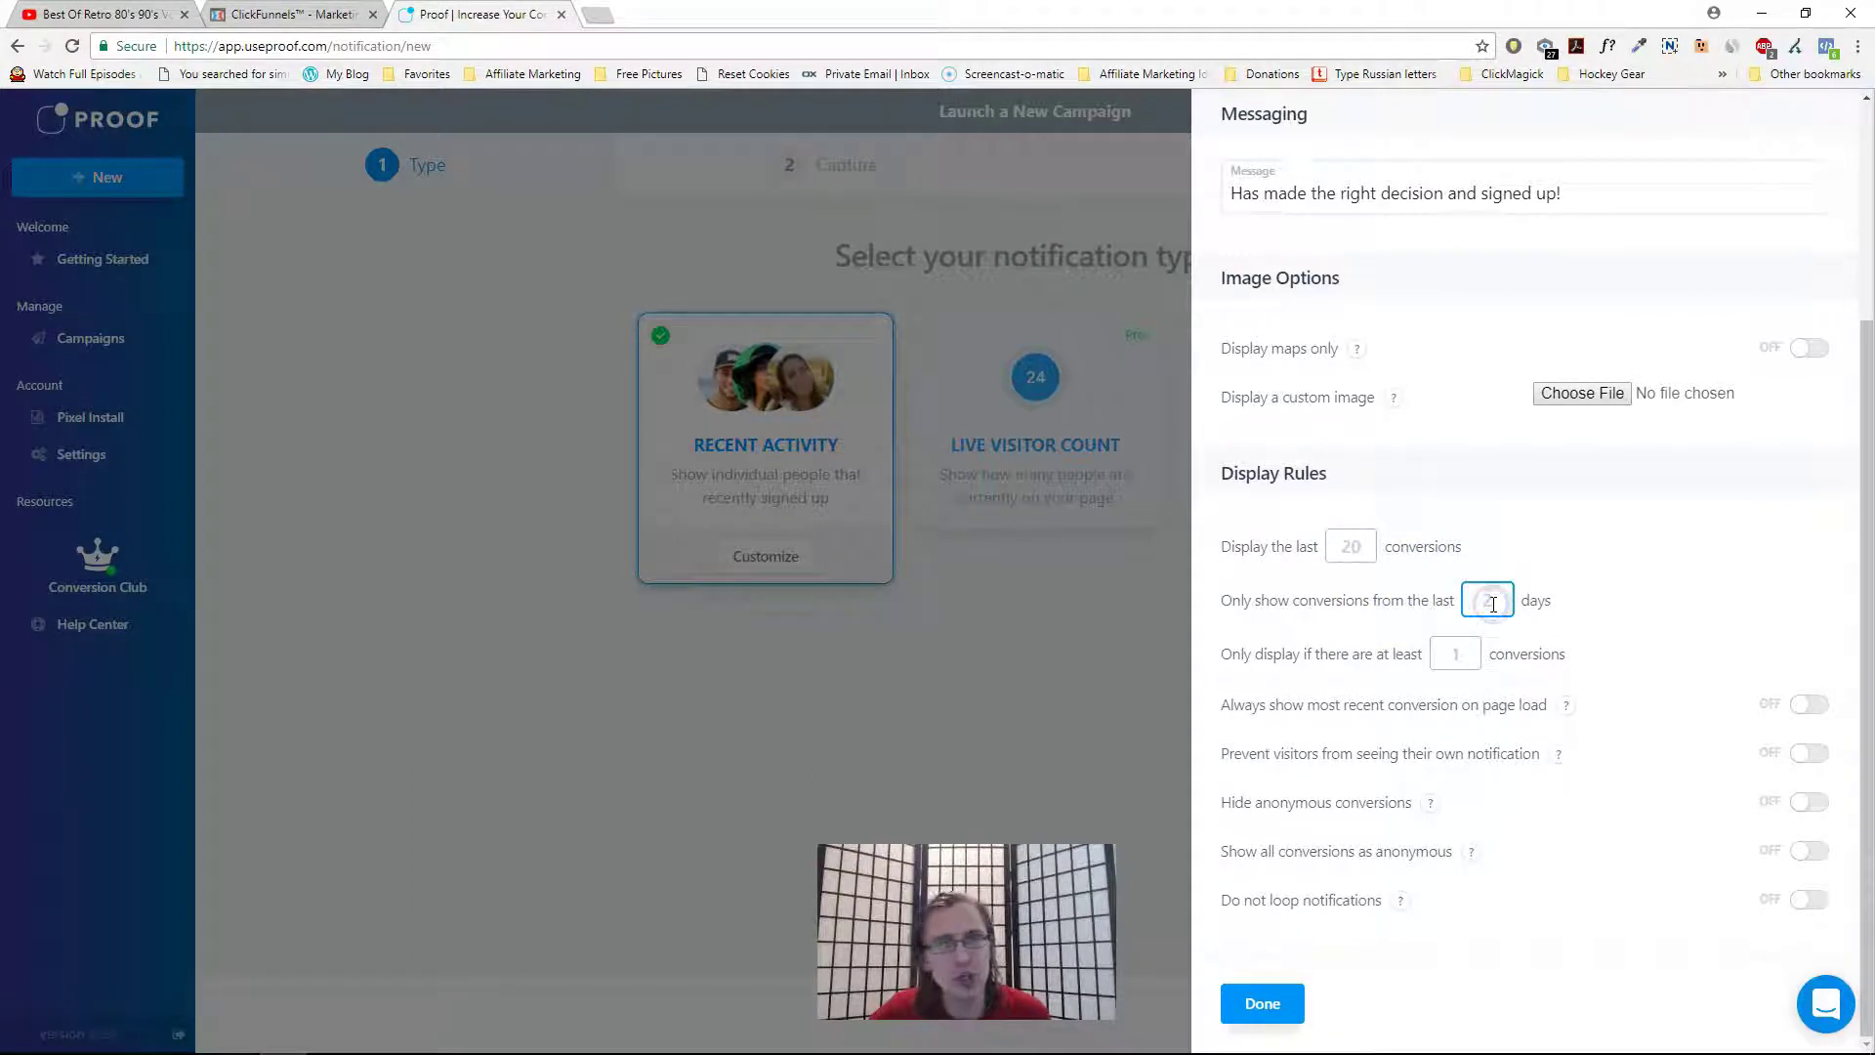
click(1495, 593)
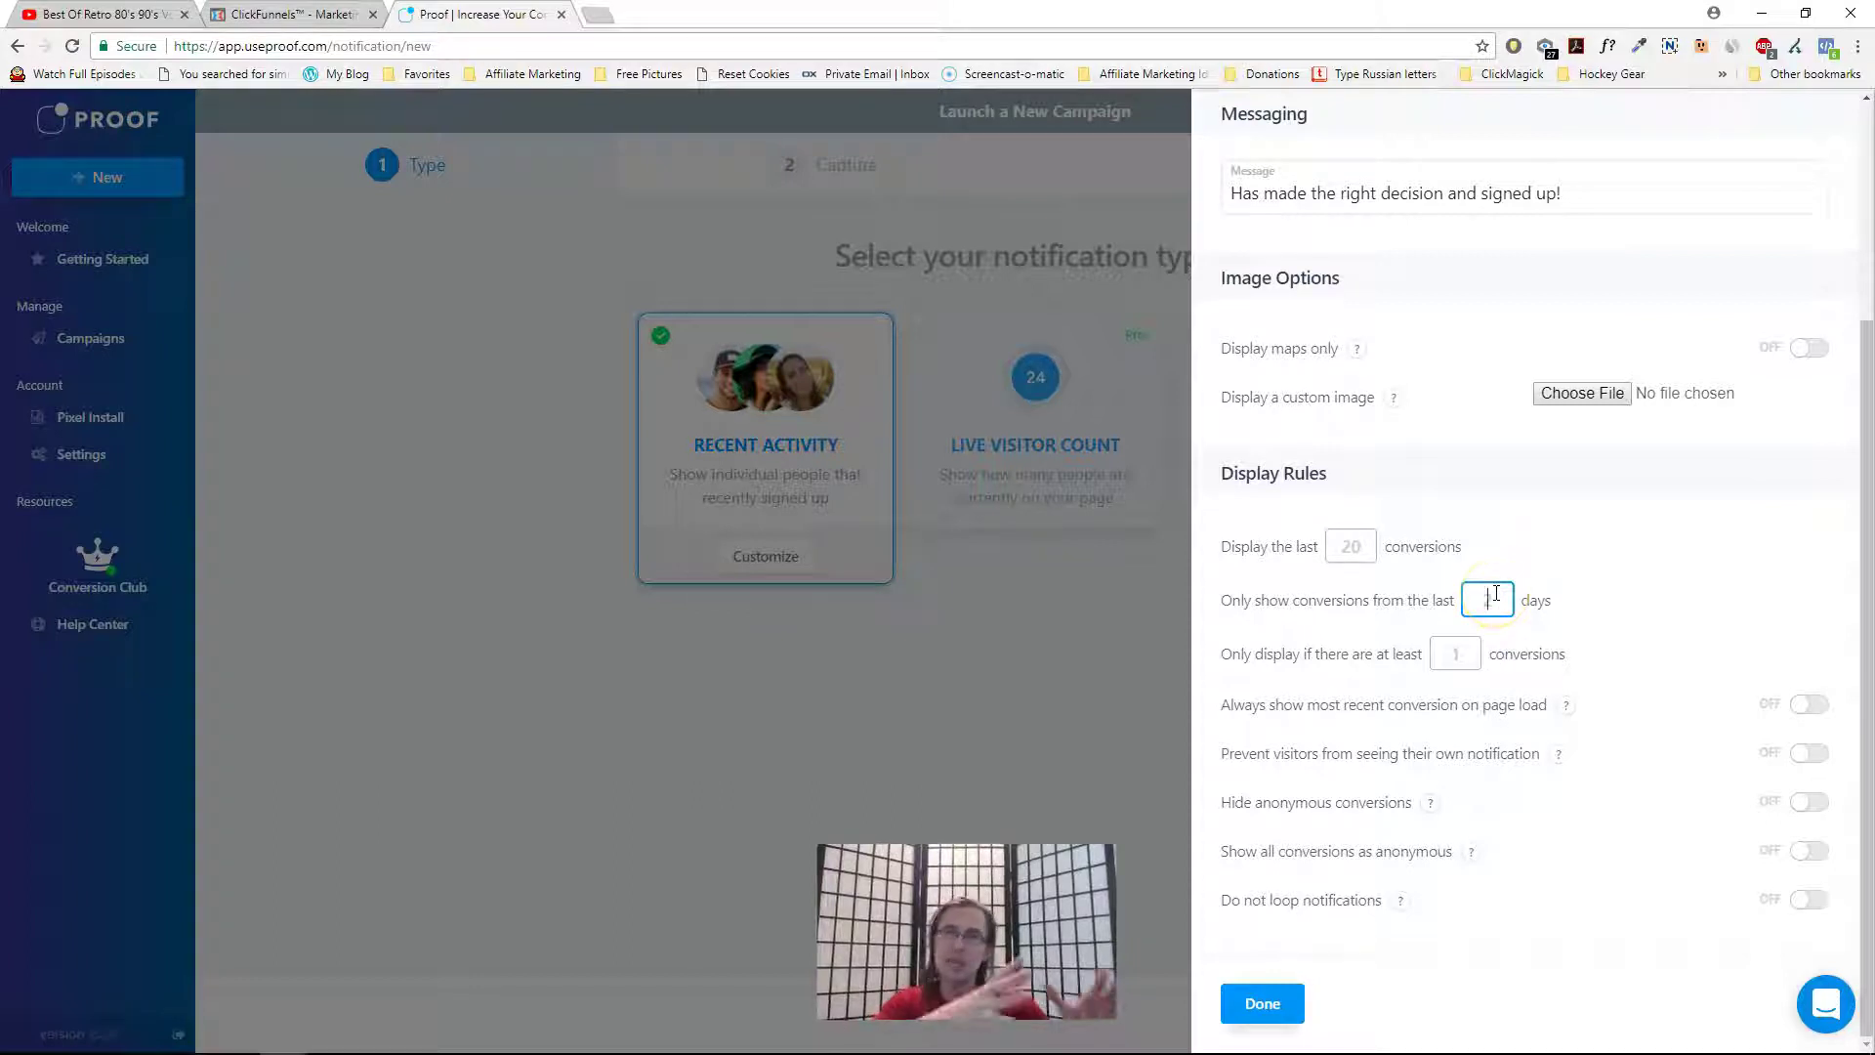
text(2)
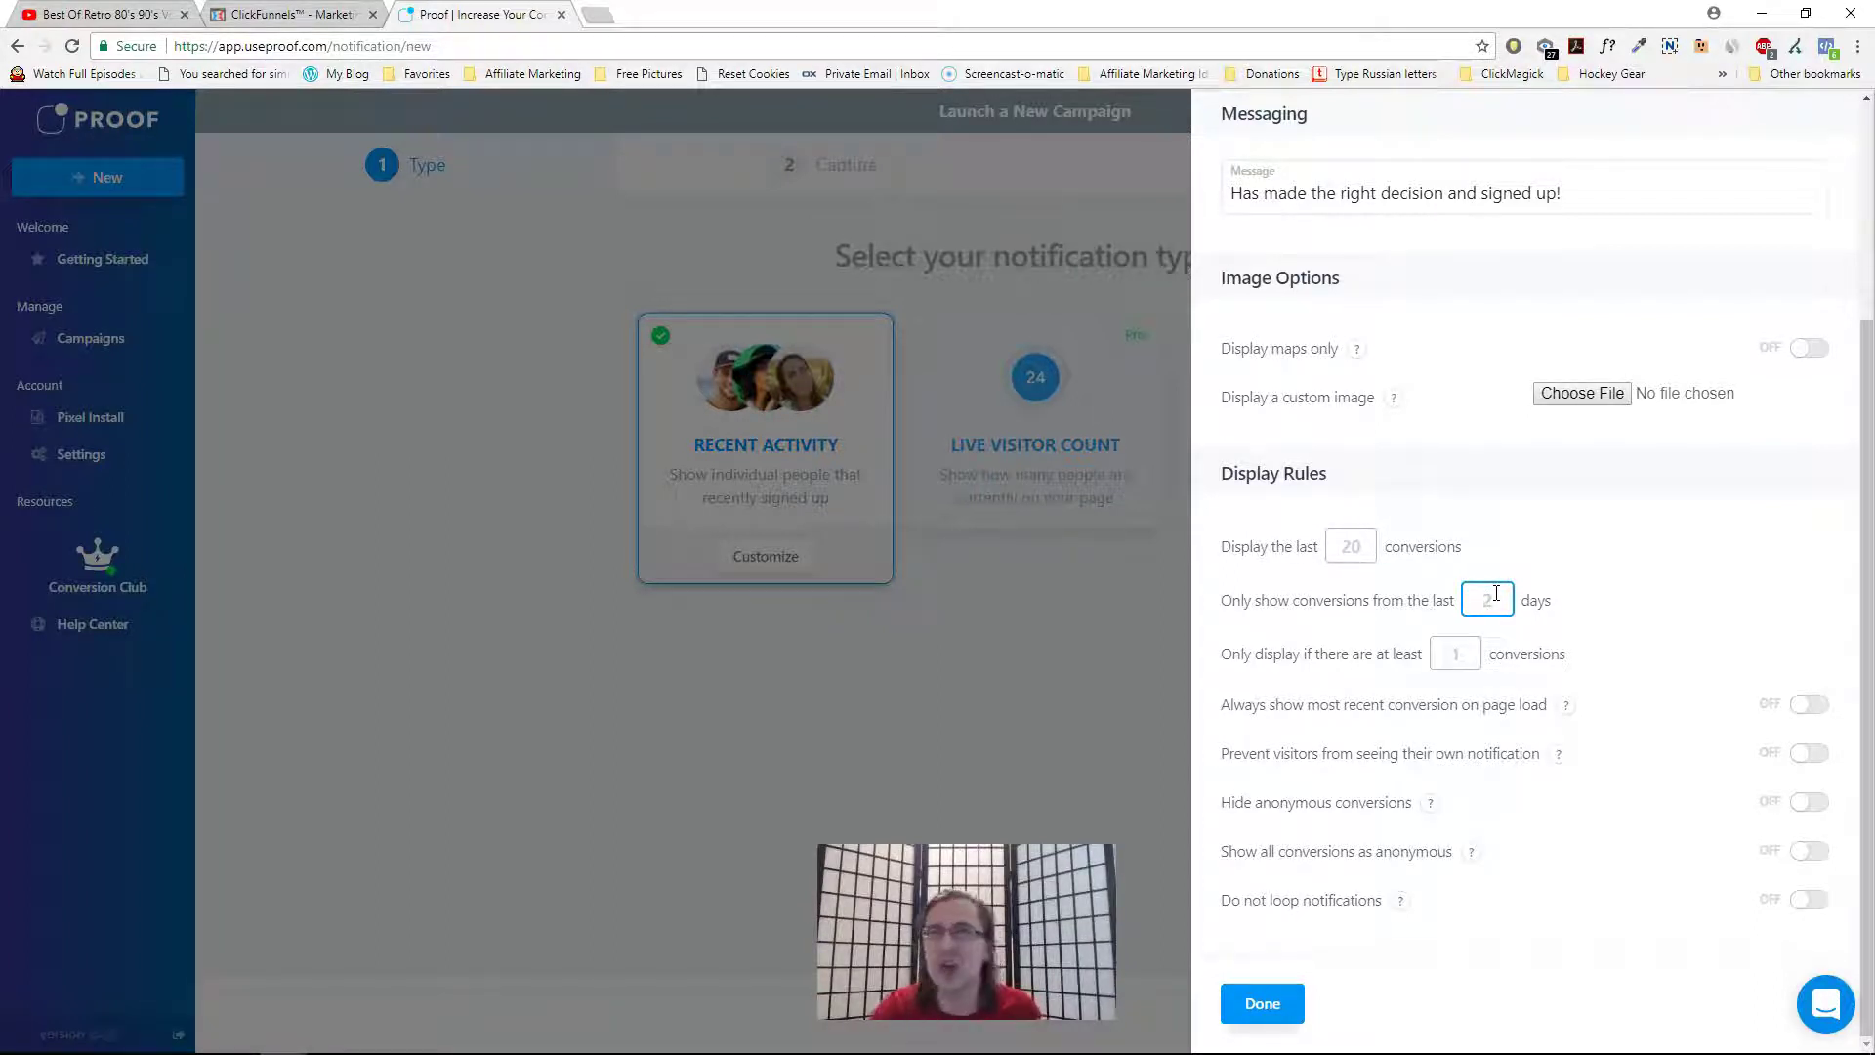
text(2)
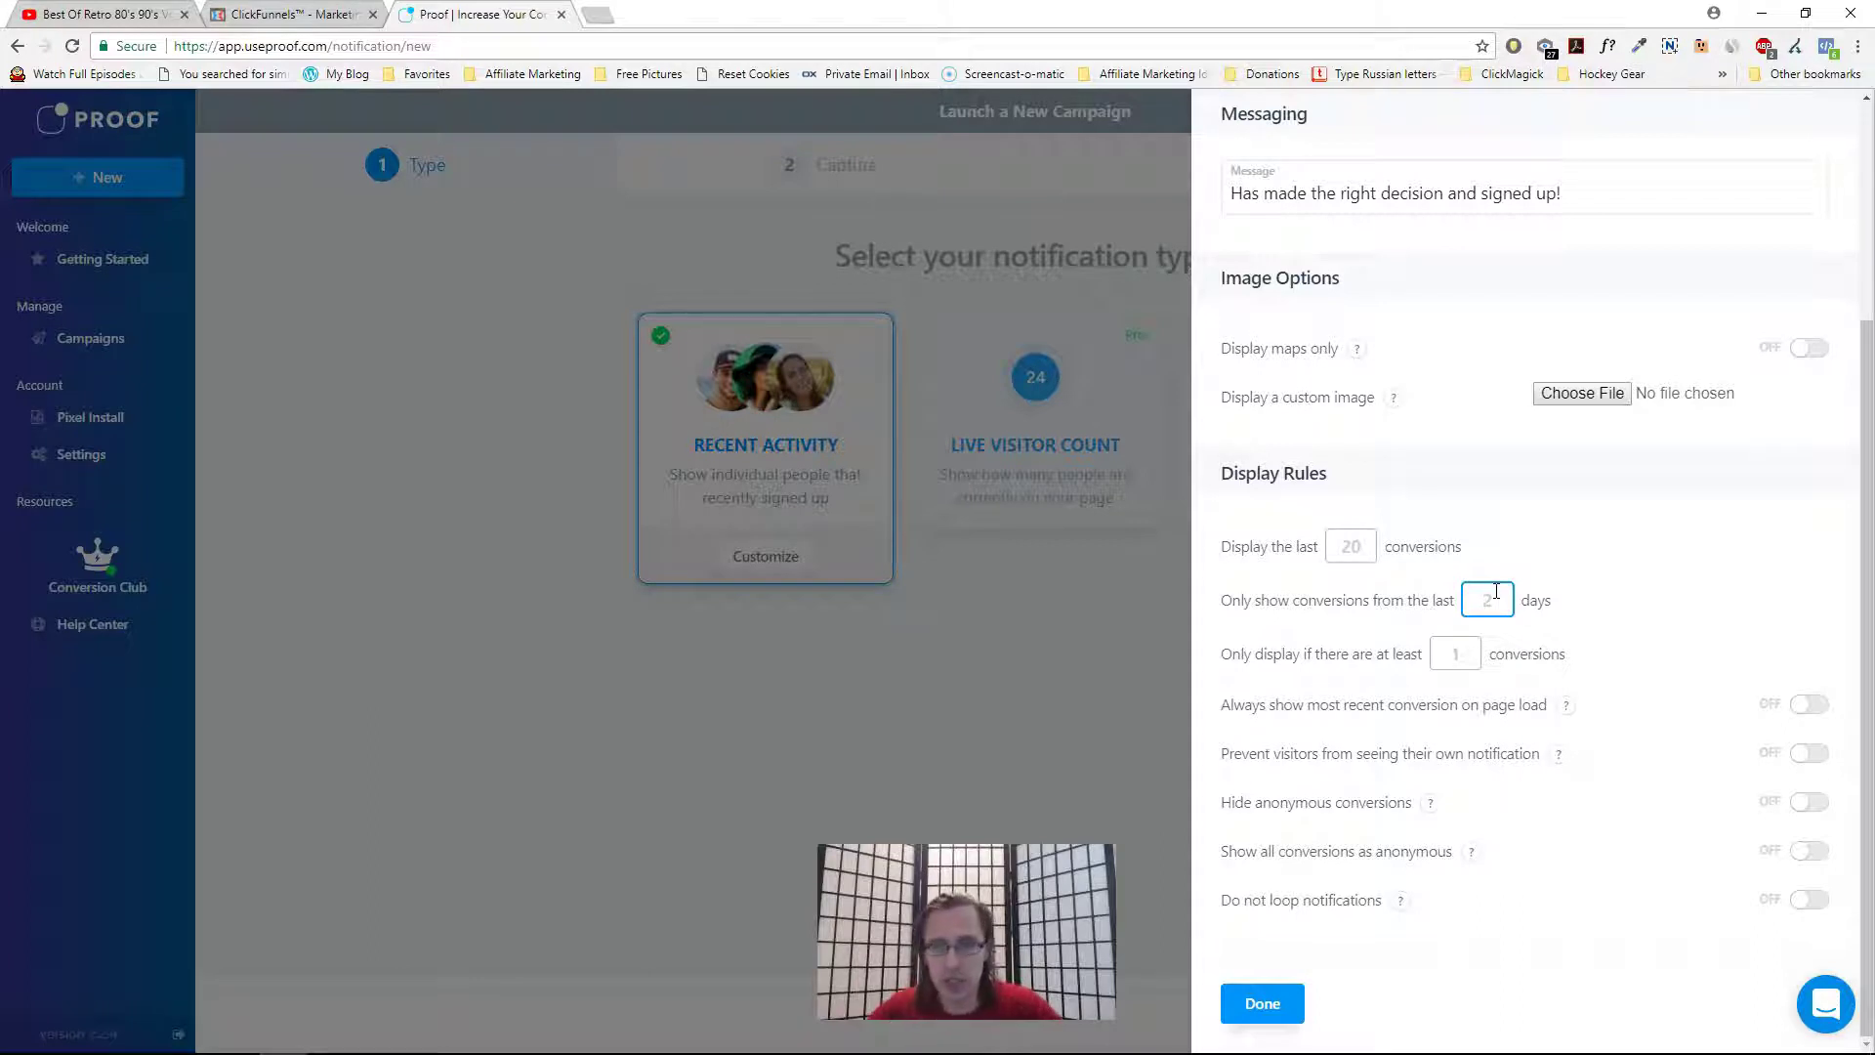
key(BackSpace)
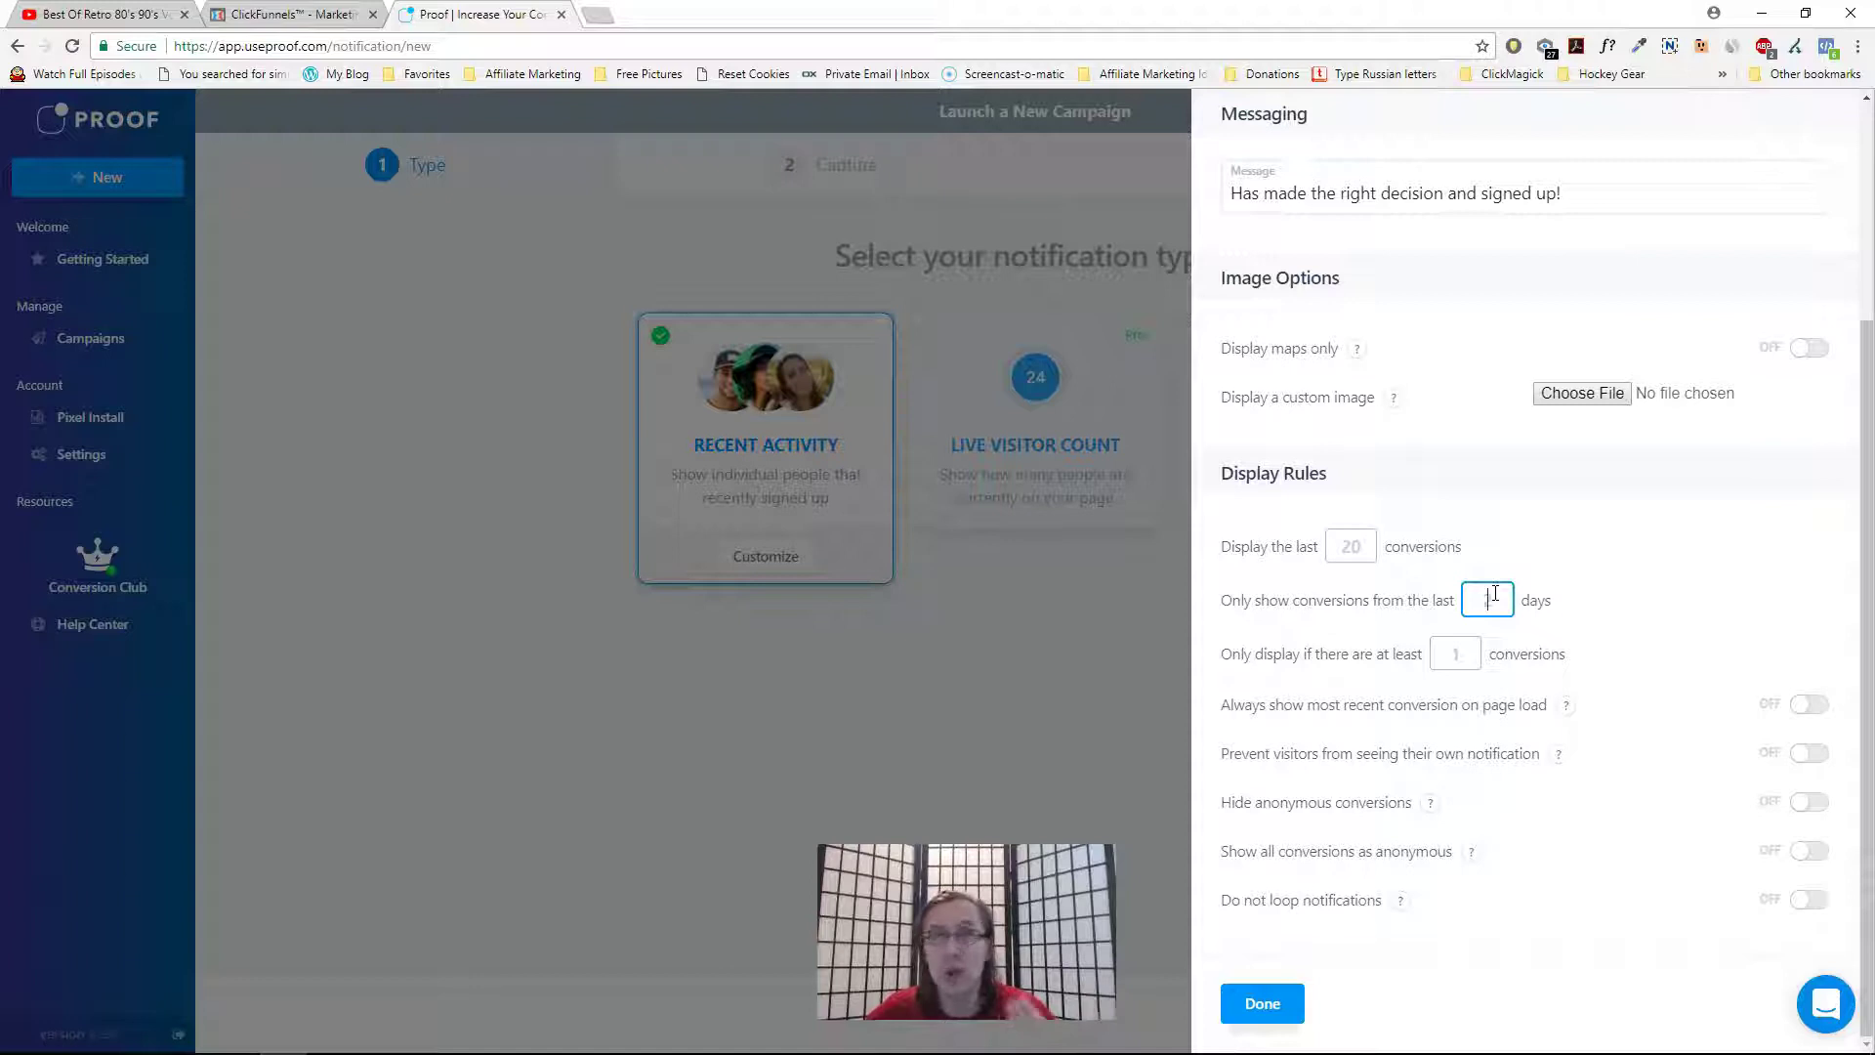
text(1)
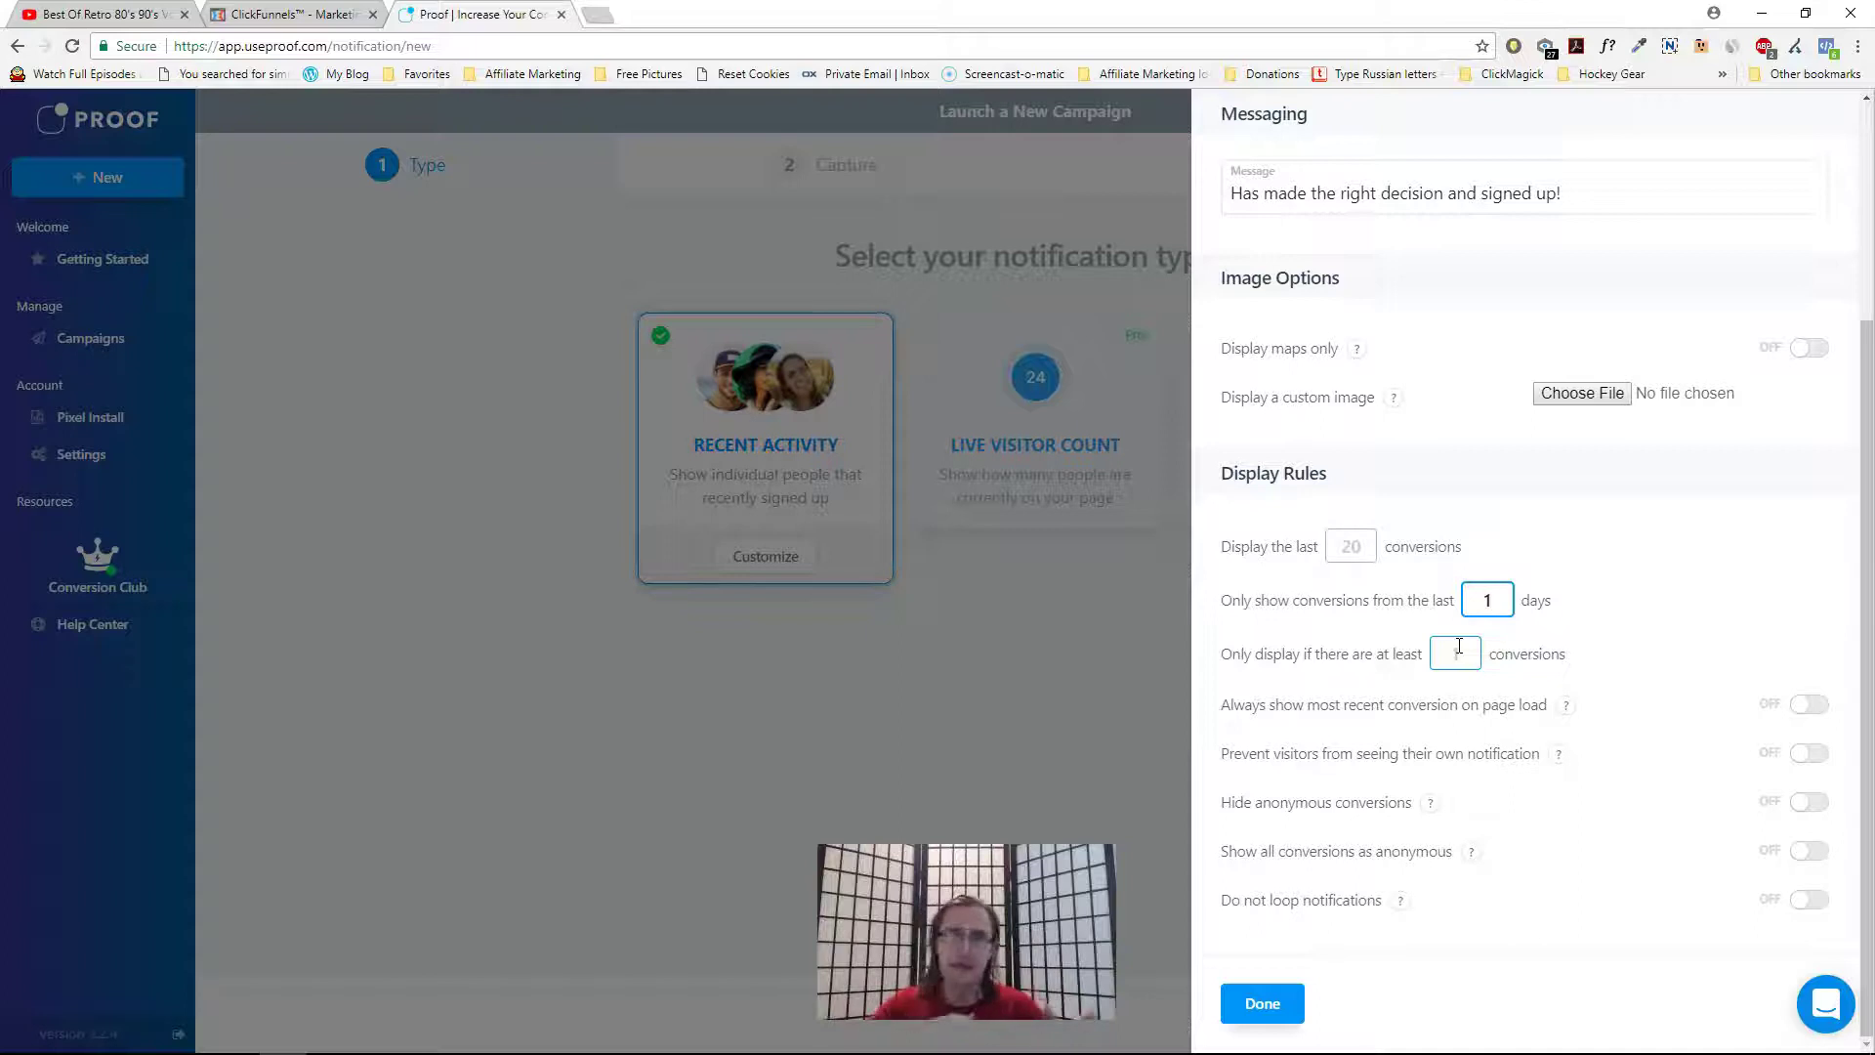
Step: Confirm the 1-day limit and leave 'Do not loop notifications' switched off
click(1616, 723)
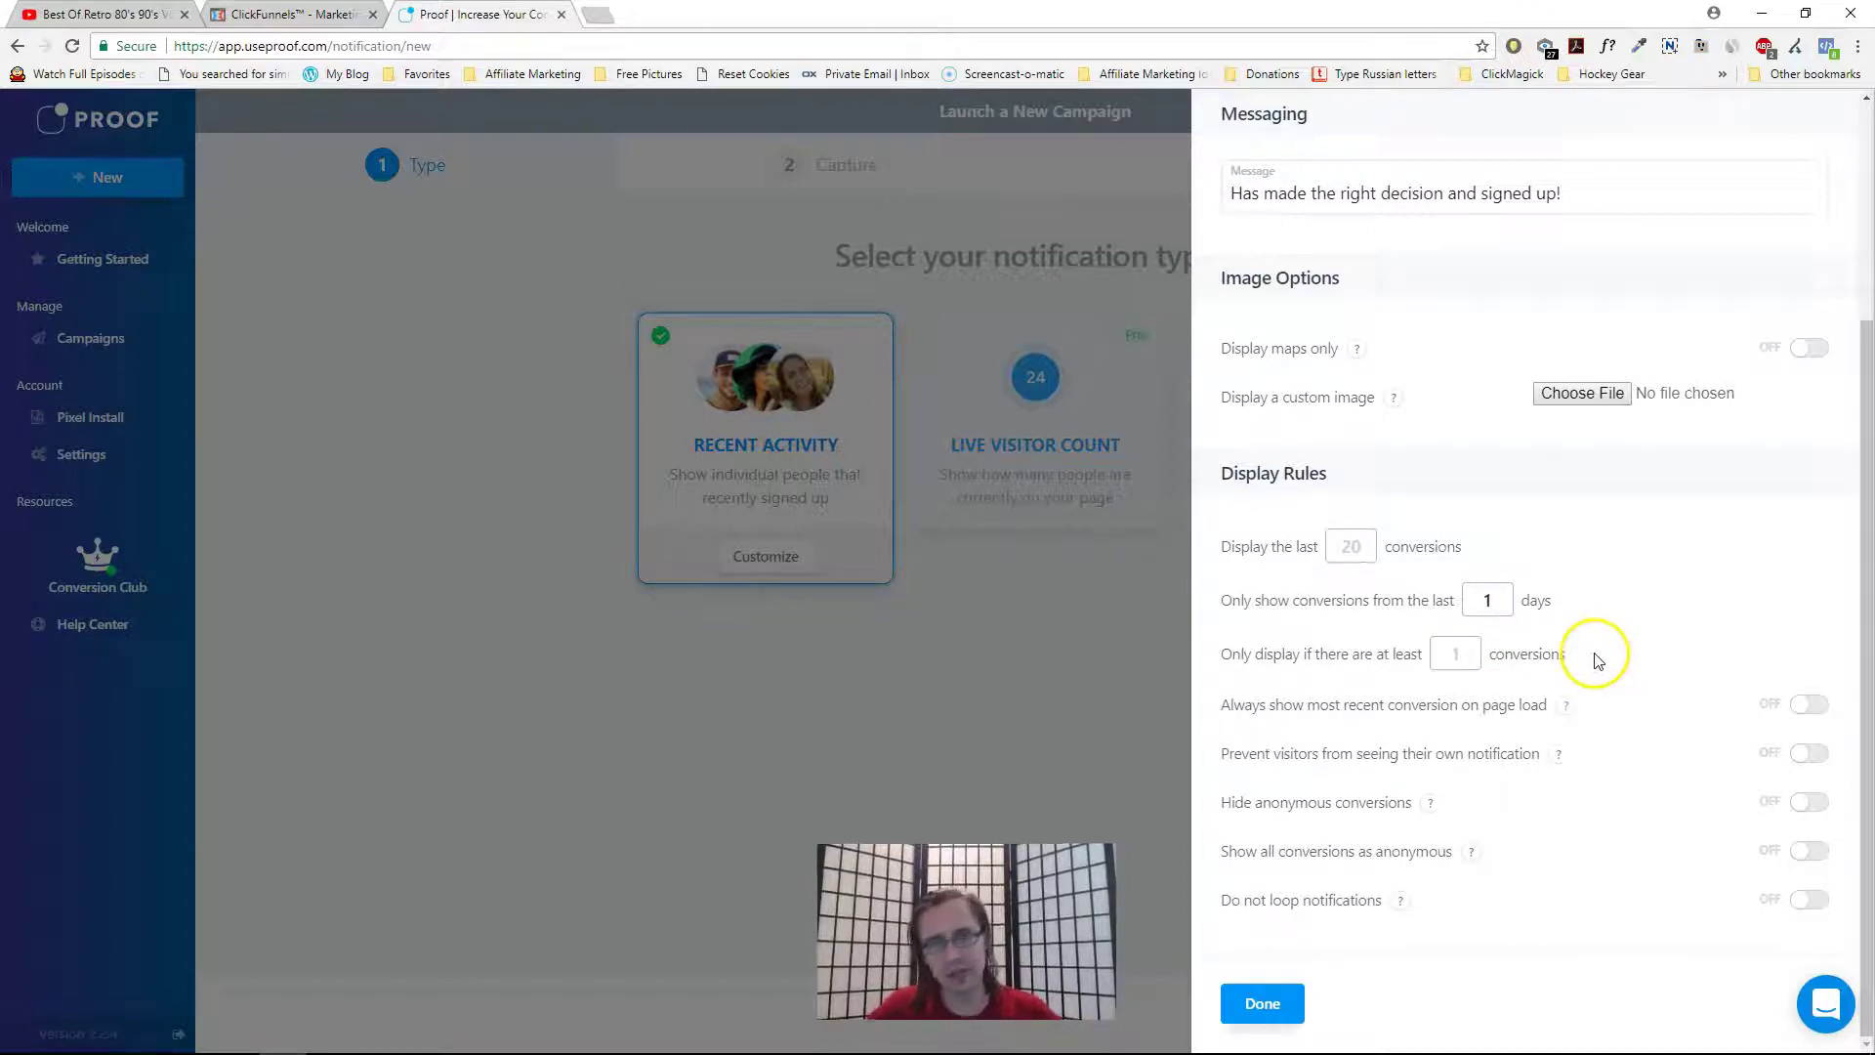
drag(1229, 899, 1379, 900)
click(1499, 884)
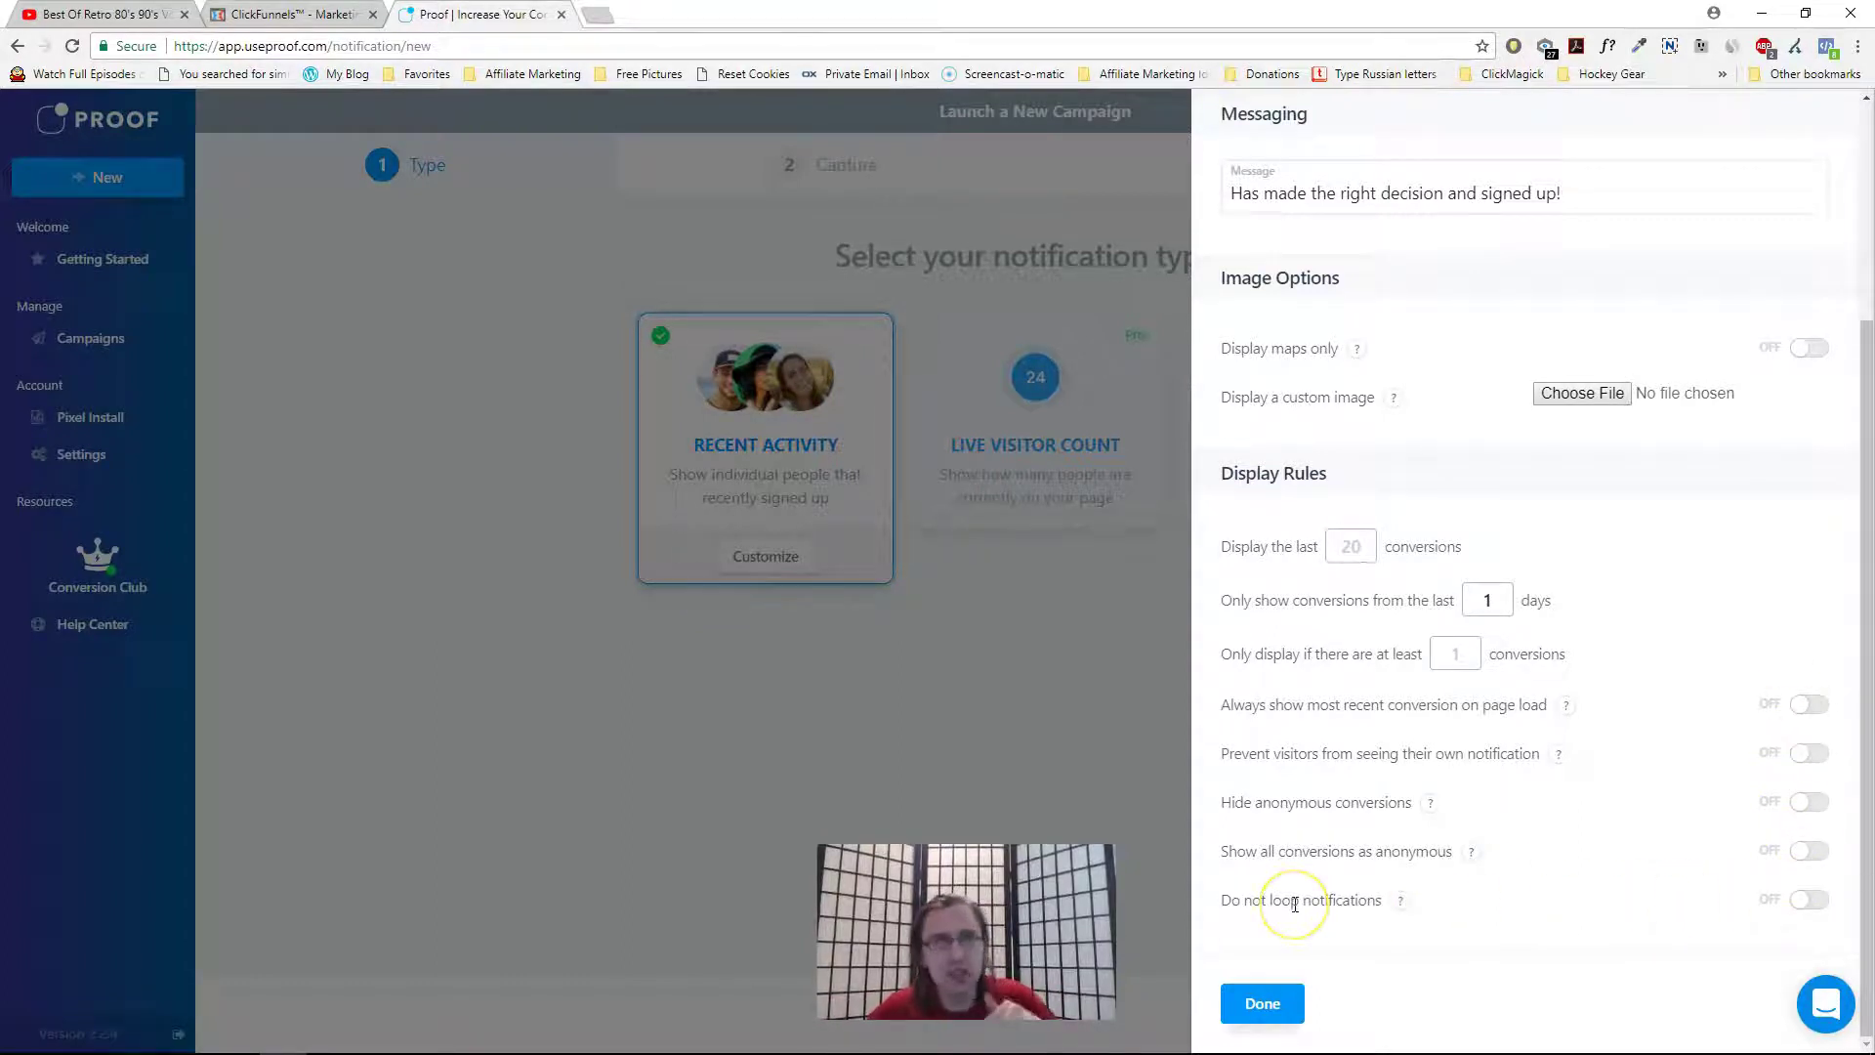
click(1807, 902)
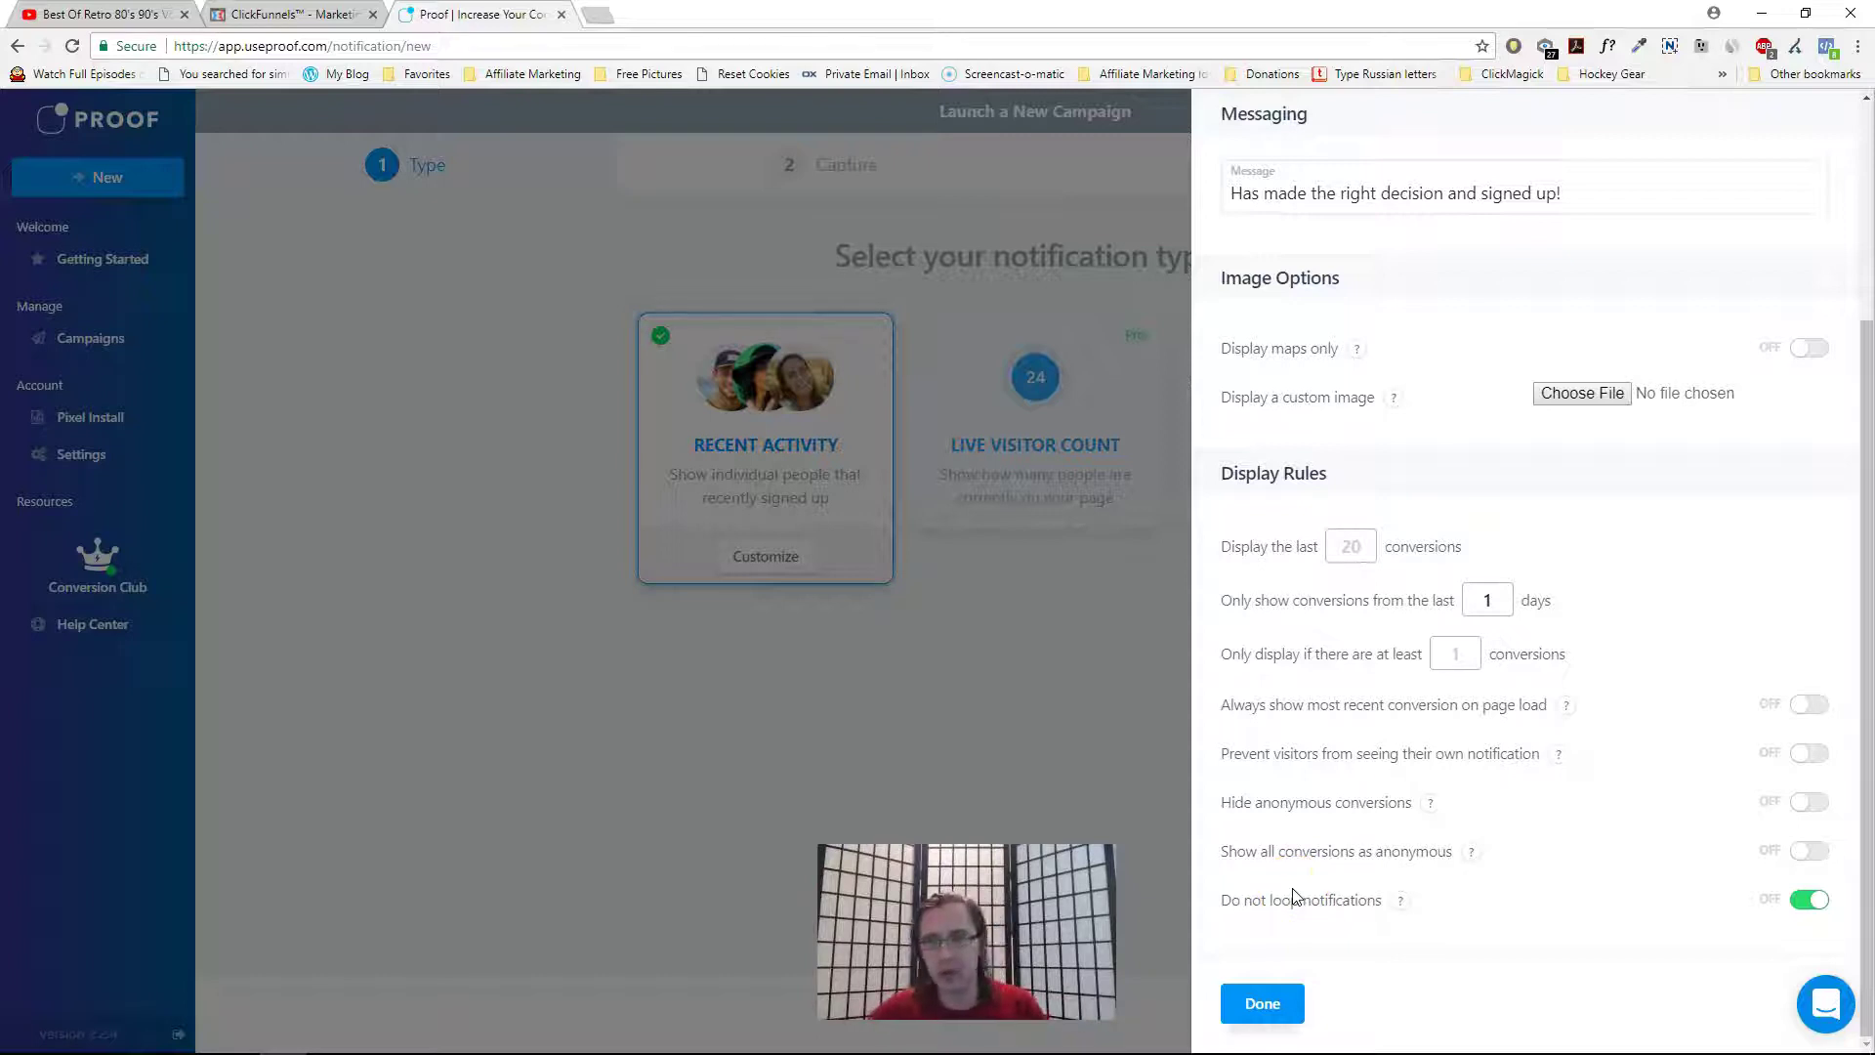
click(1809, 899)
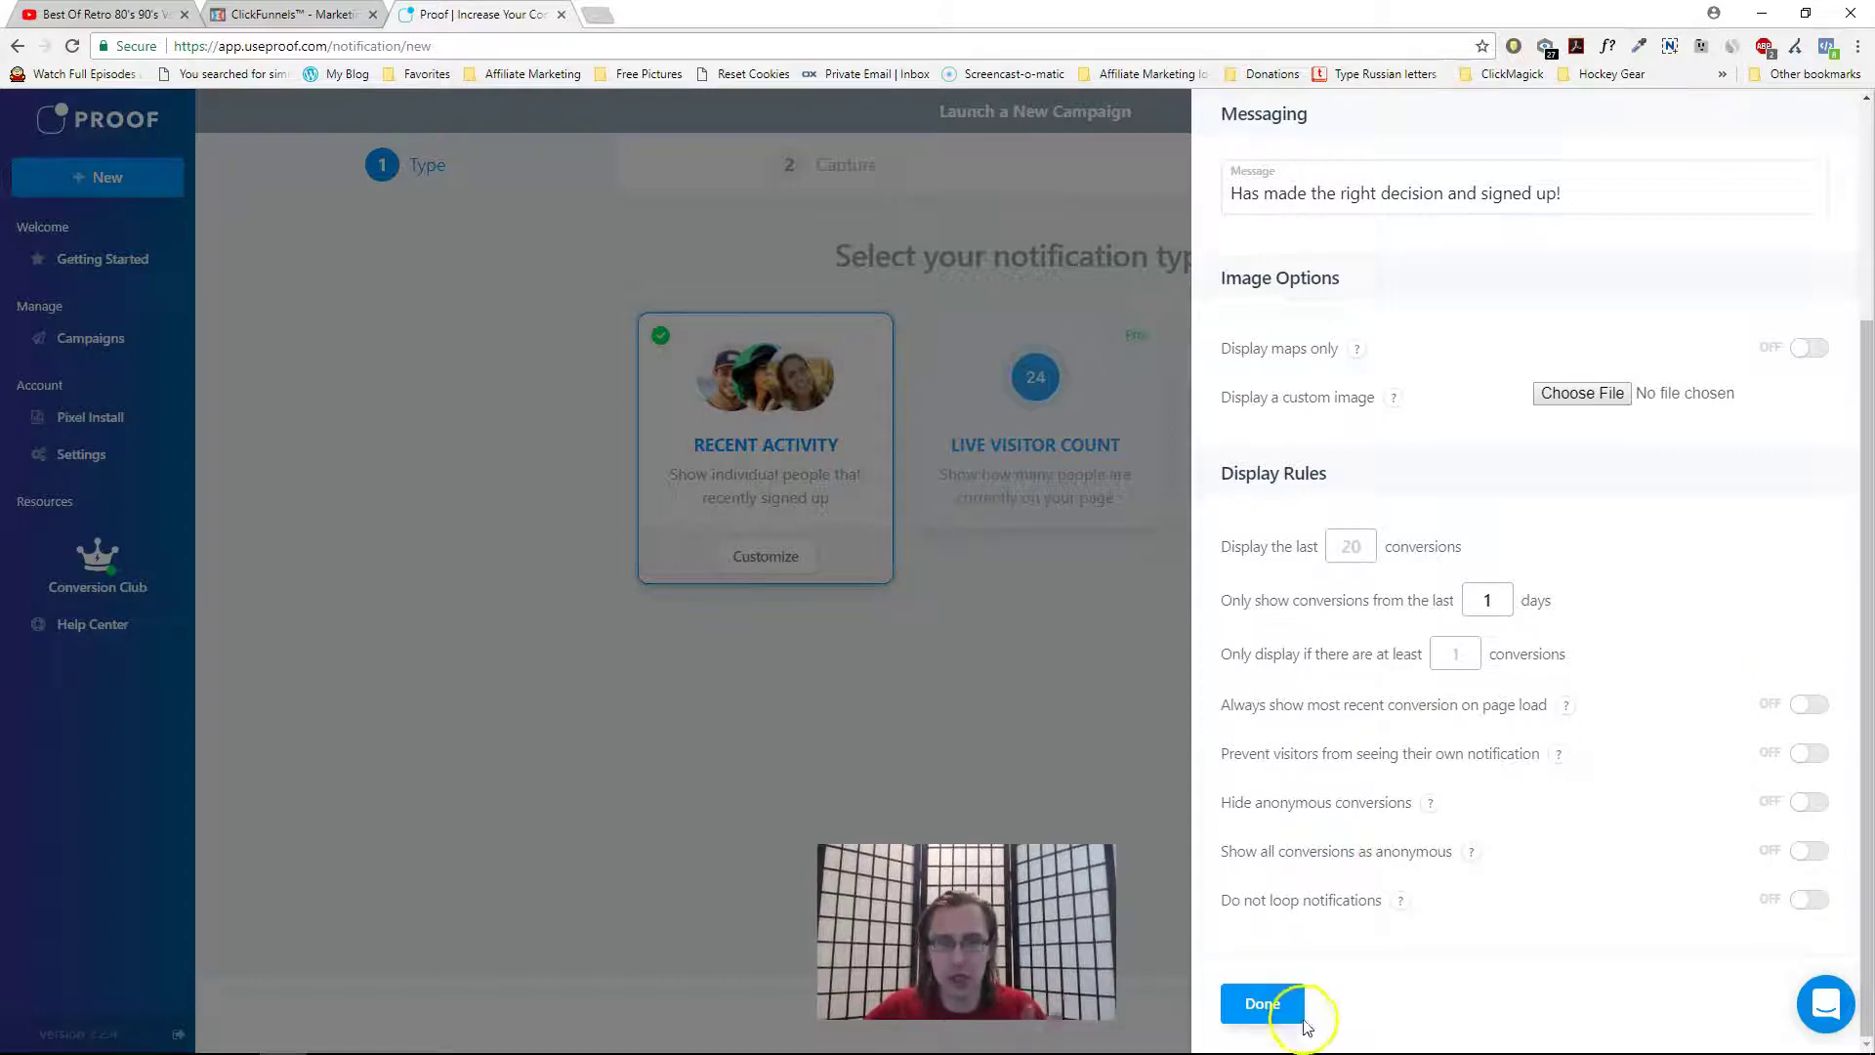
scroll(1428, 889, up, 3)
scroll(1428, 889, down, 5)
Step: Finish the Recent Activity customization and advance to the Capture step's URL field
click(1260, 1003)
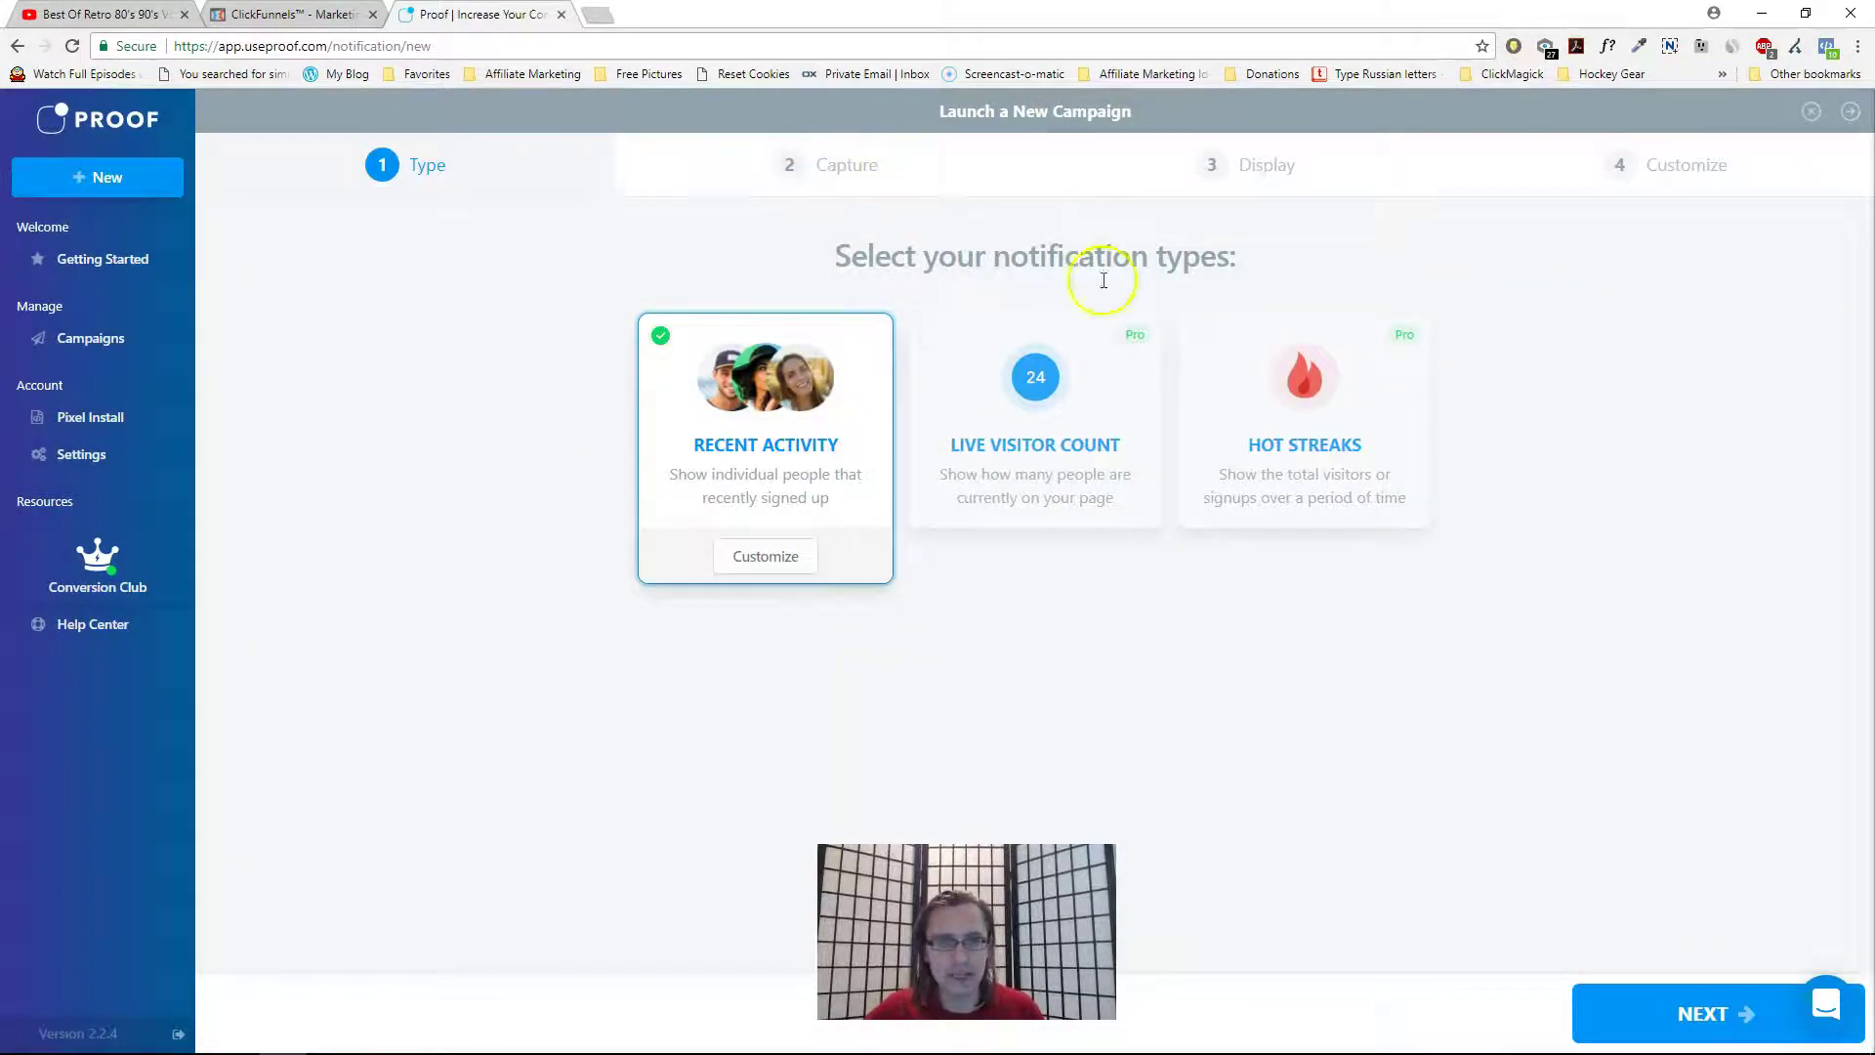
click(1714, 1013)
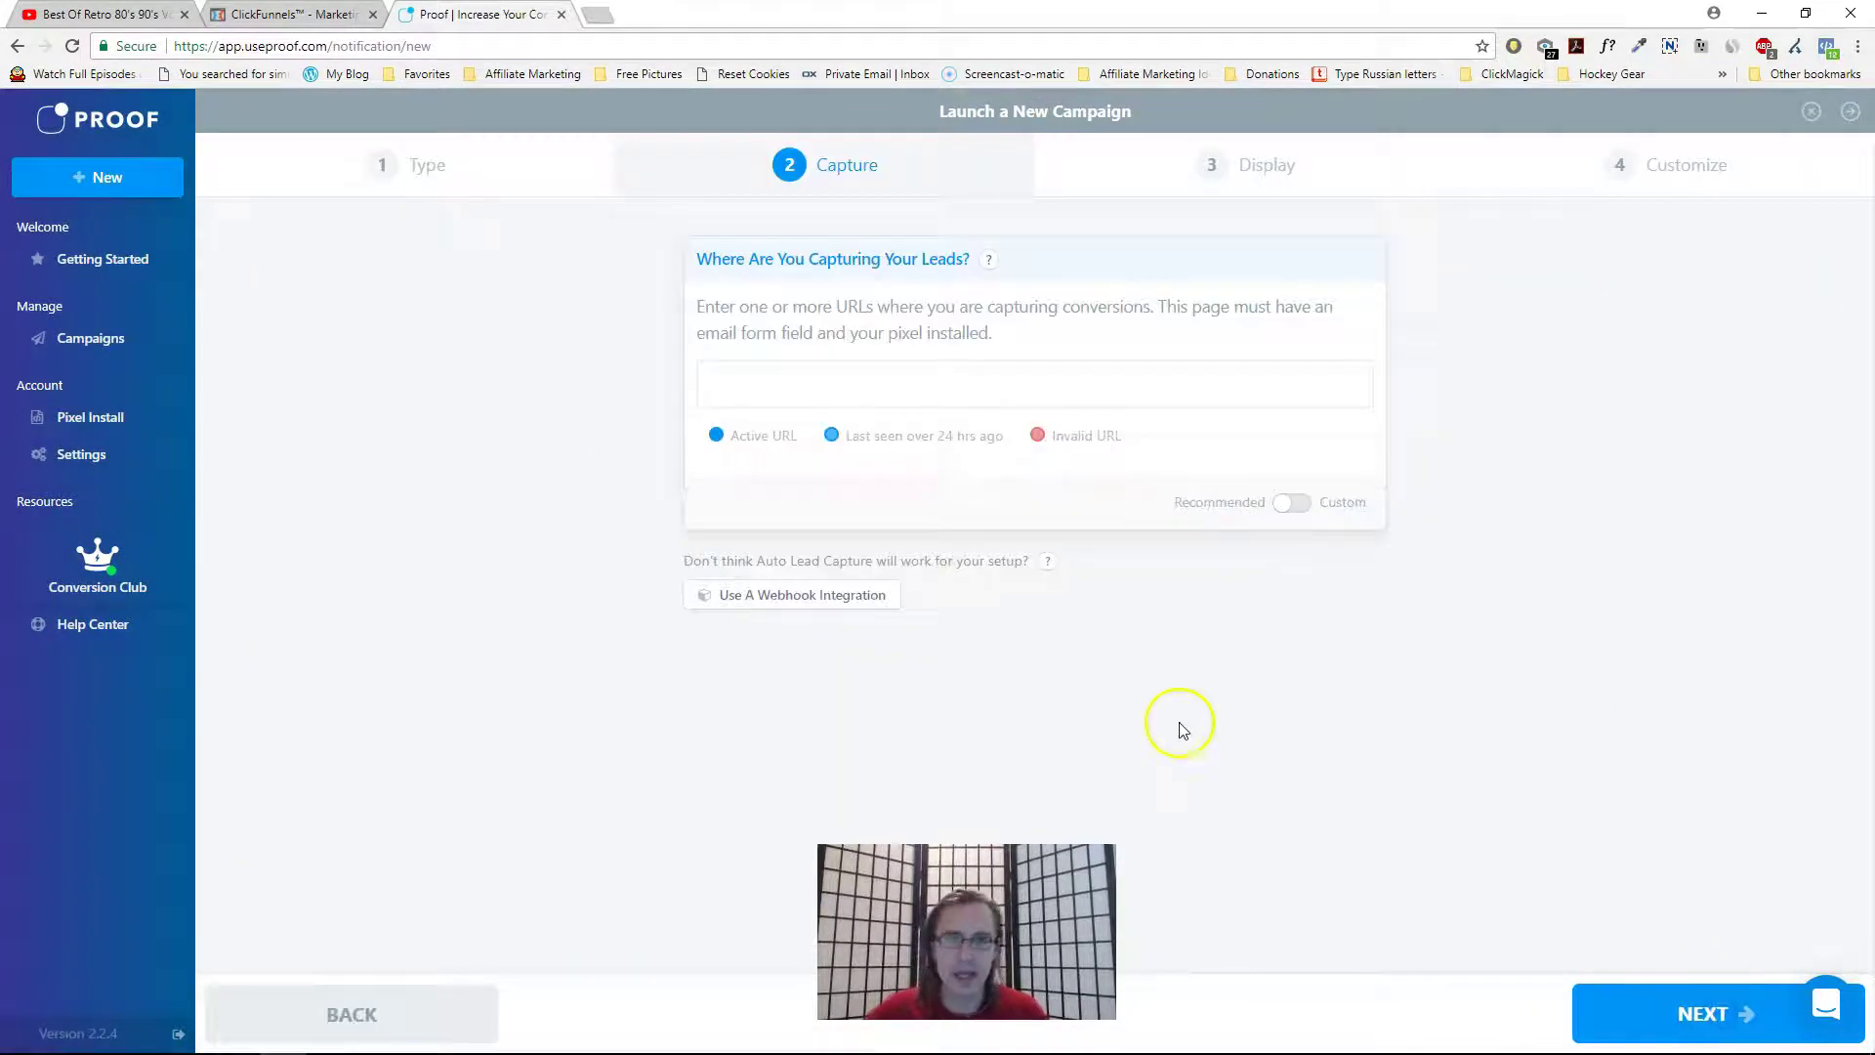
click(812, 387)
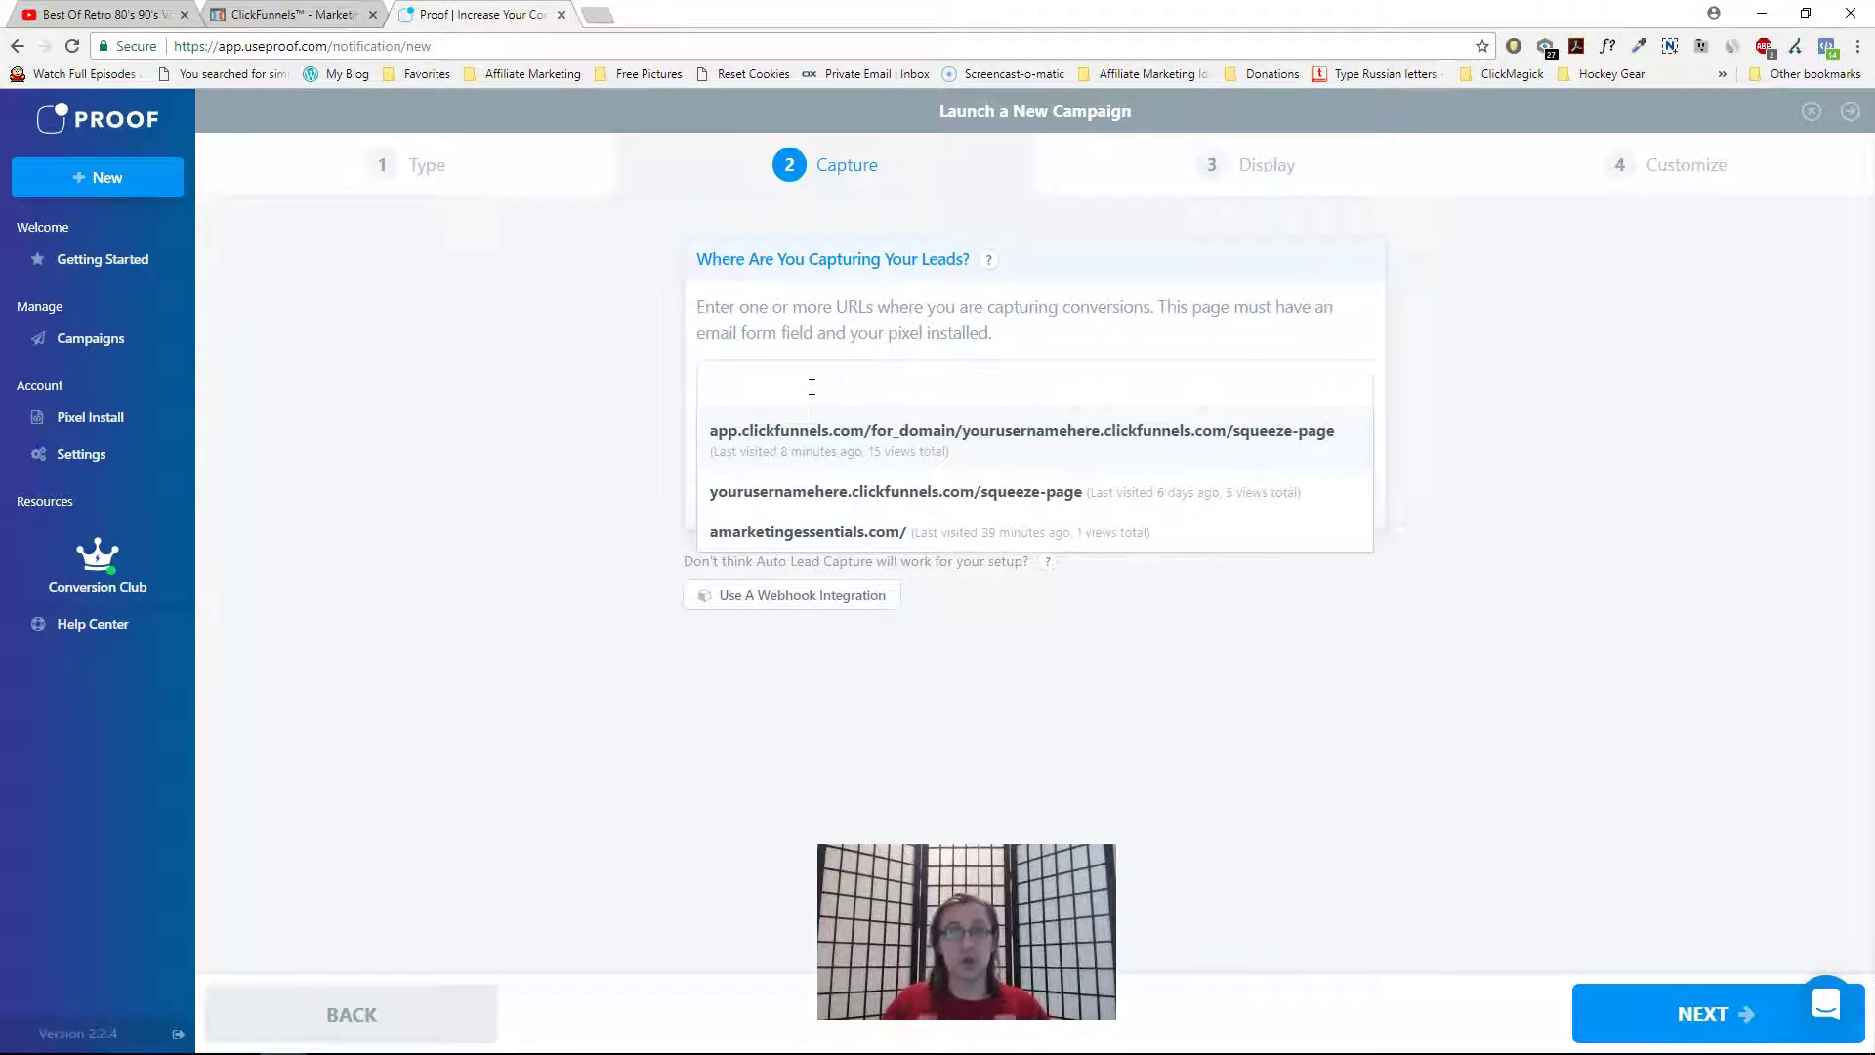
Step: In ClickFunnels, select the Luminos Squeeze Page URL, opening and closing the Control page settings
click(293, 14)
click(894, 327)
click(902, 325)
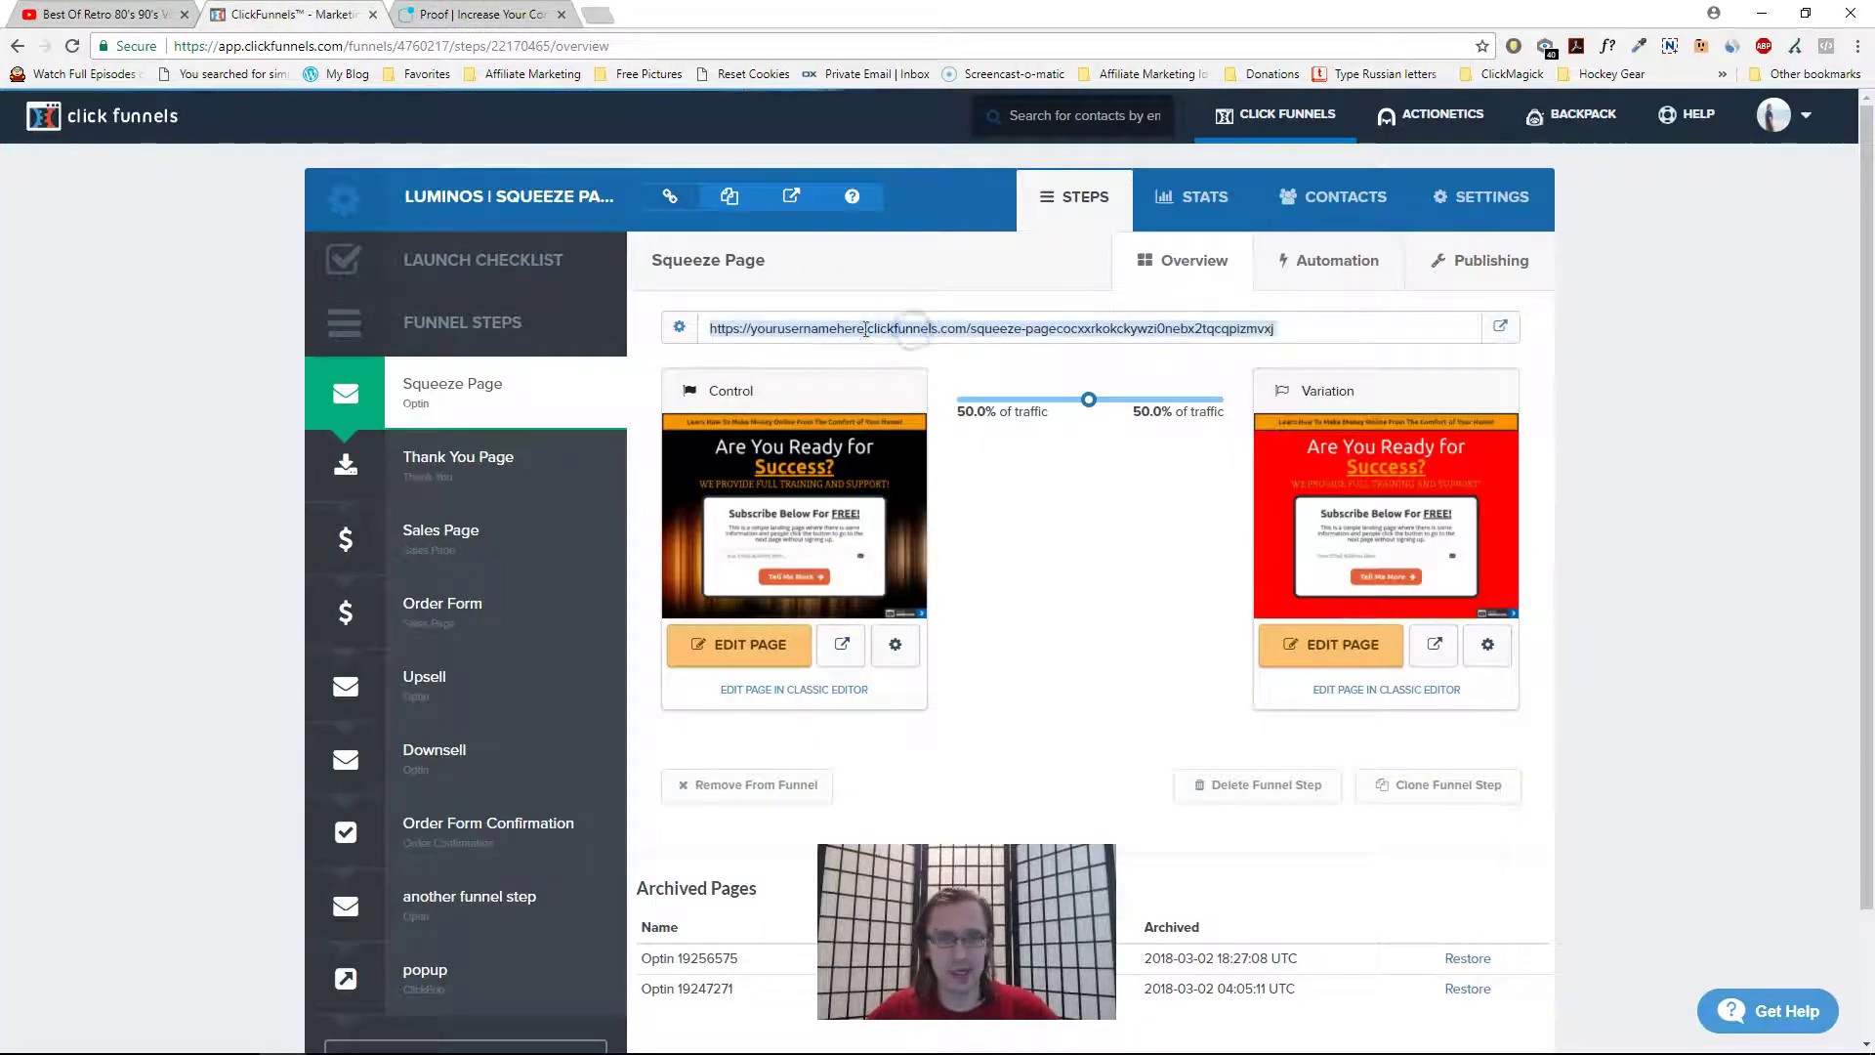
click(895, 644)
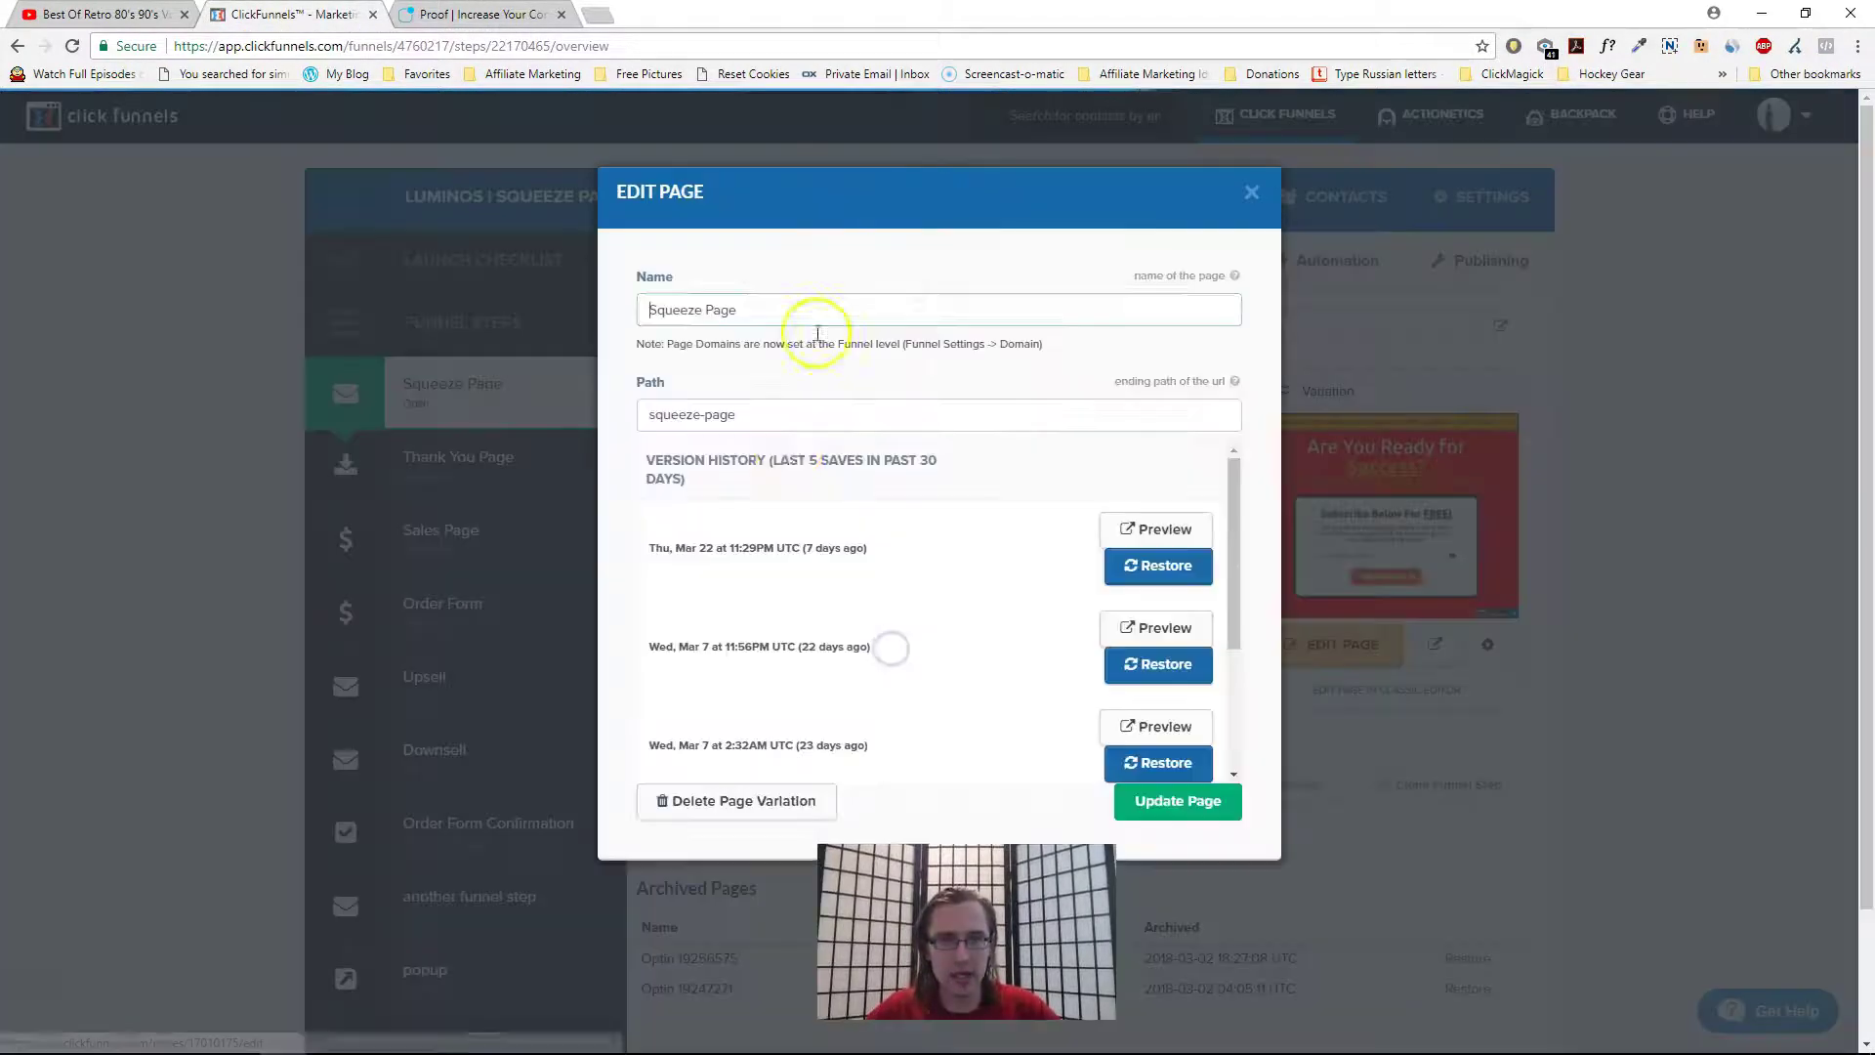
click(1251, 192)
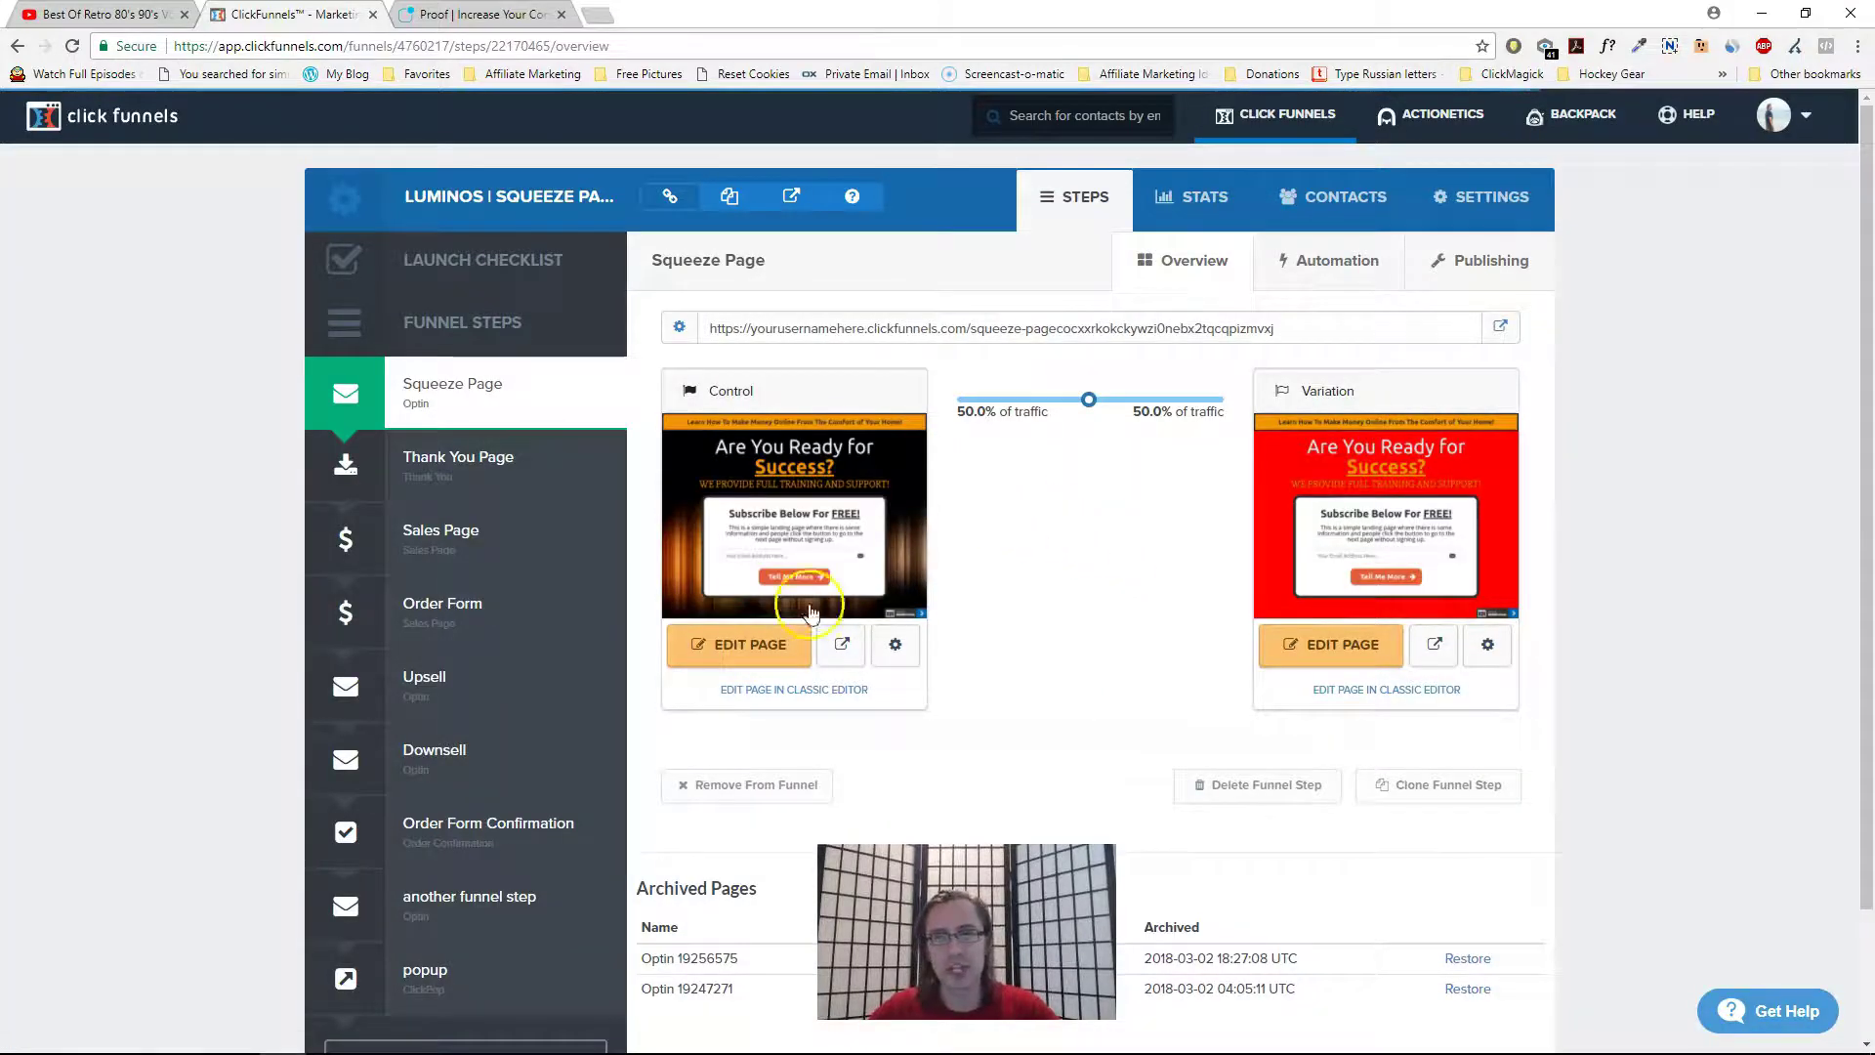
Step: Paste the ClickFunnels squeeze page URL into Proof's Capture field and add it as a capture page
click(849, 326)
key(ctrl+c)
key(ctrl+Tab)
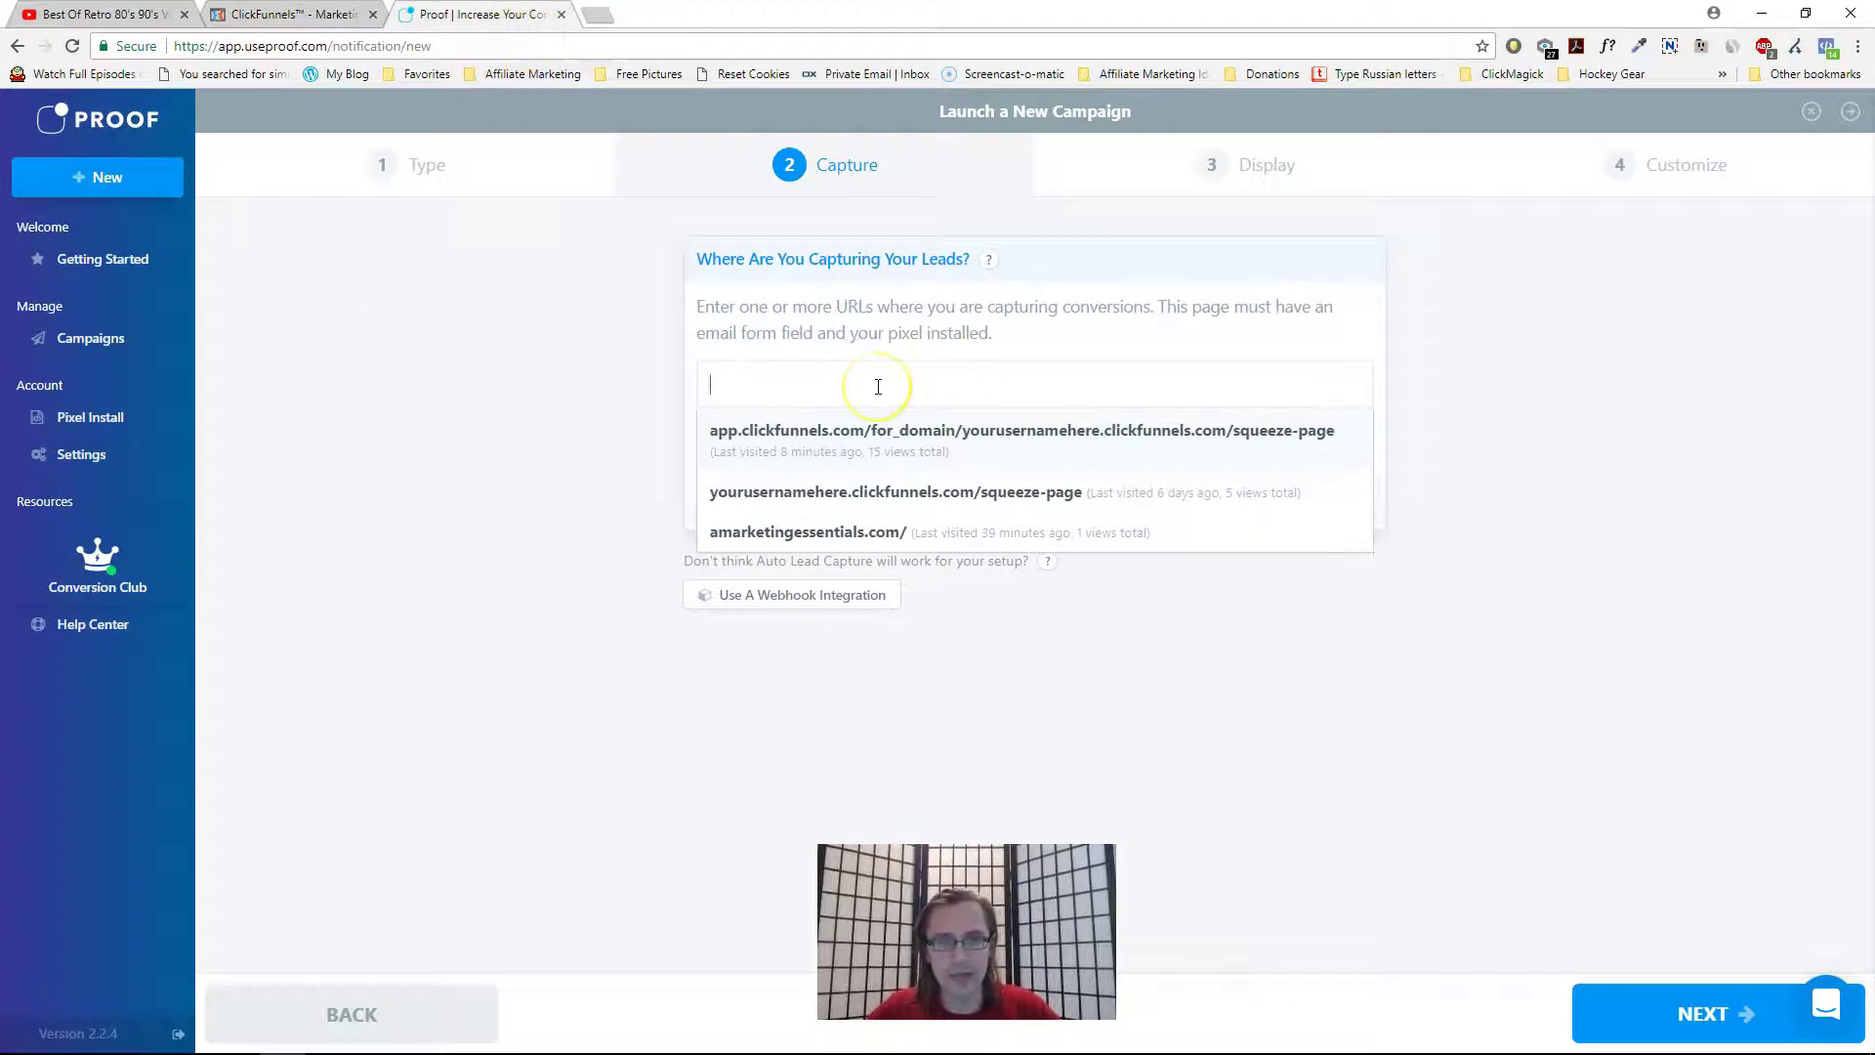
key(ctrl+v)
click(504, 512)
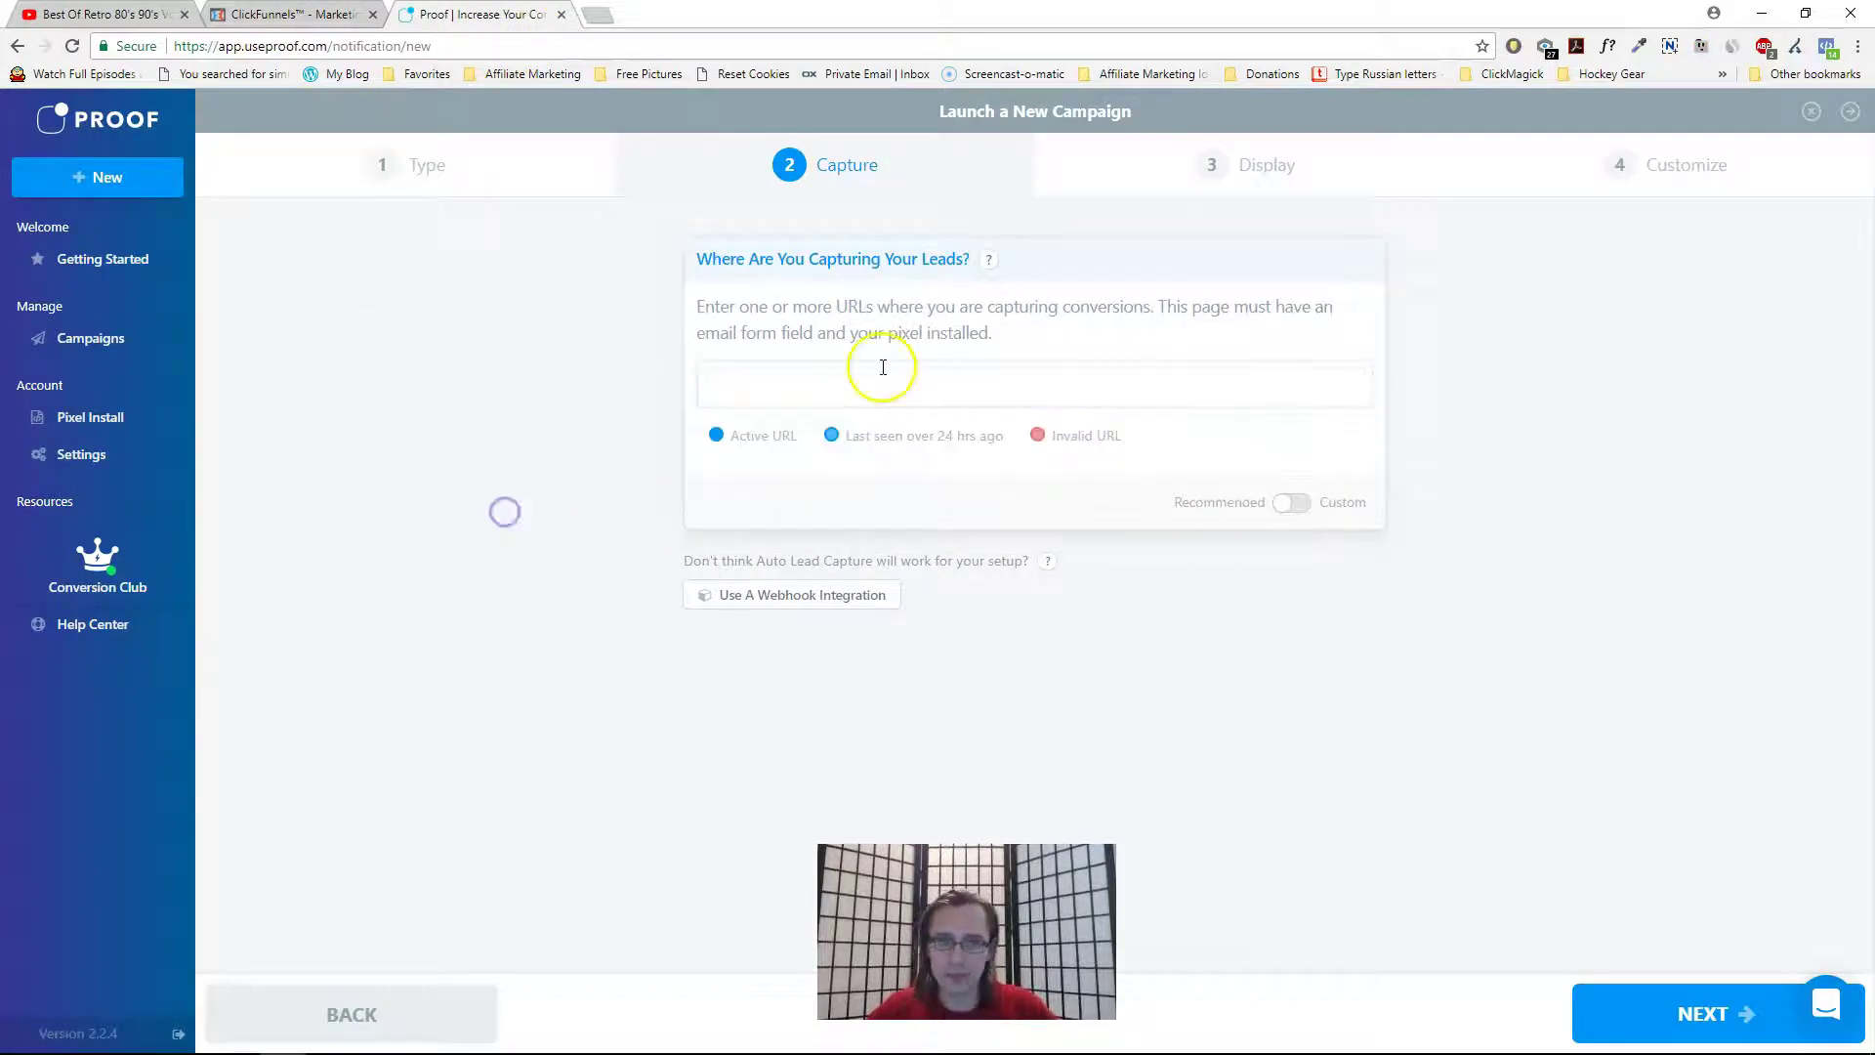
click(835, 377)
key(ctrl+v)
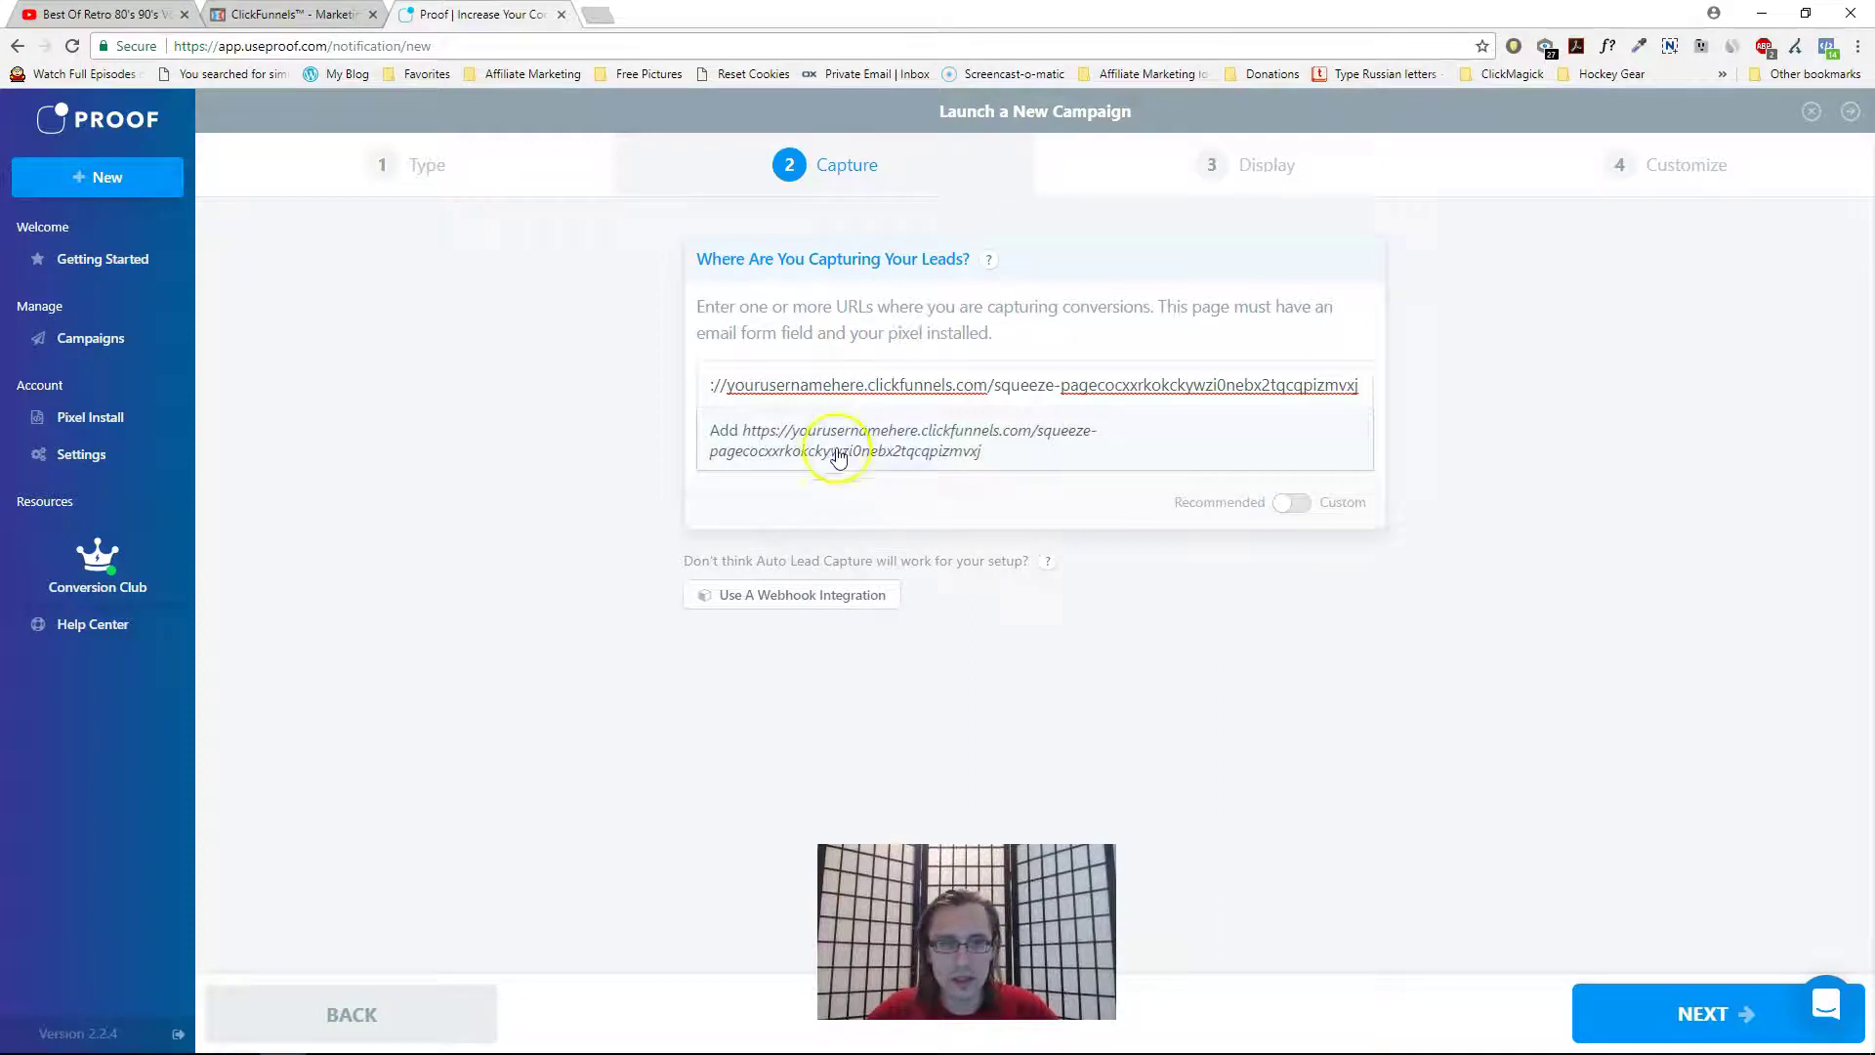
click(837, 456)
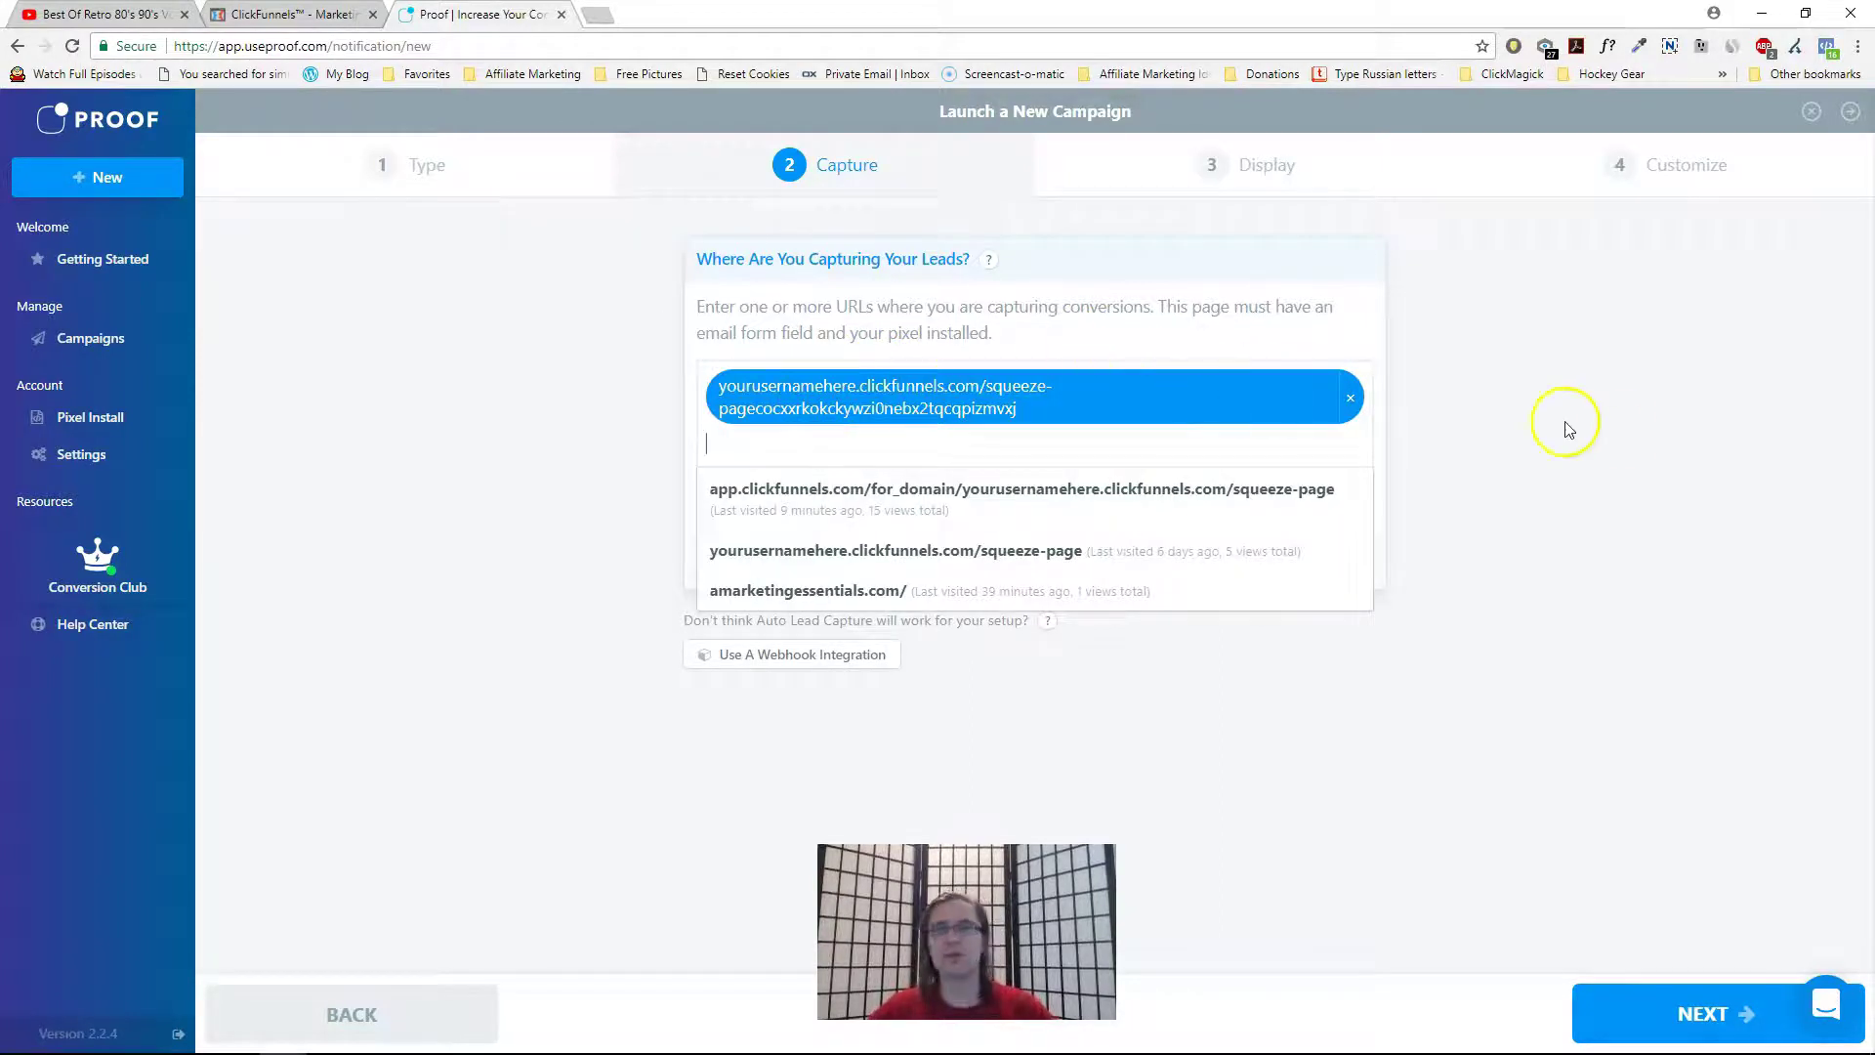
click(1475, 417)
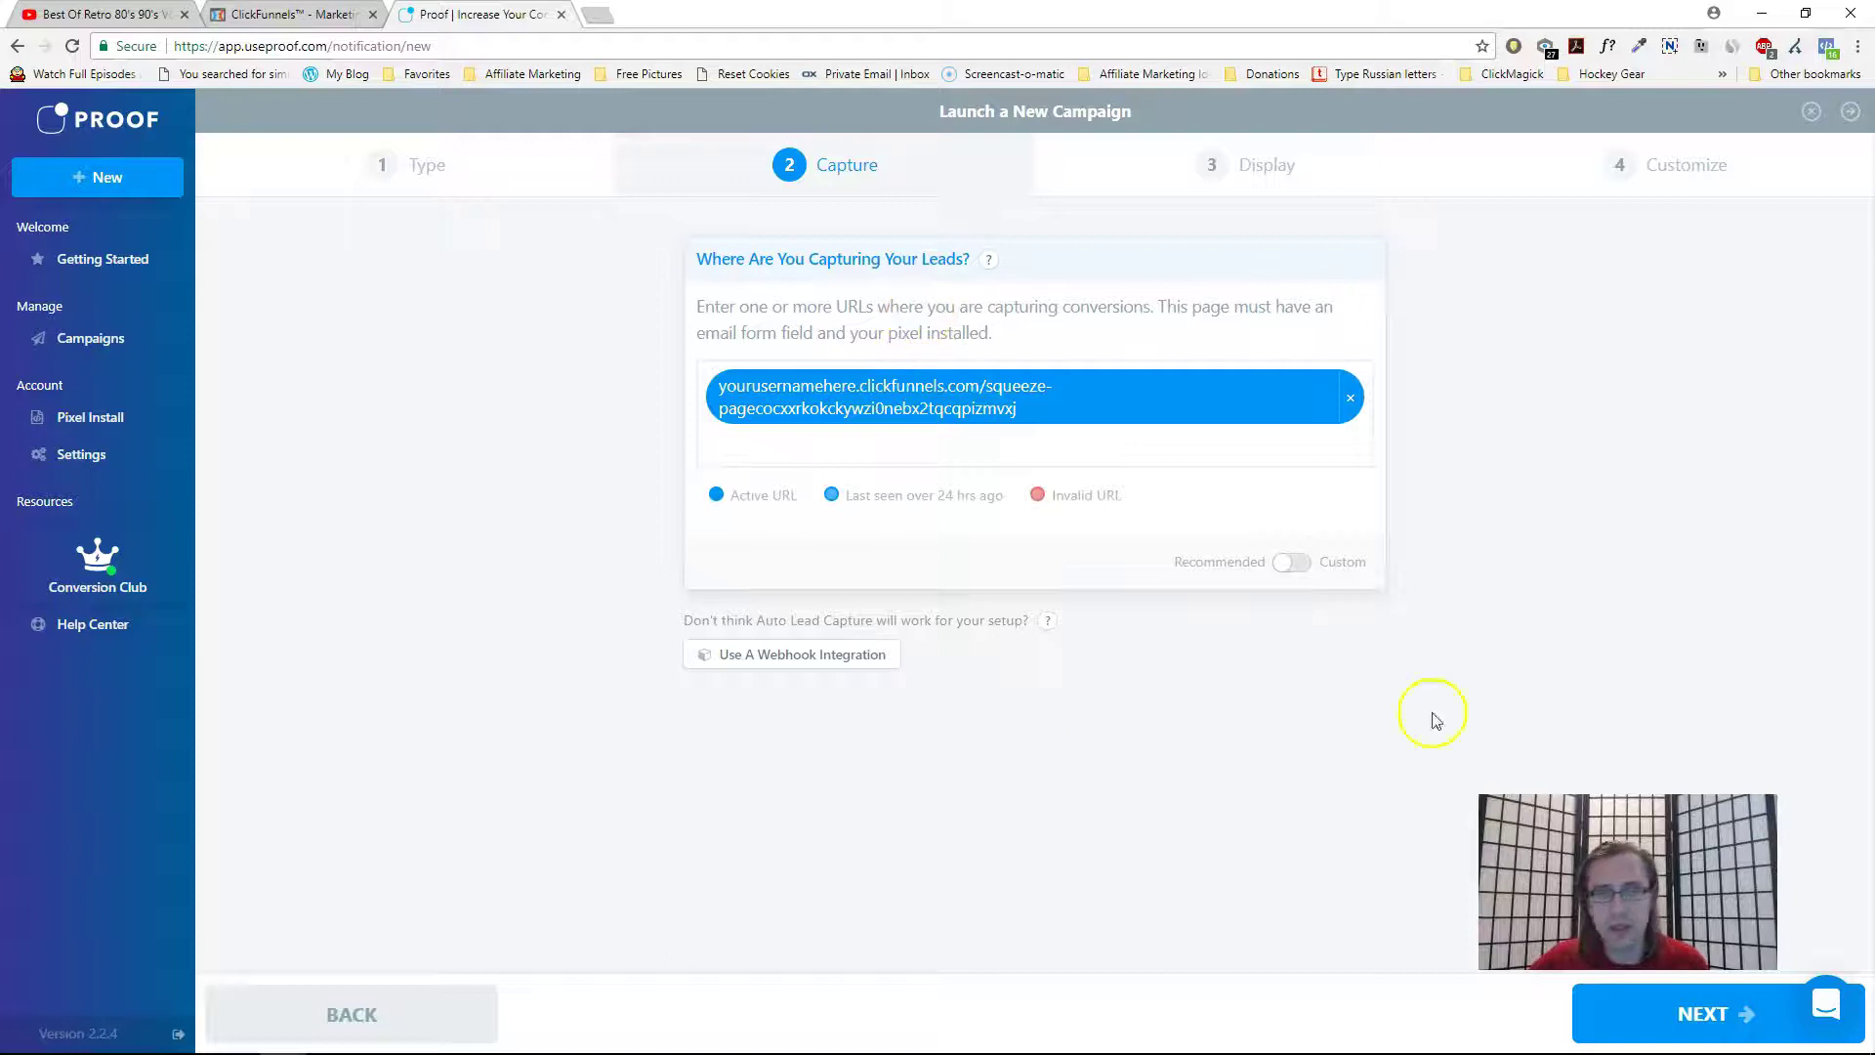
click(1700, 1018)
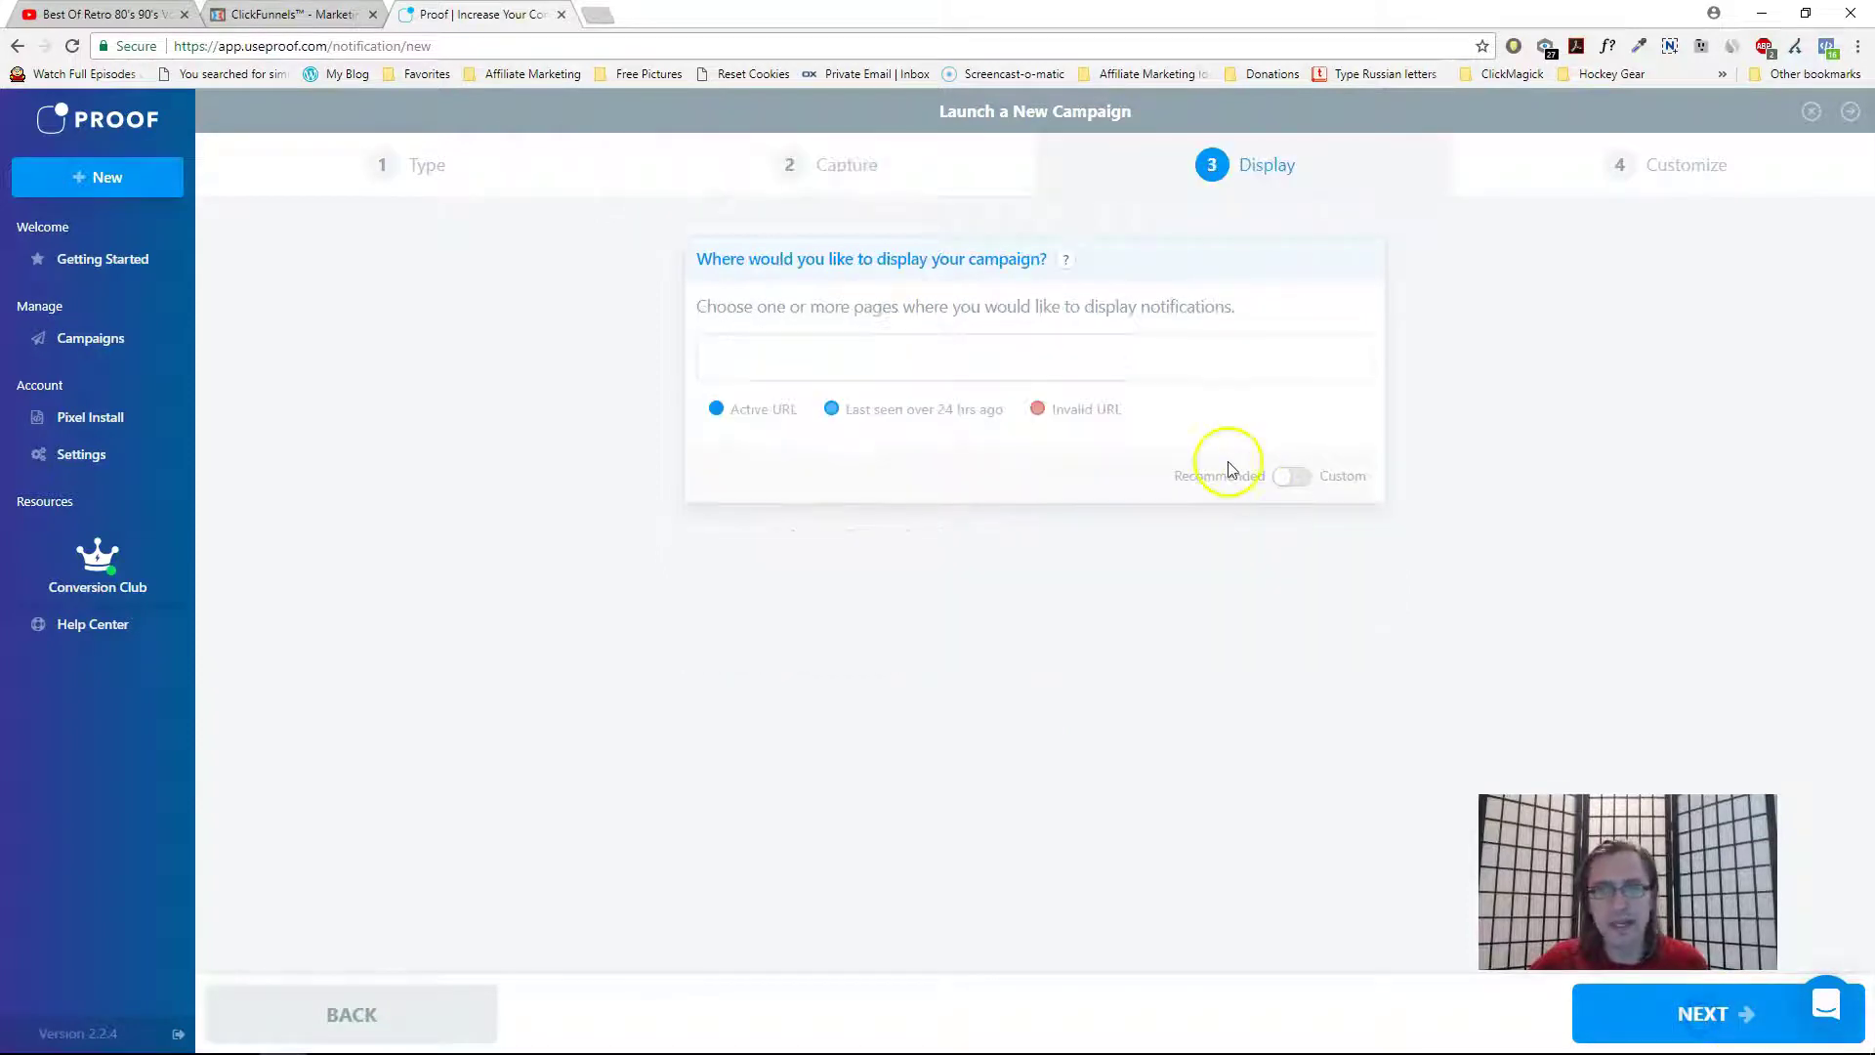
click(1589, 175)
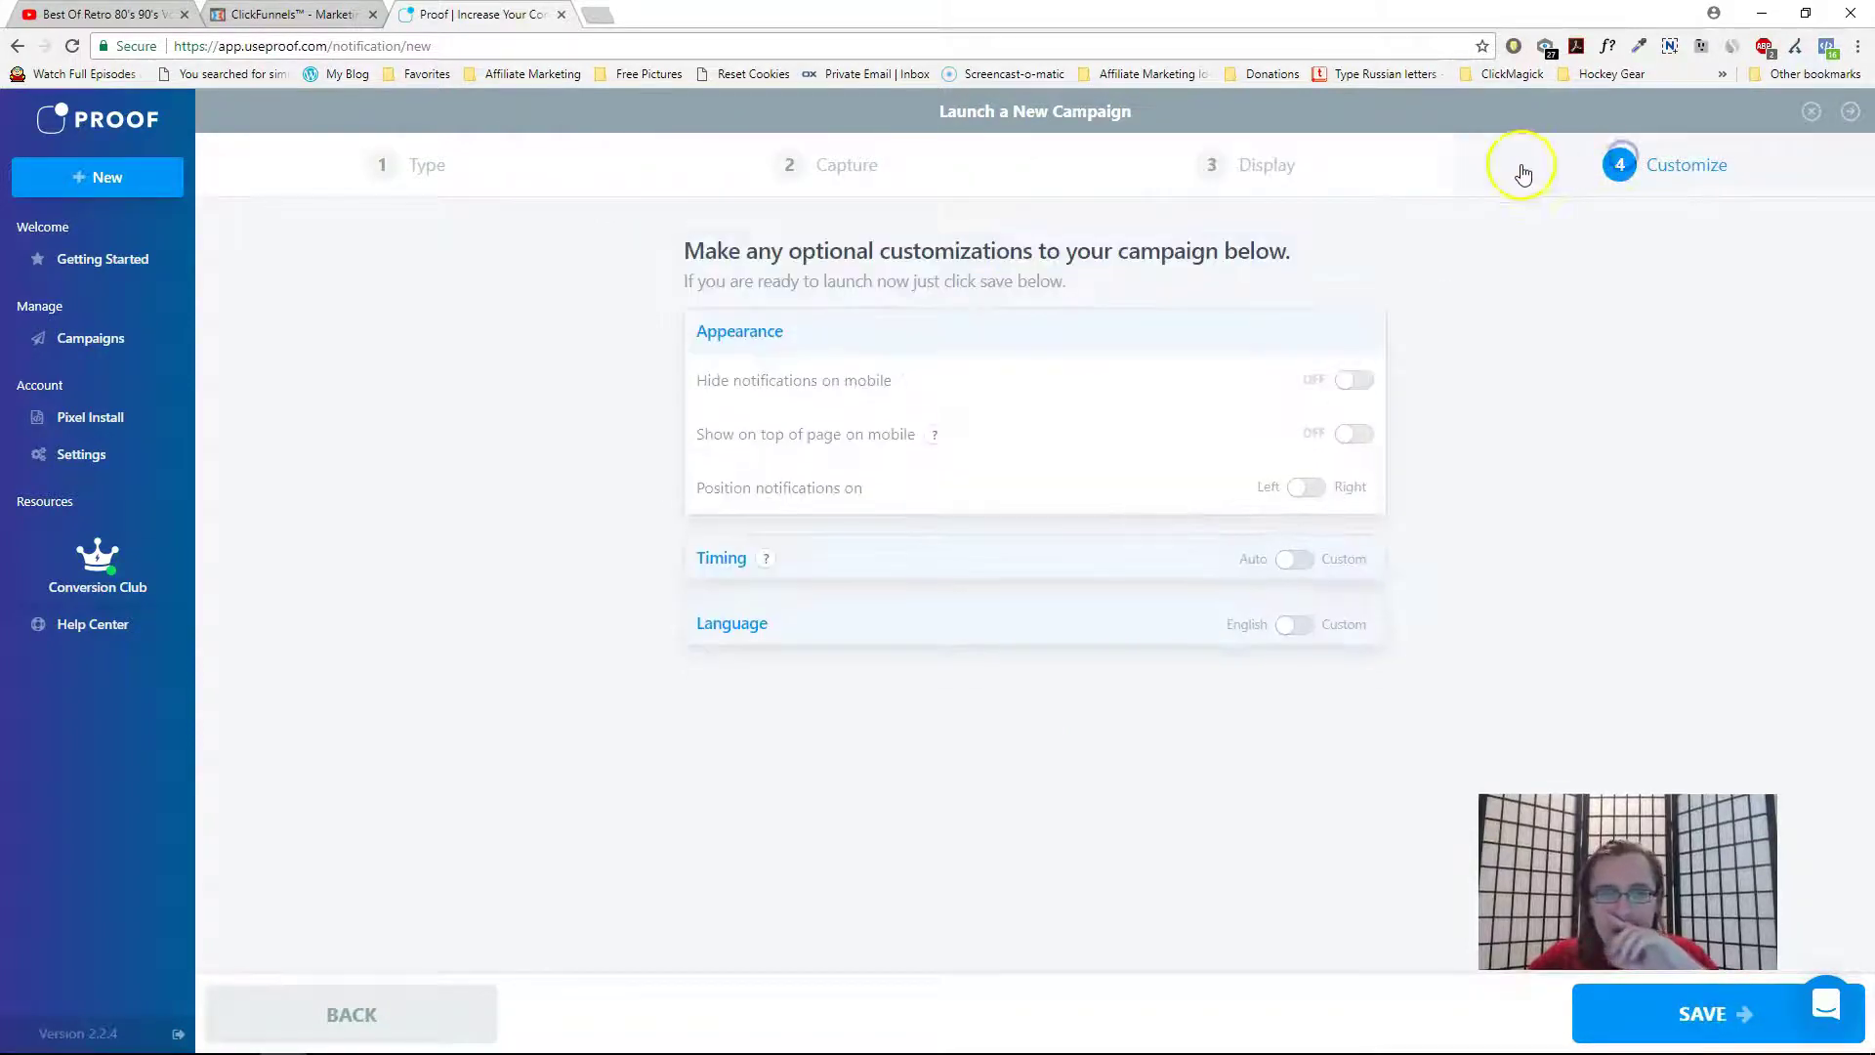
click(1374, 163)
click(950, 173)
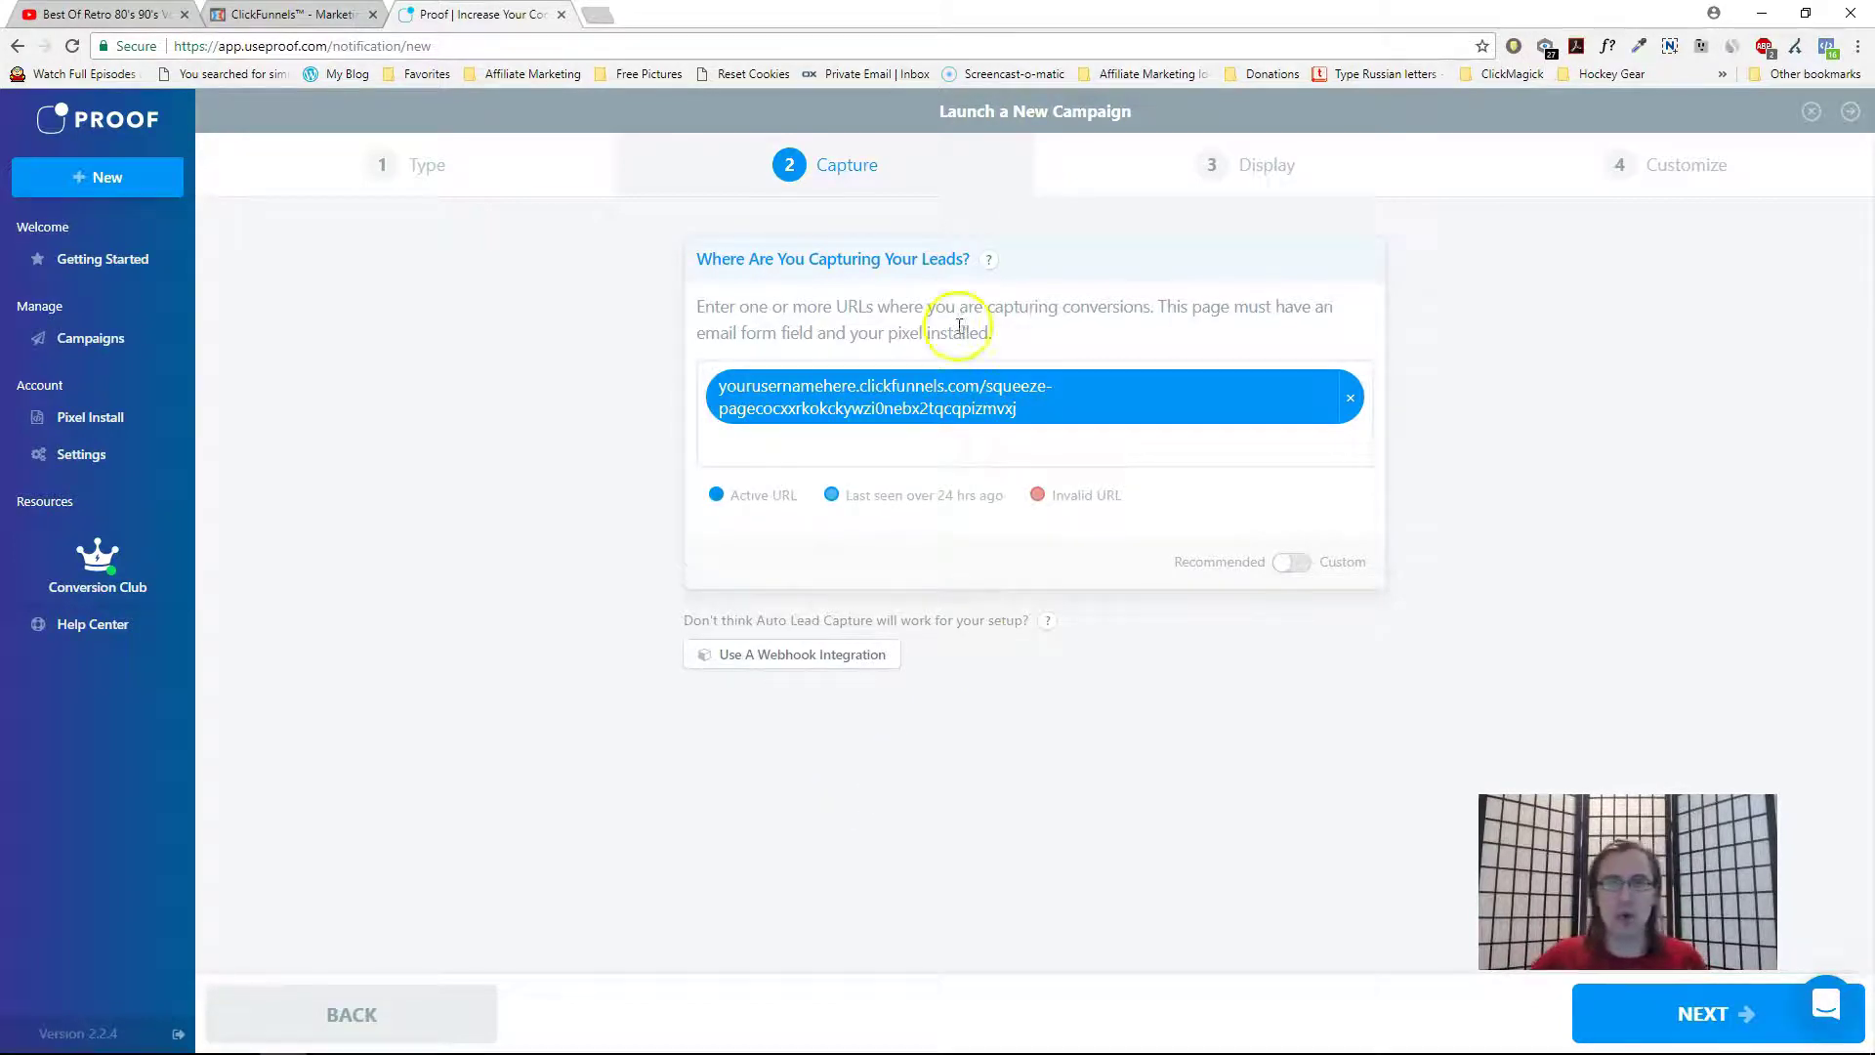
Step: Highlight and then deselect the Capture step's requirements paragraph
triple_click(903, 311)
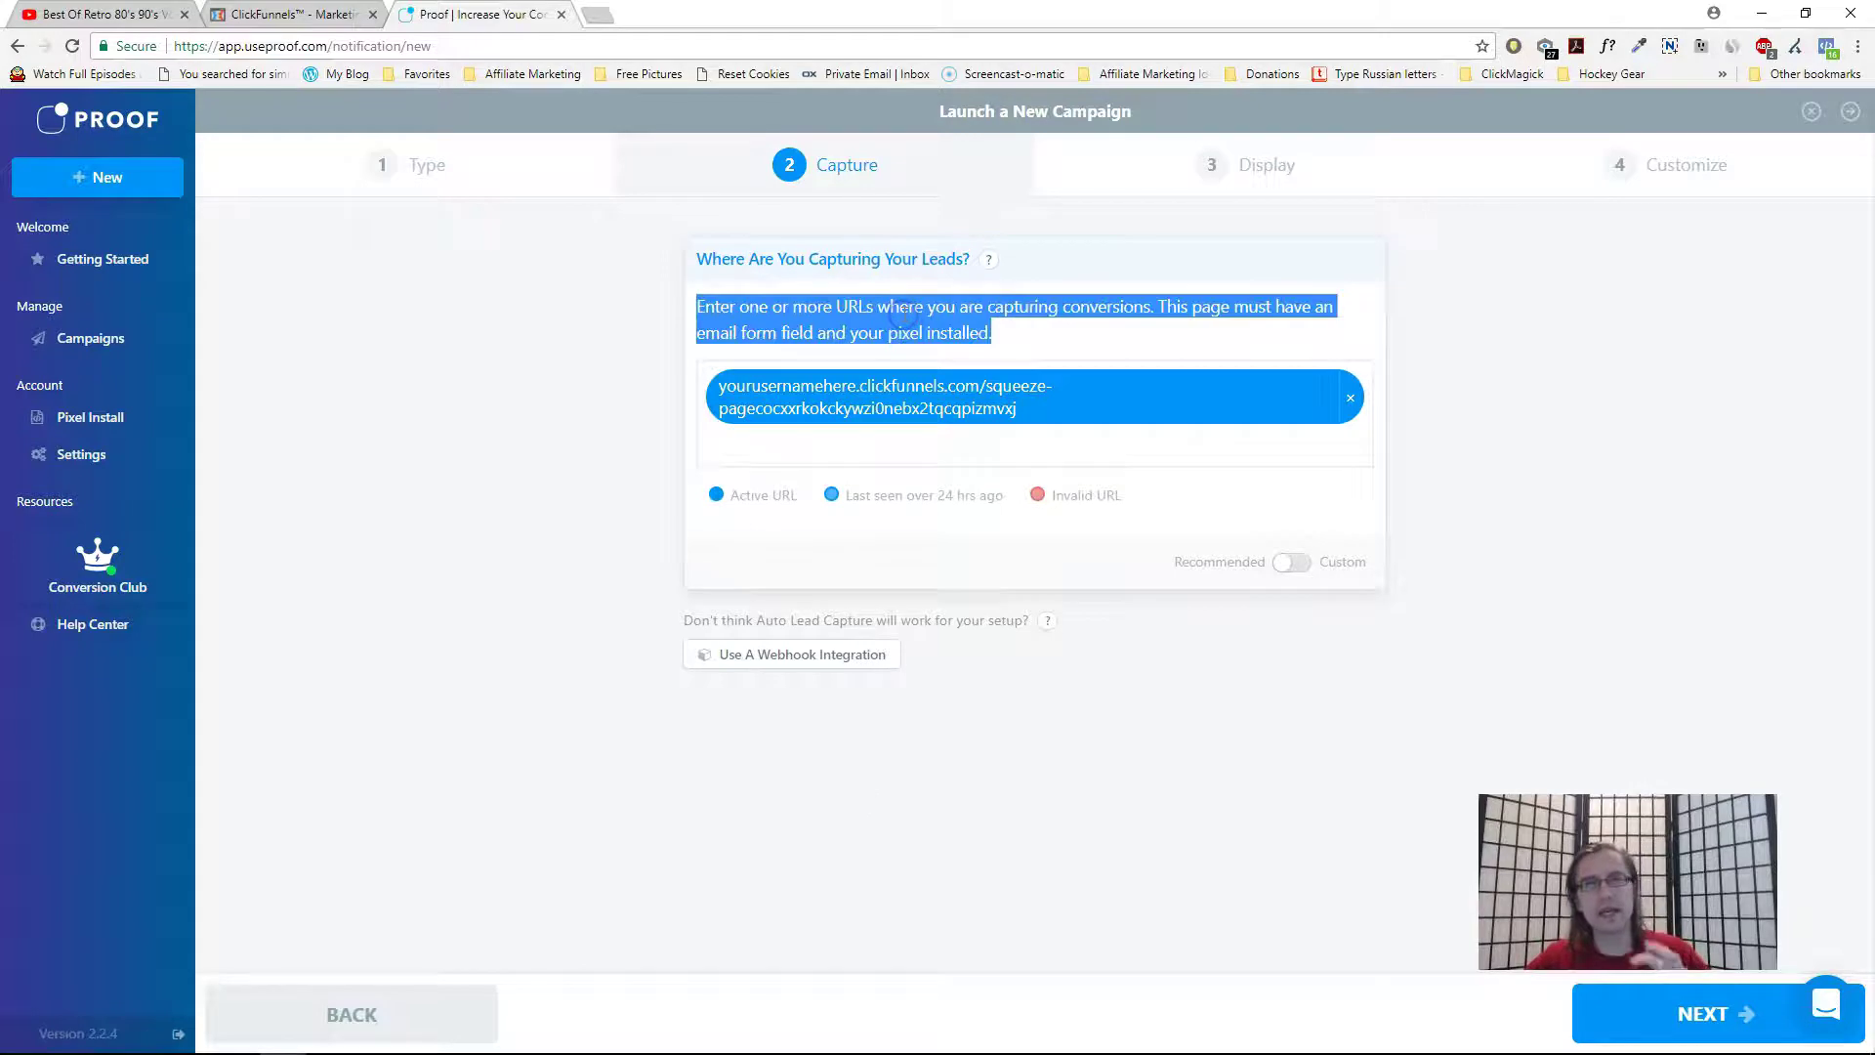
click(720, 305)
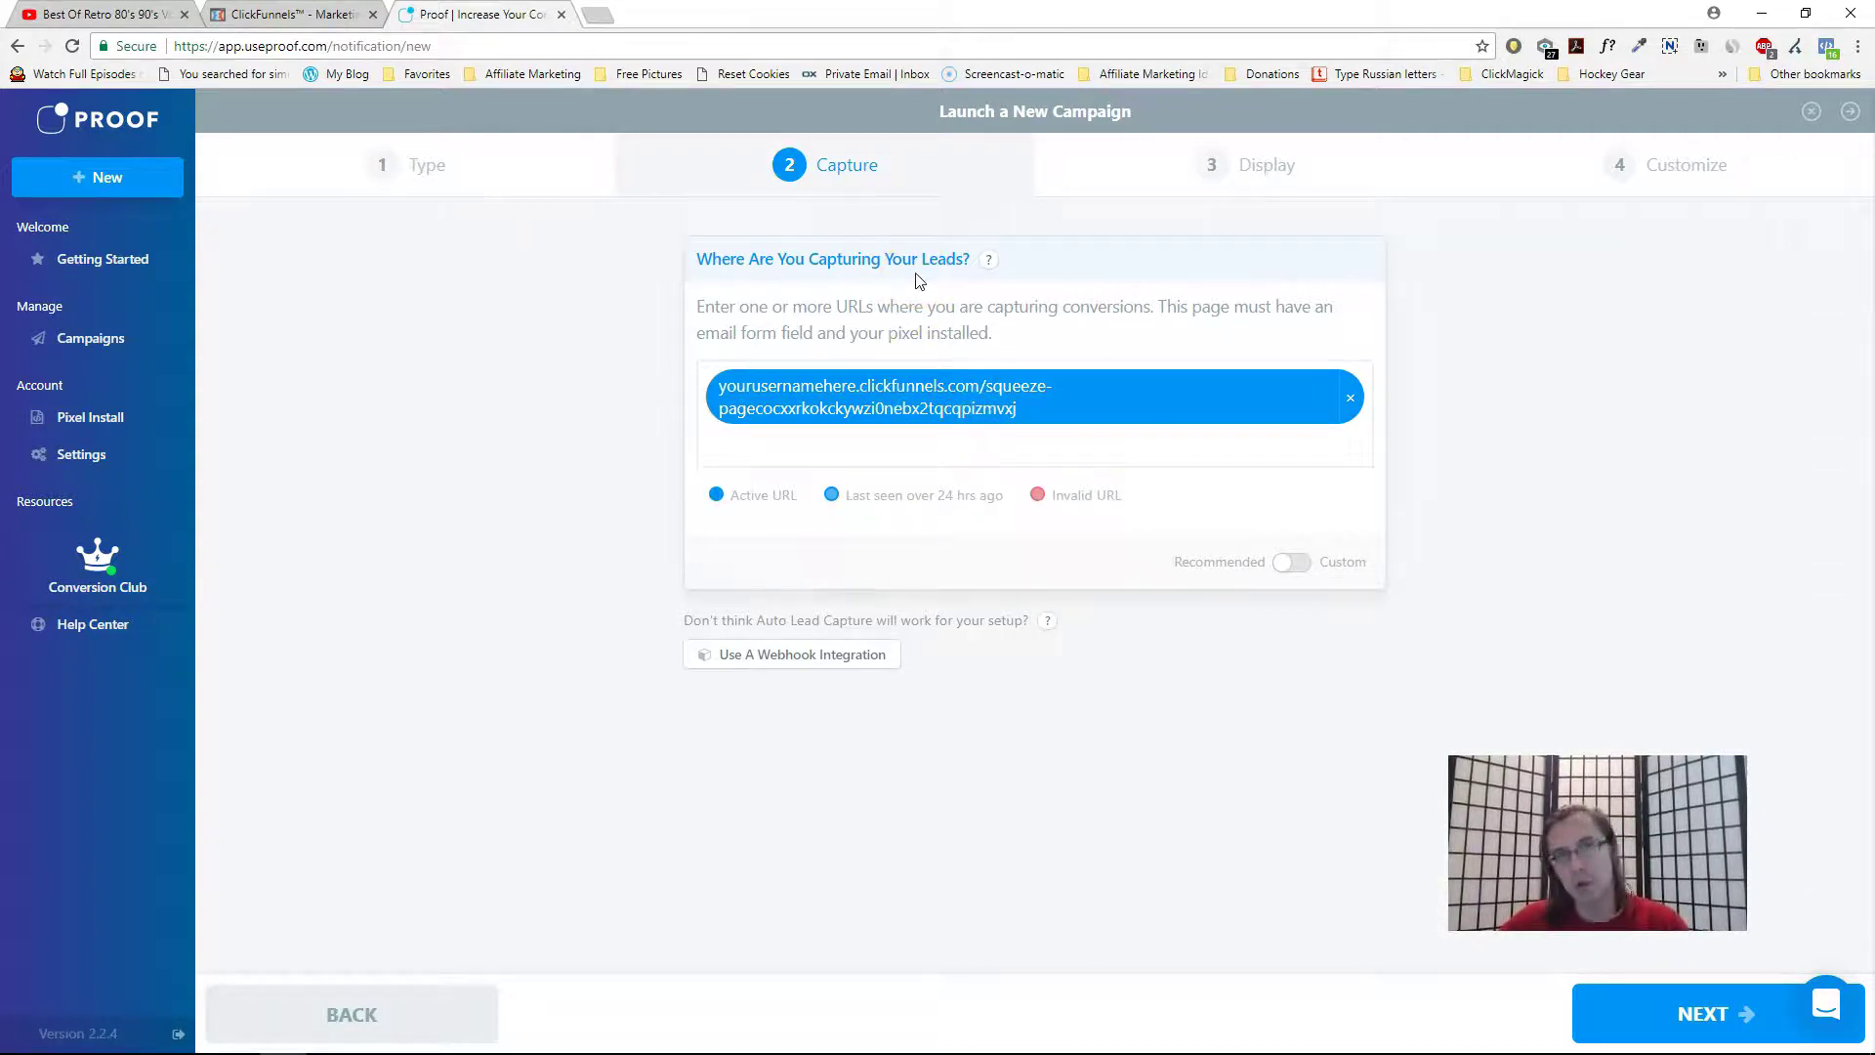
Step: Go to the Display step and add the ClickFunnels squeeze page URL as a display page
click(1699, 1014)
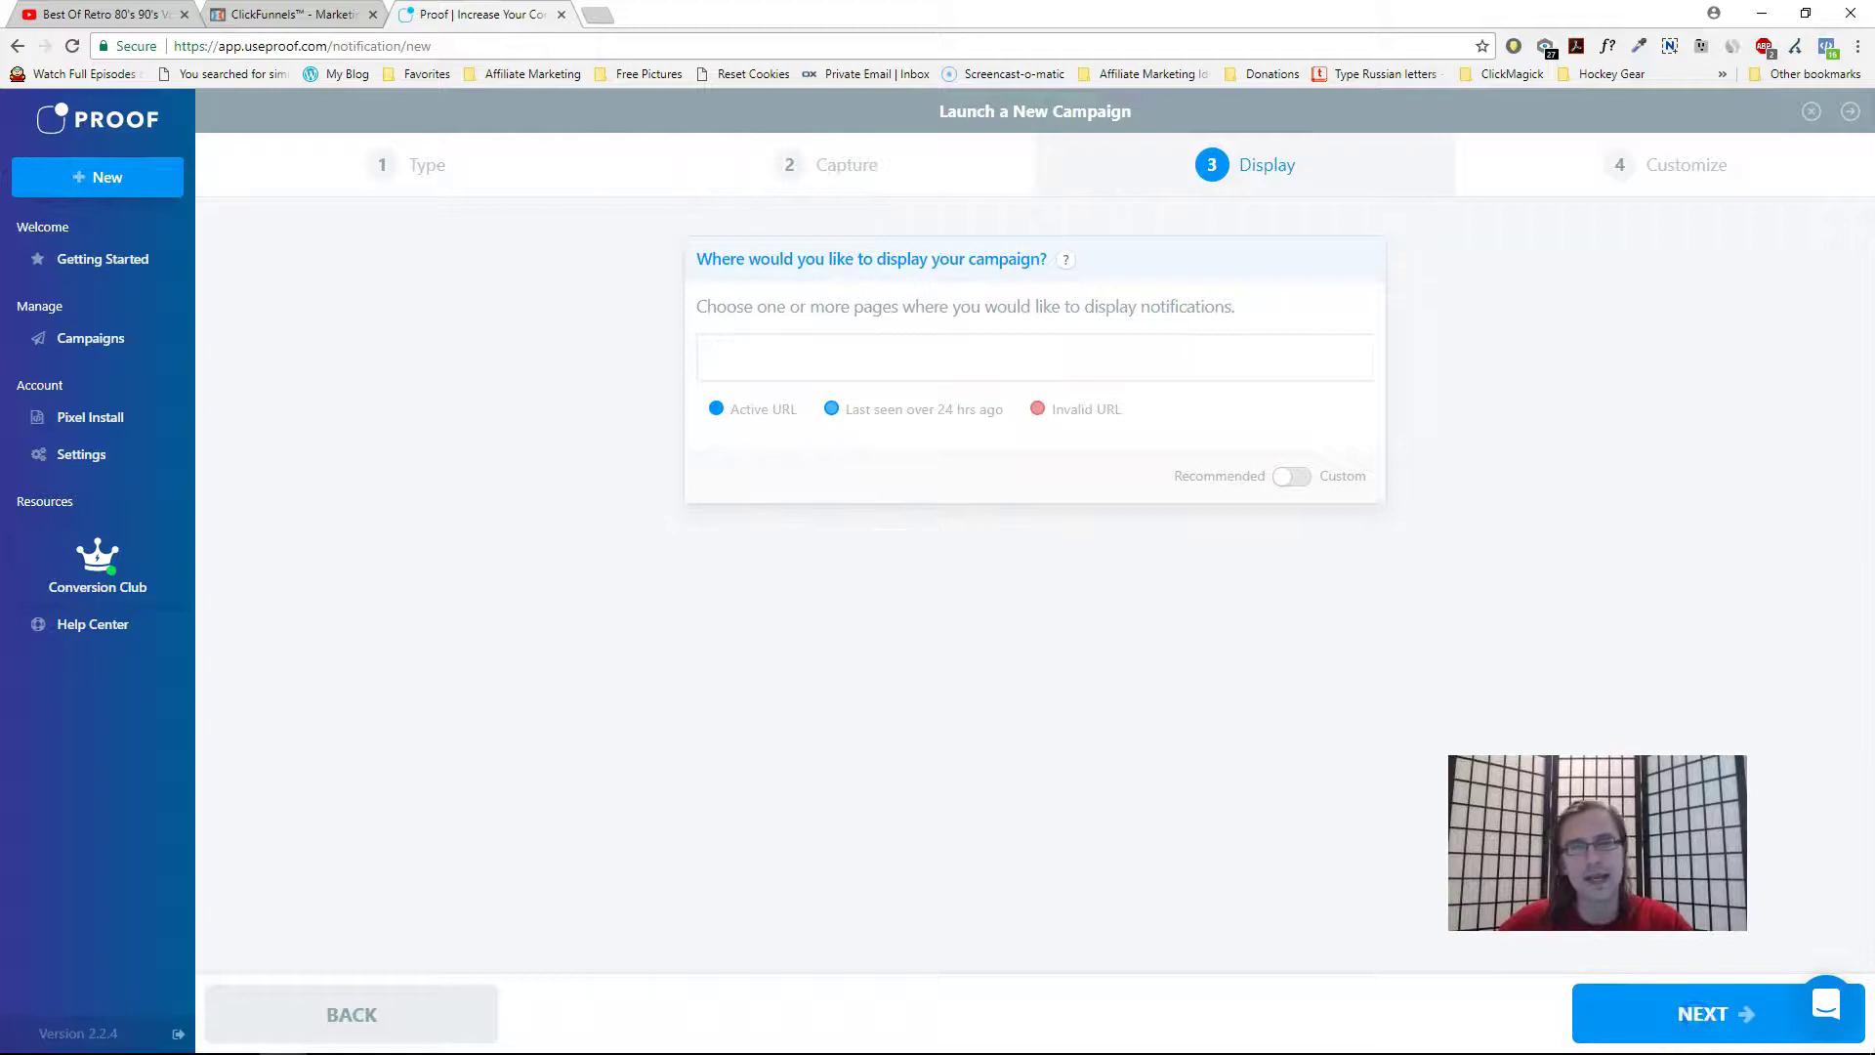
click(840, 356)
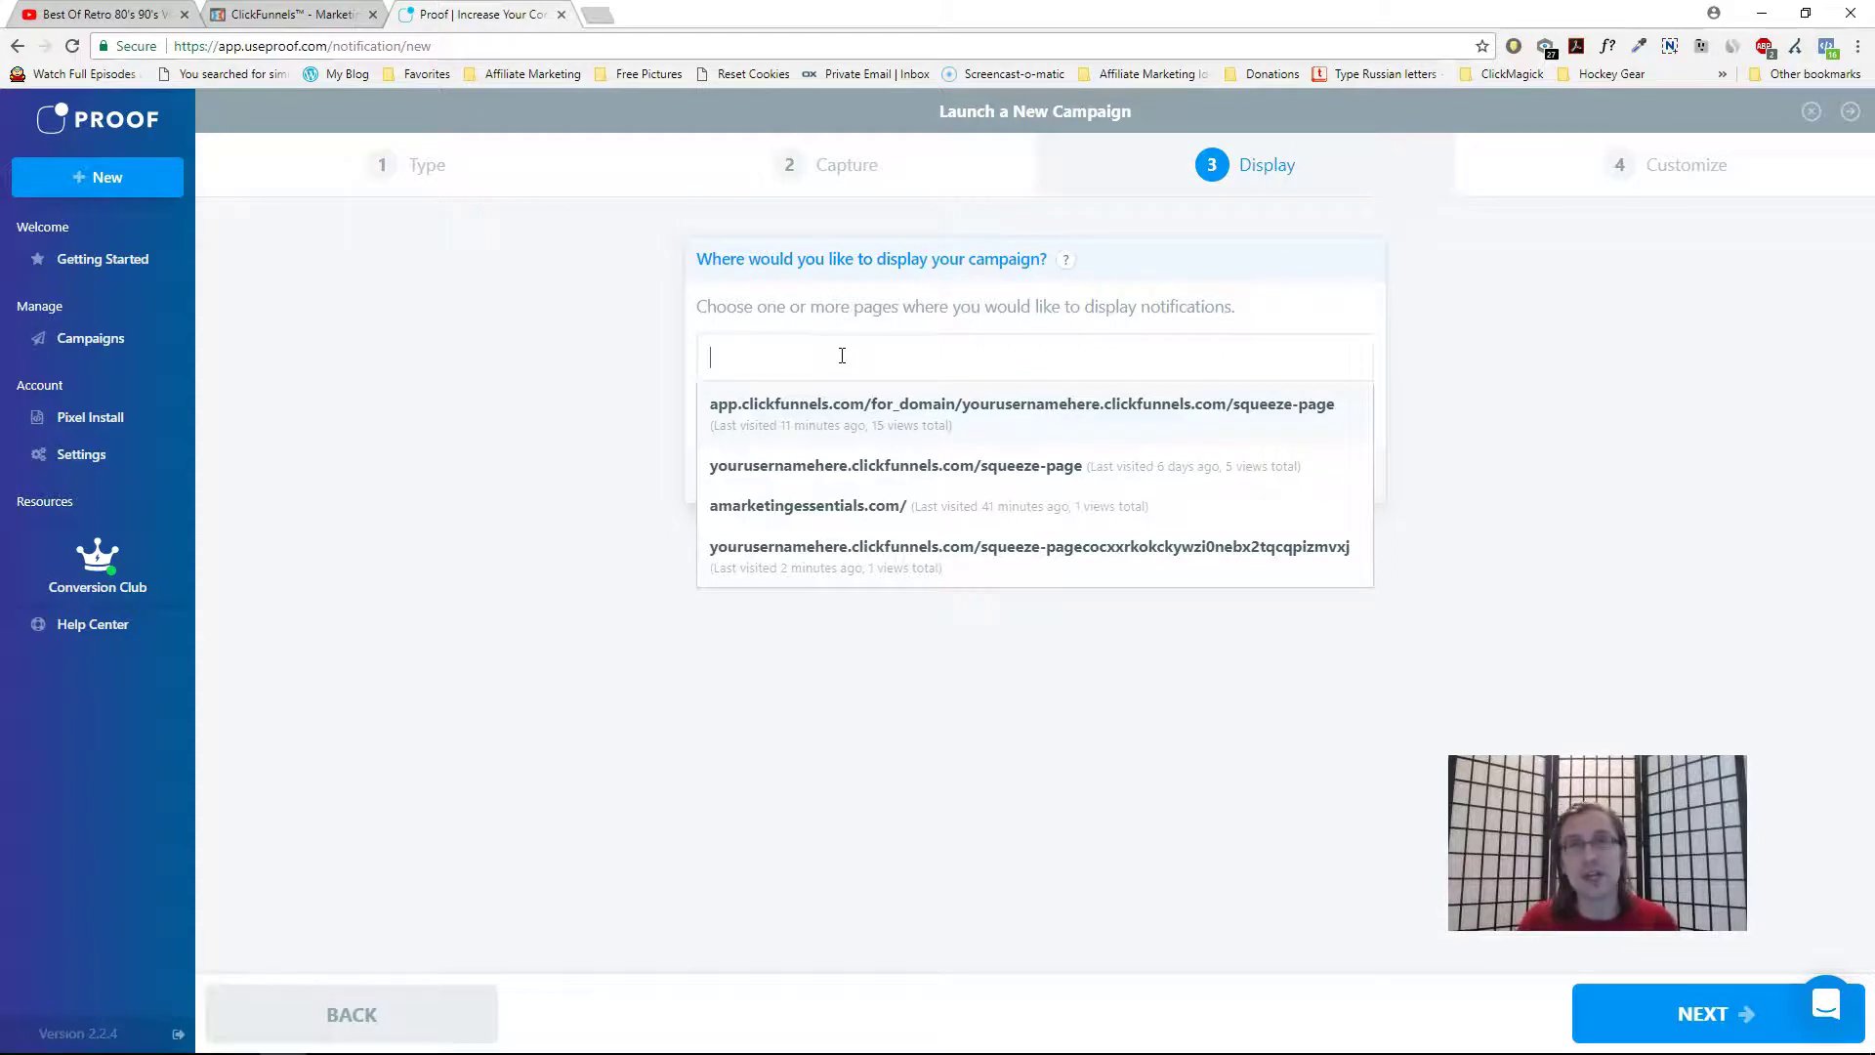
key(ctrl+v)
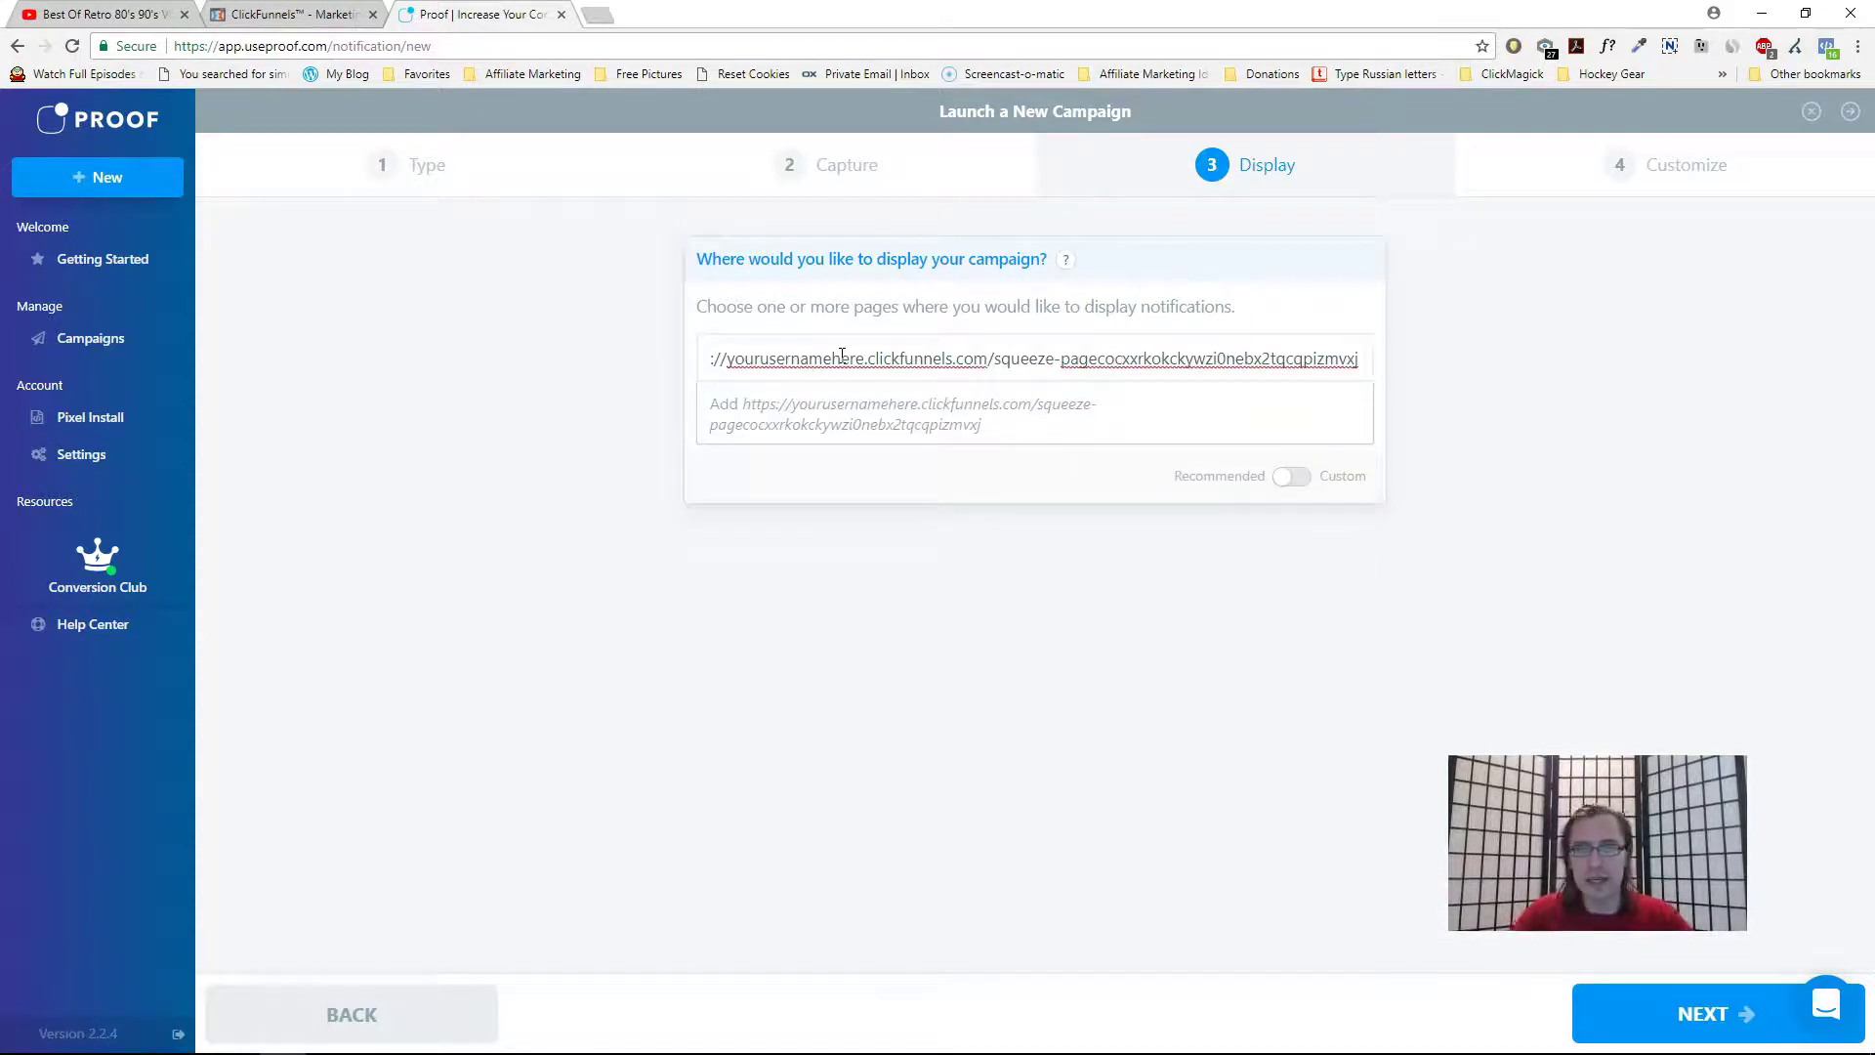
click(956, 438)
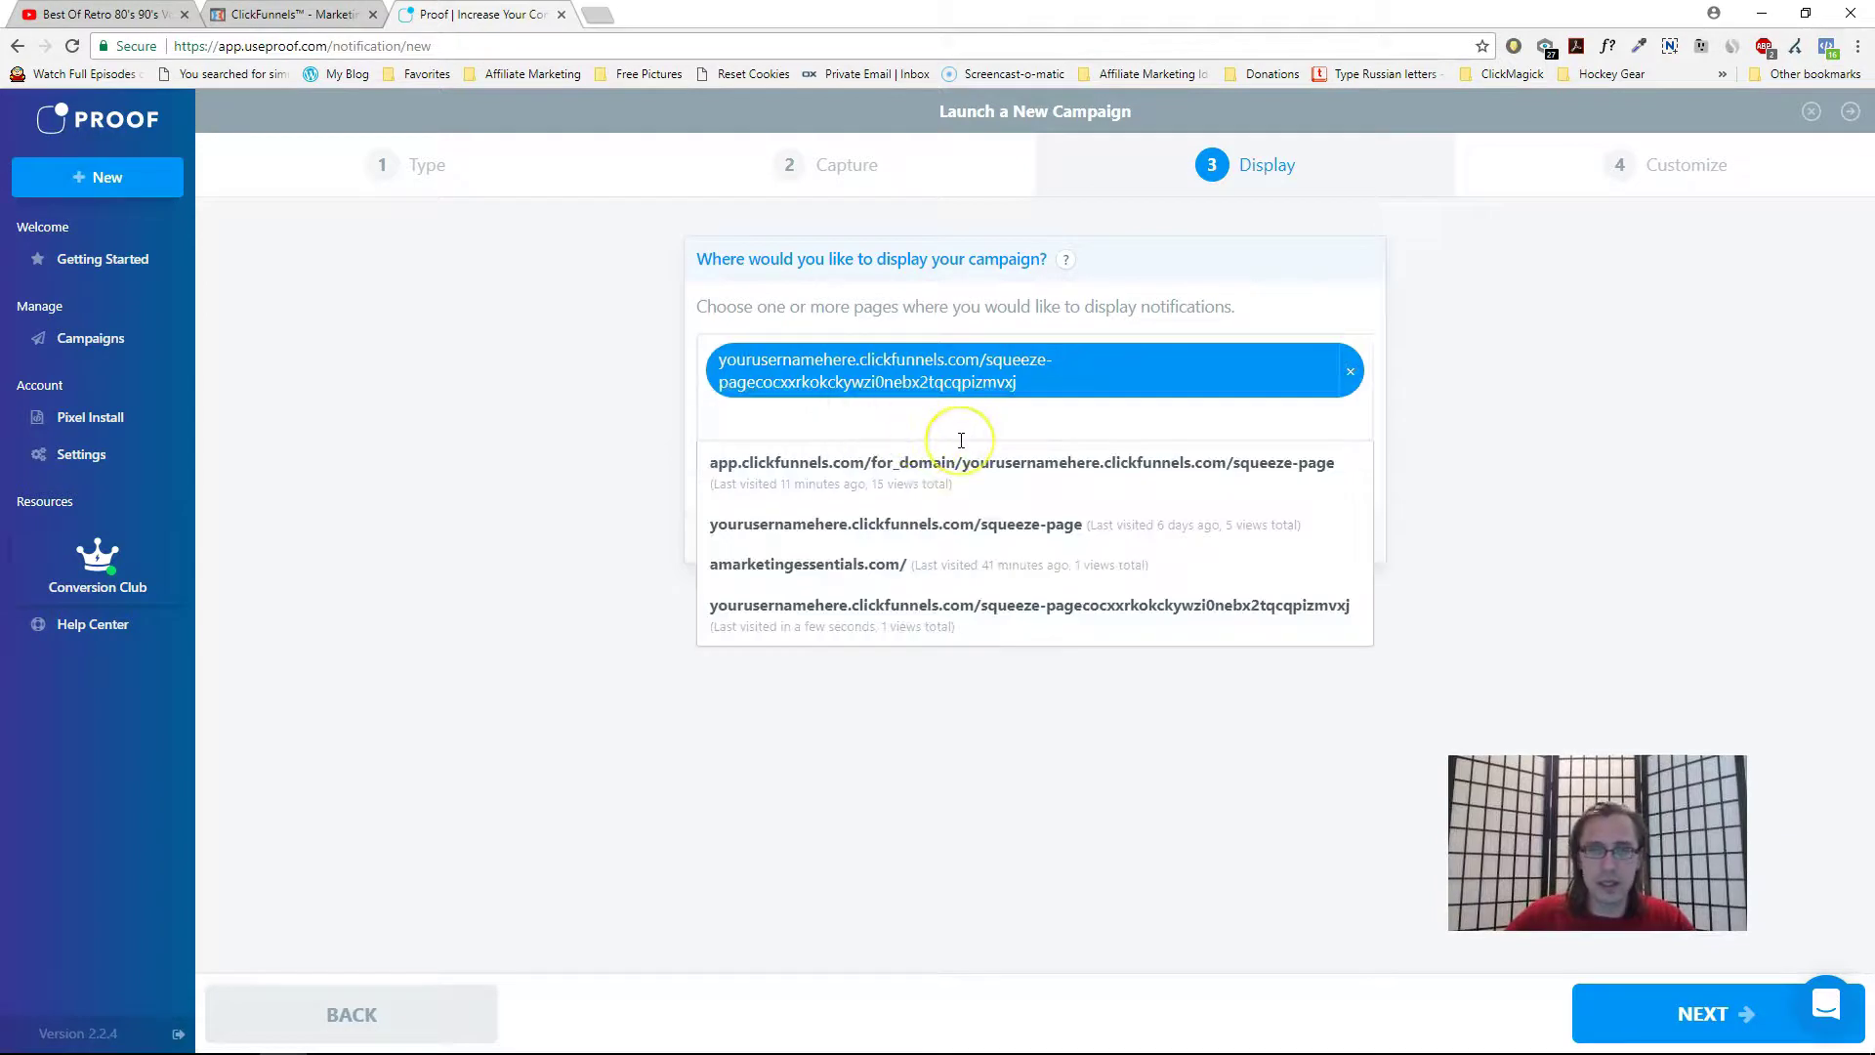
Step: Add amarketingessentials.com/ as a second display page
text(ama)
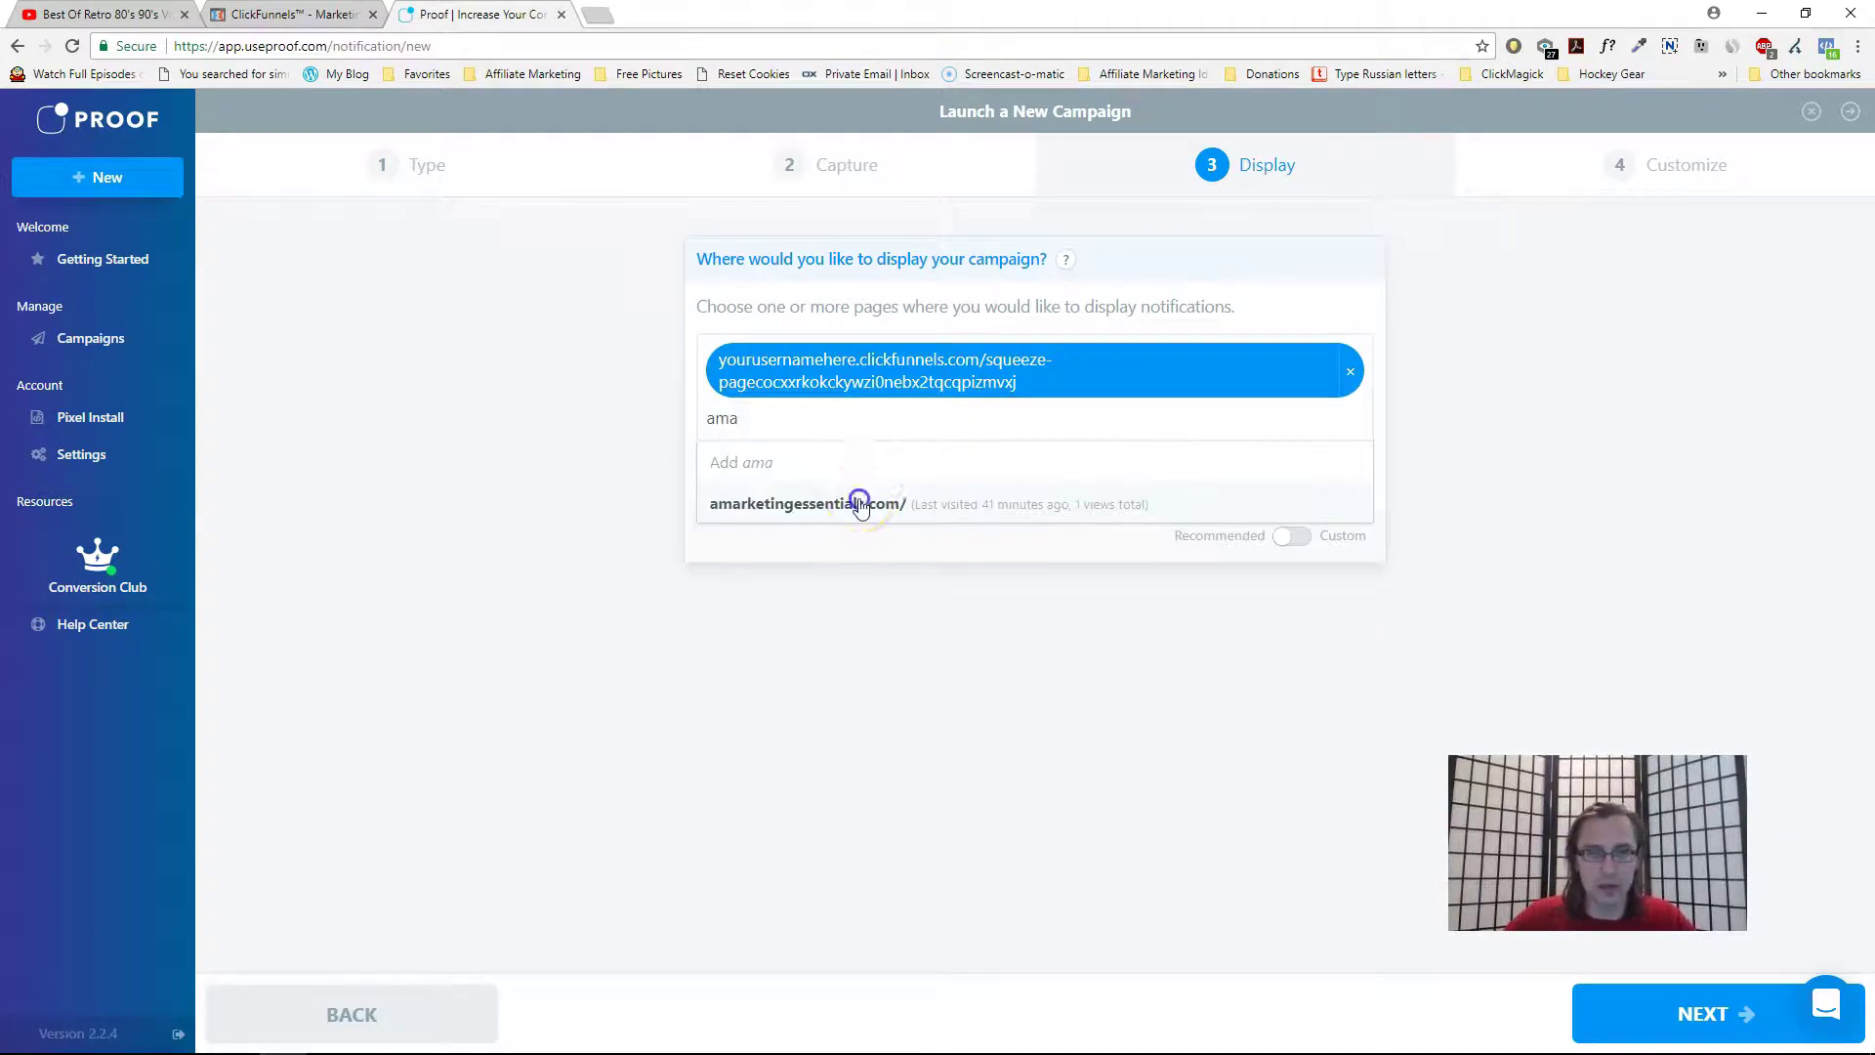
click(858, 503)
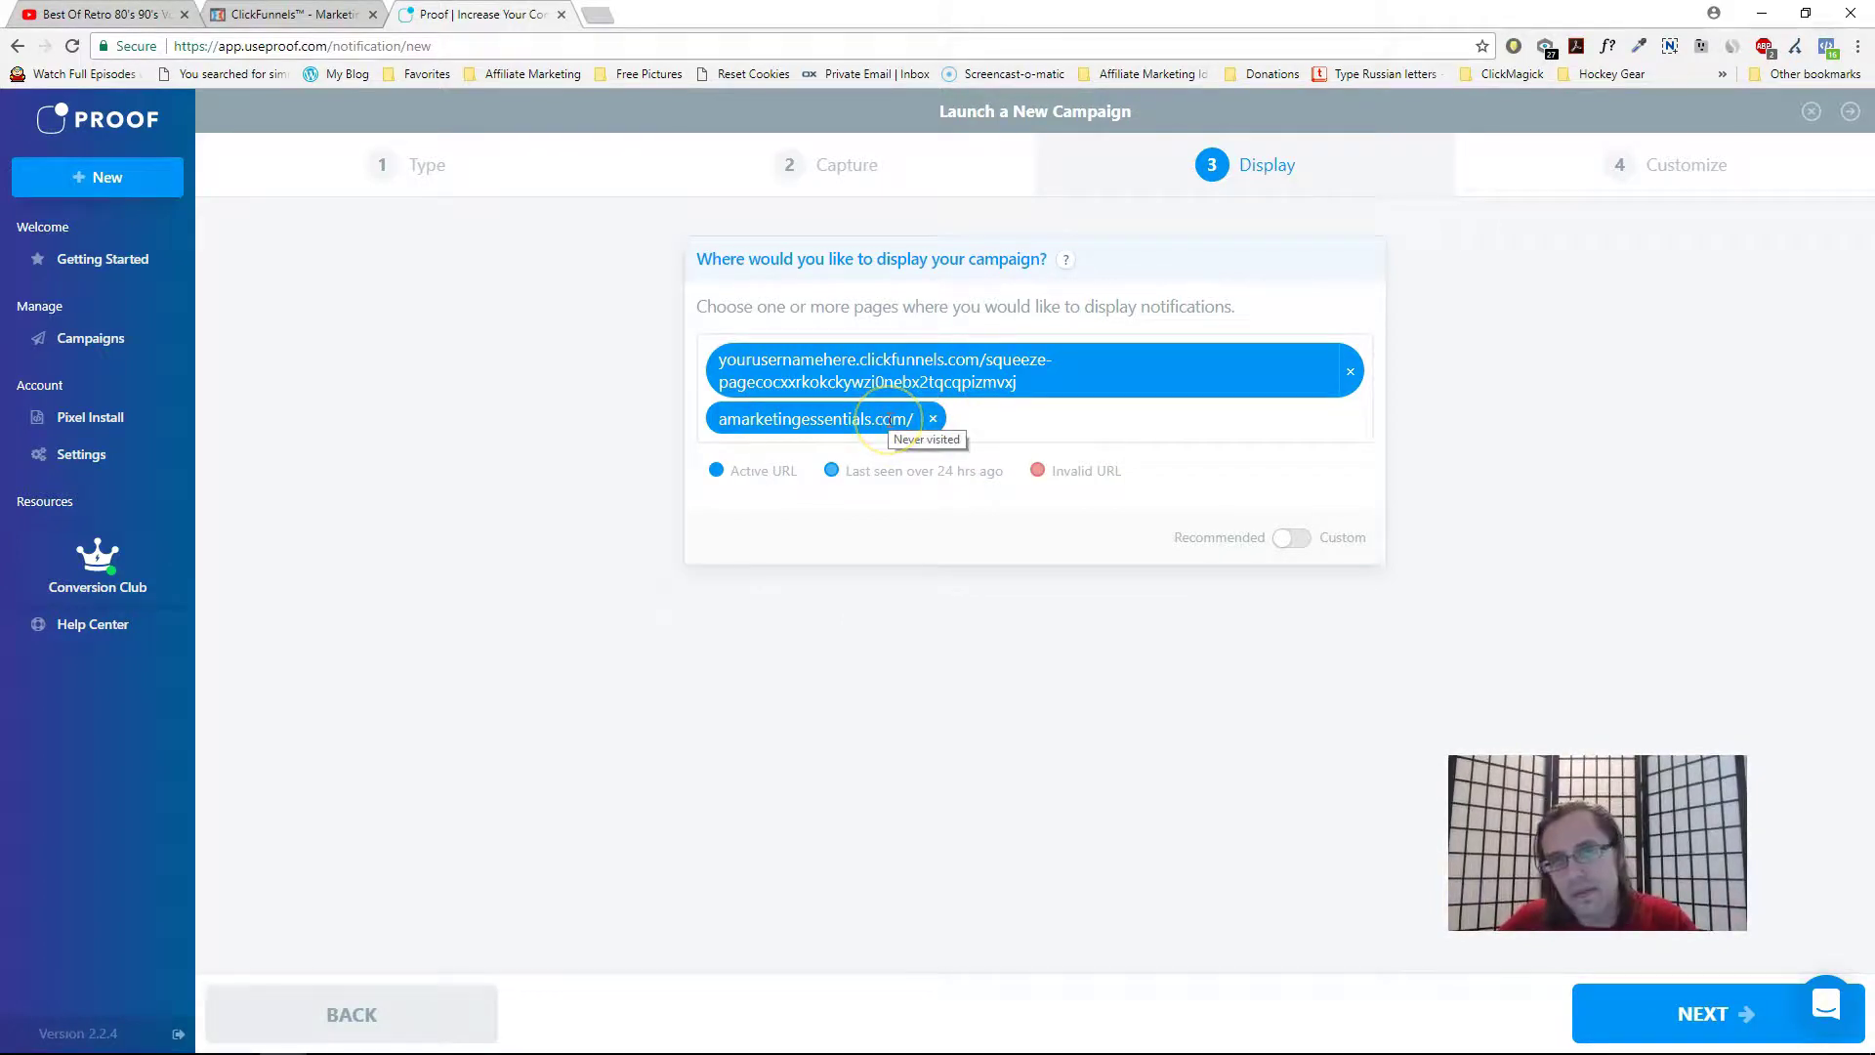
click(491, 496)
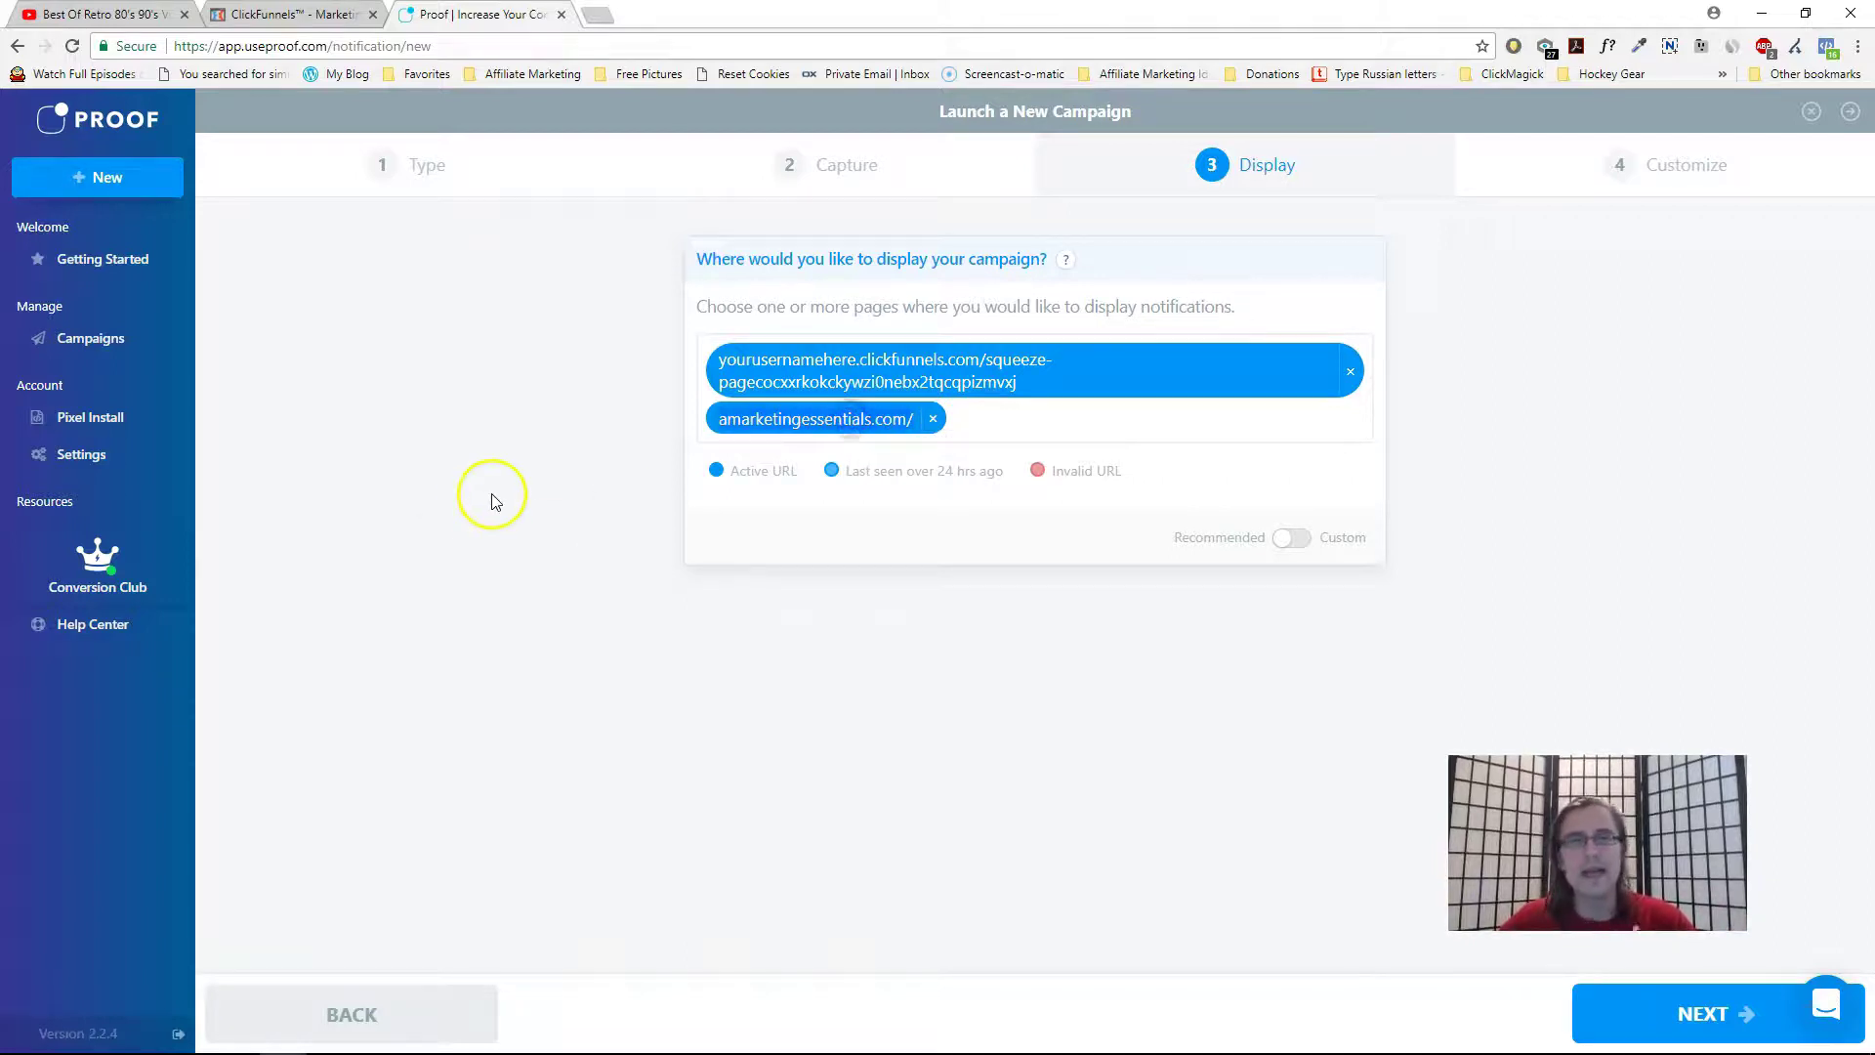
click(684, 472)
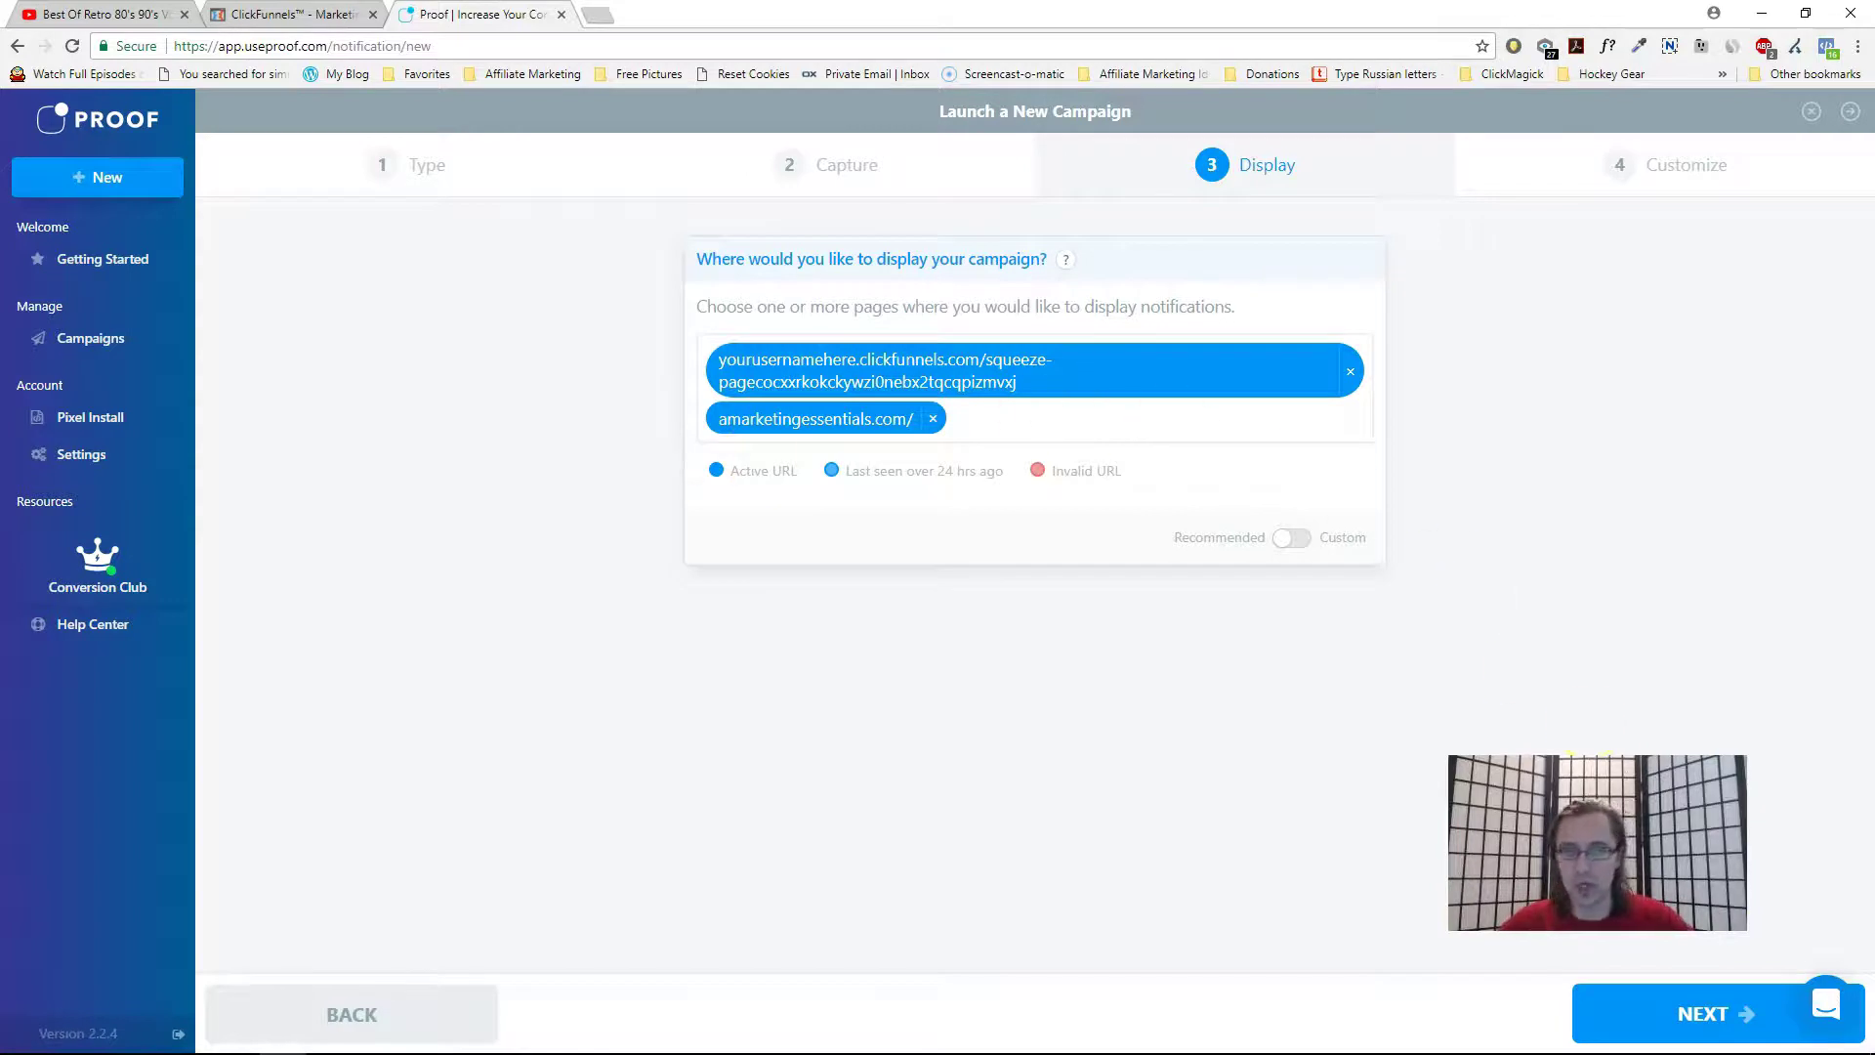
Step: On the Customize step, try right positioning and mobile-on-top, then restore both defaults
click(1731, 1017)
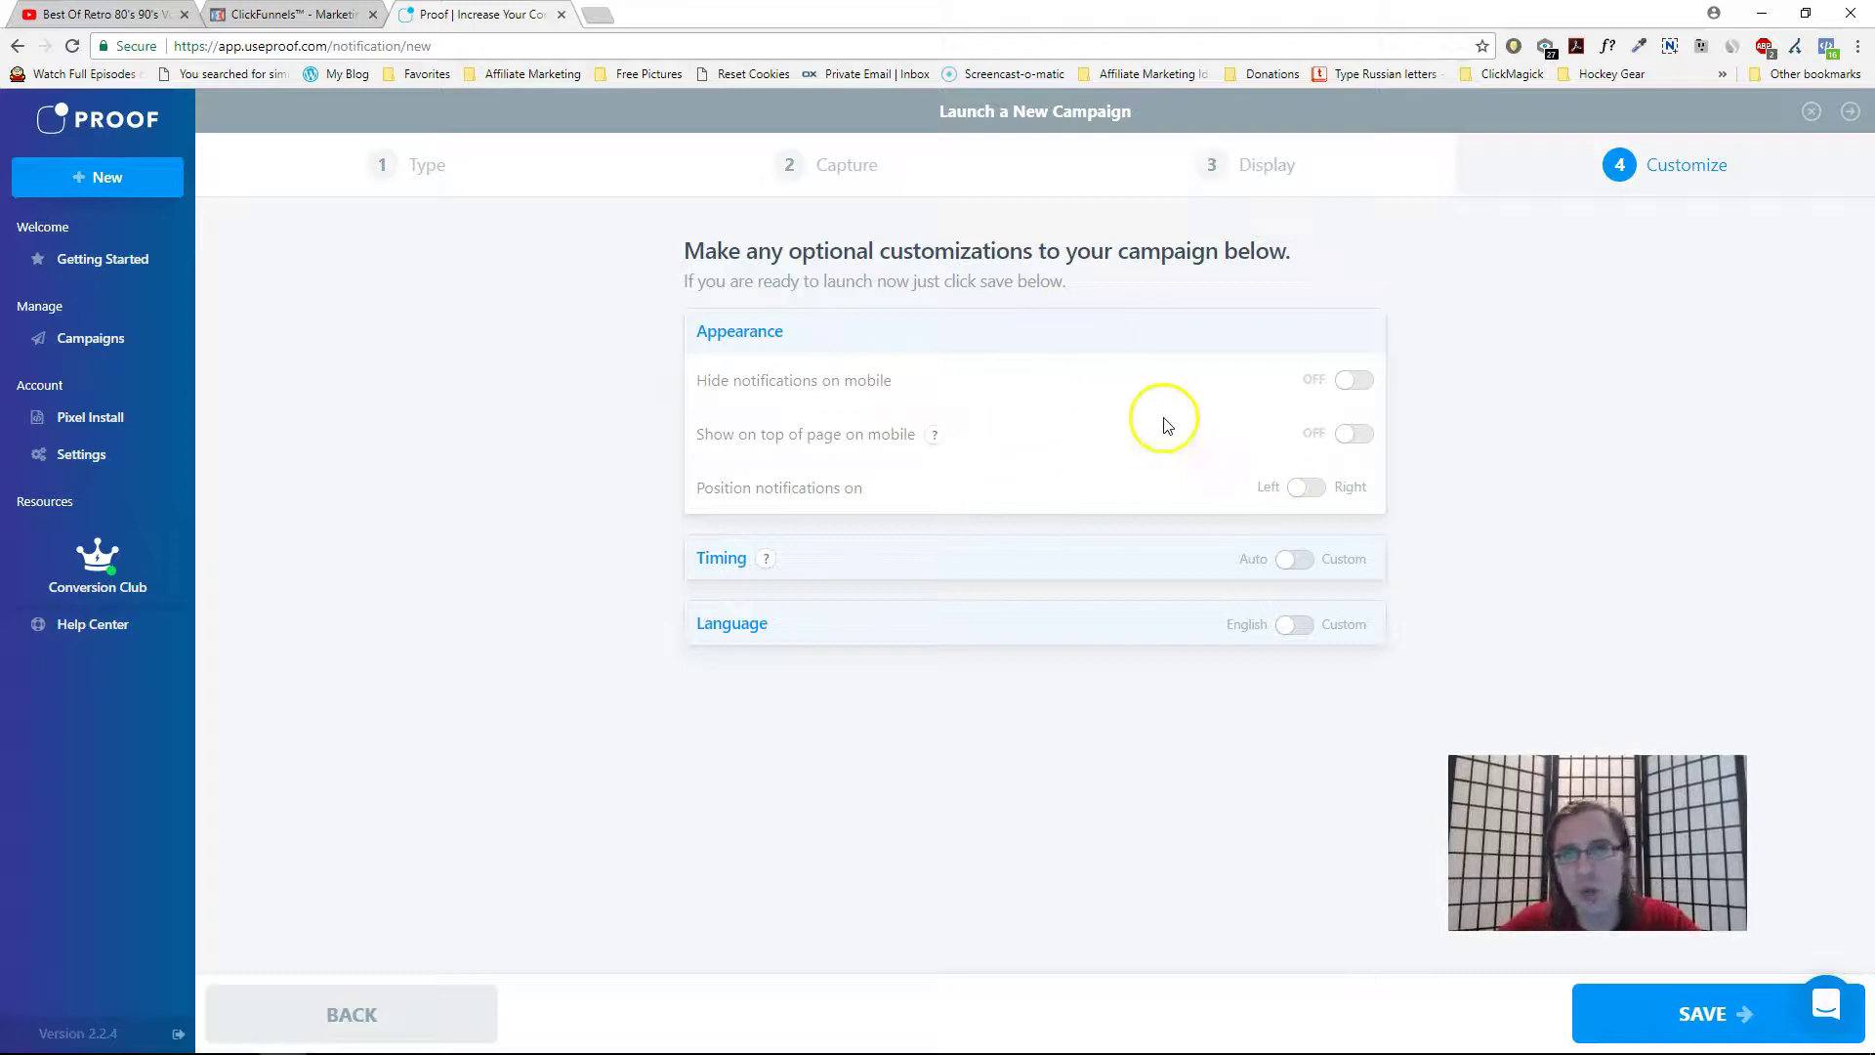
click(1302, 490)
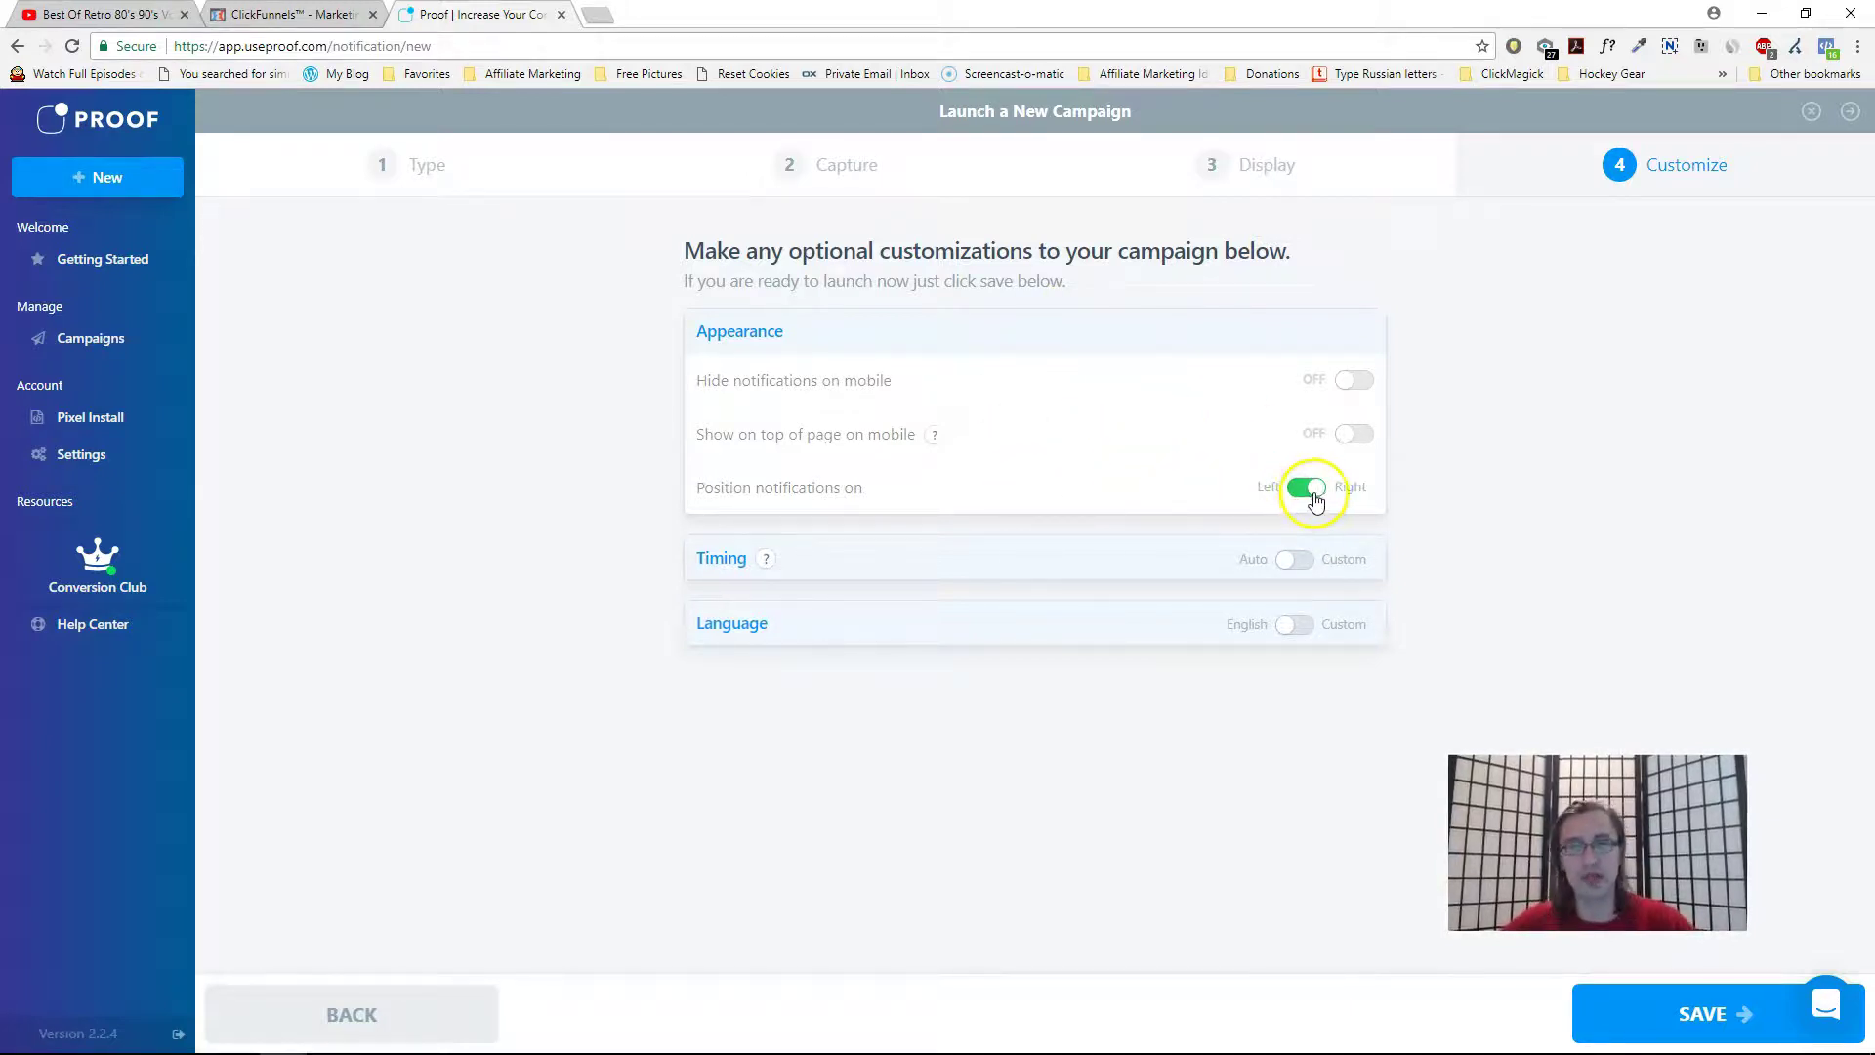
click(1309, 490)
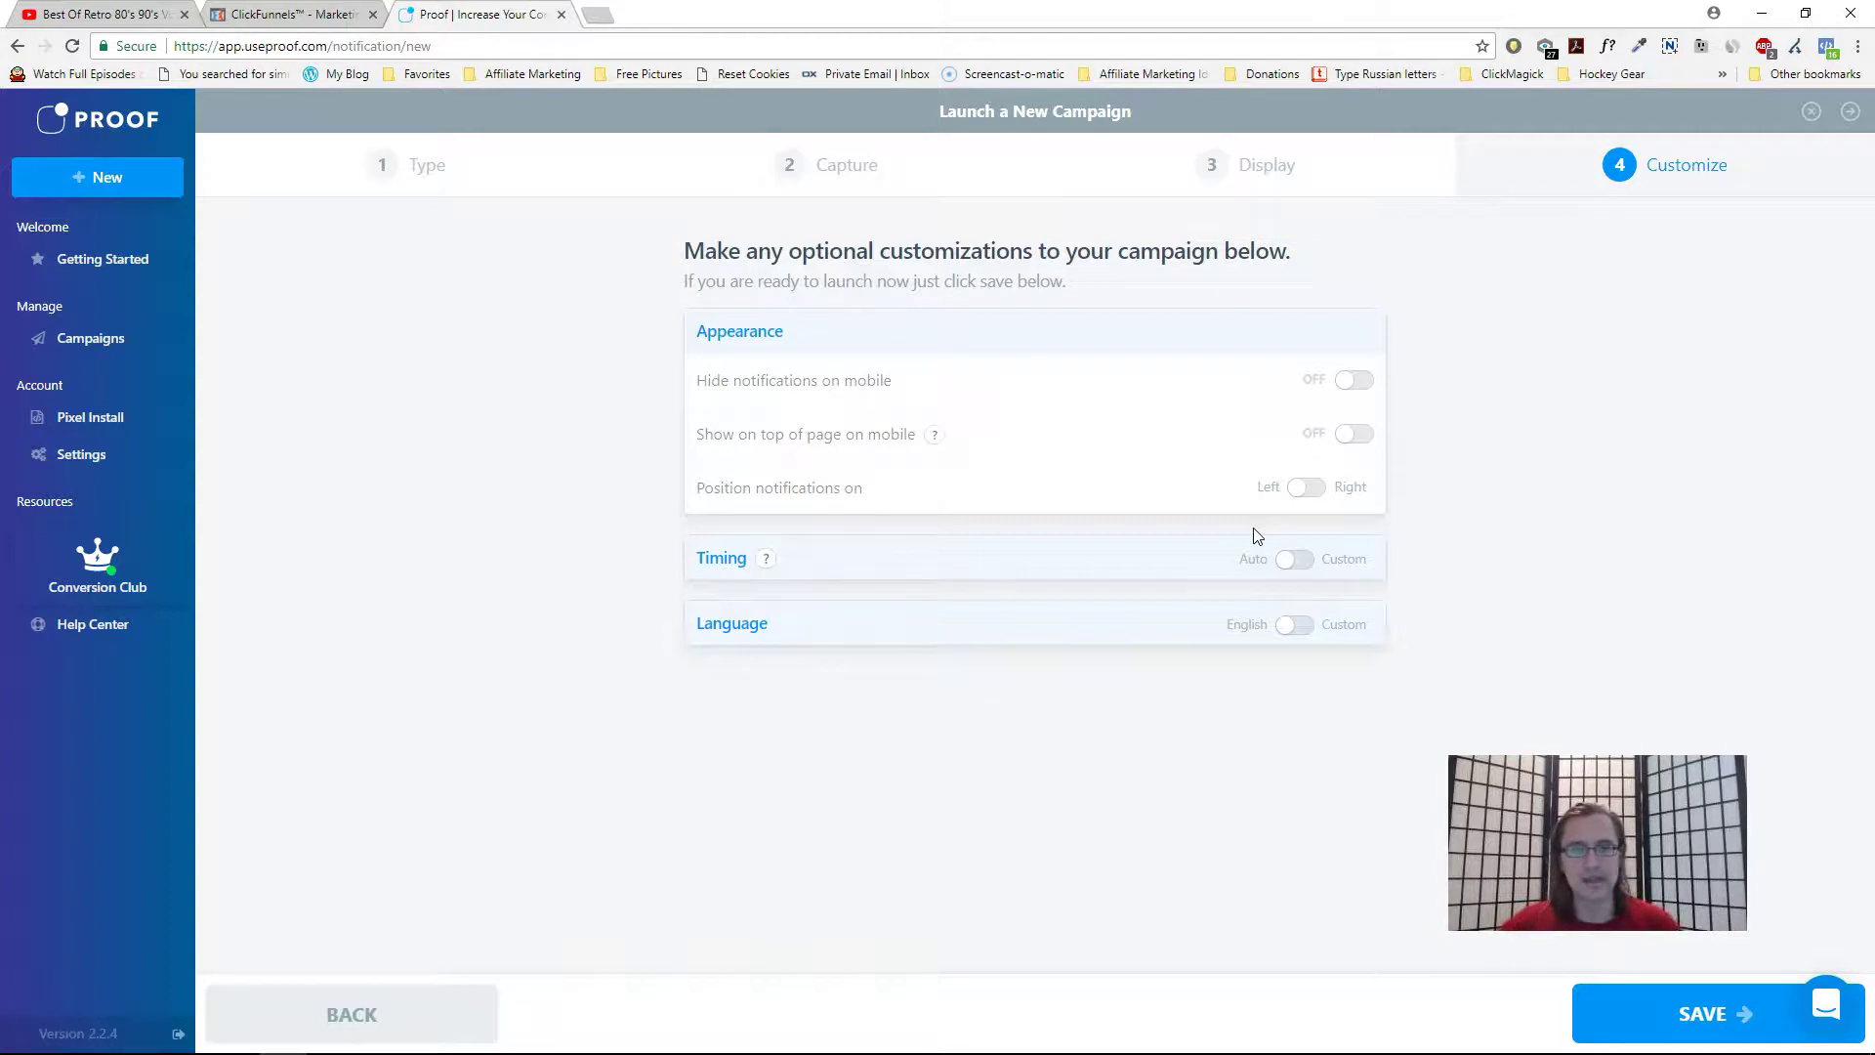
drag(759, 380, 828, 388)
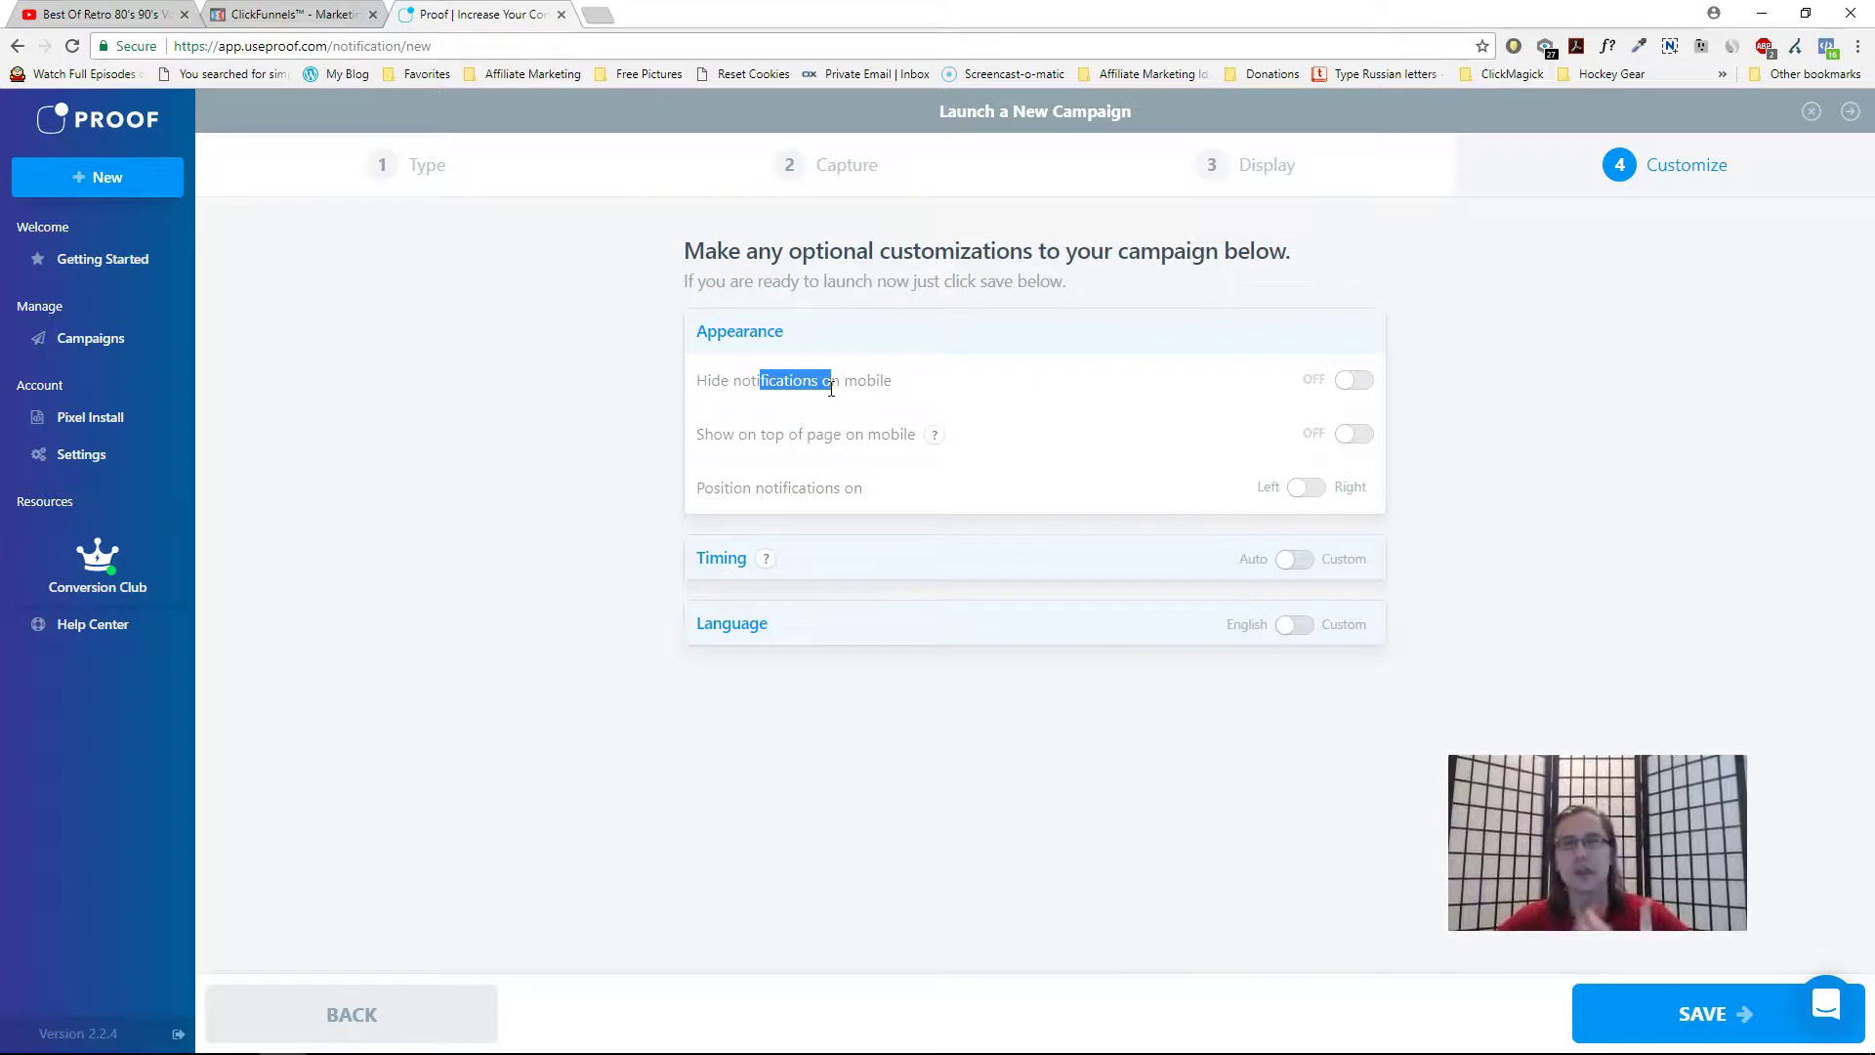
drag(748, 434, 859, 451)
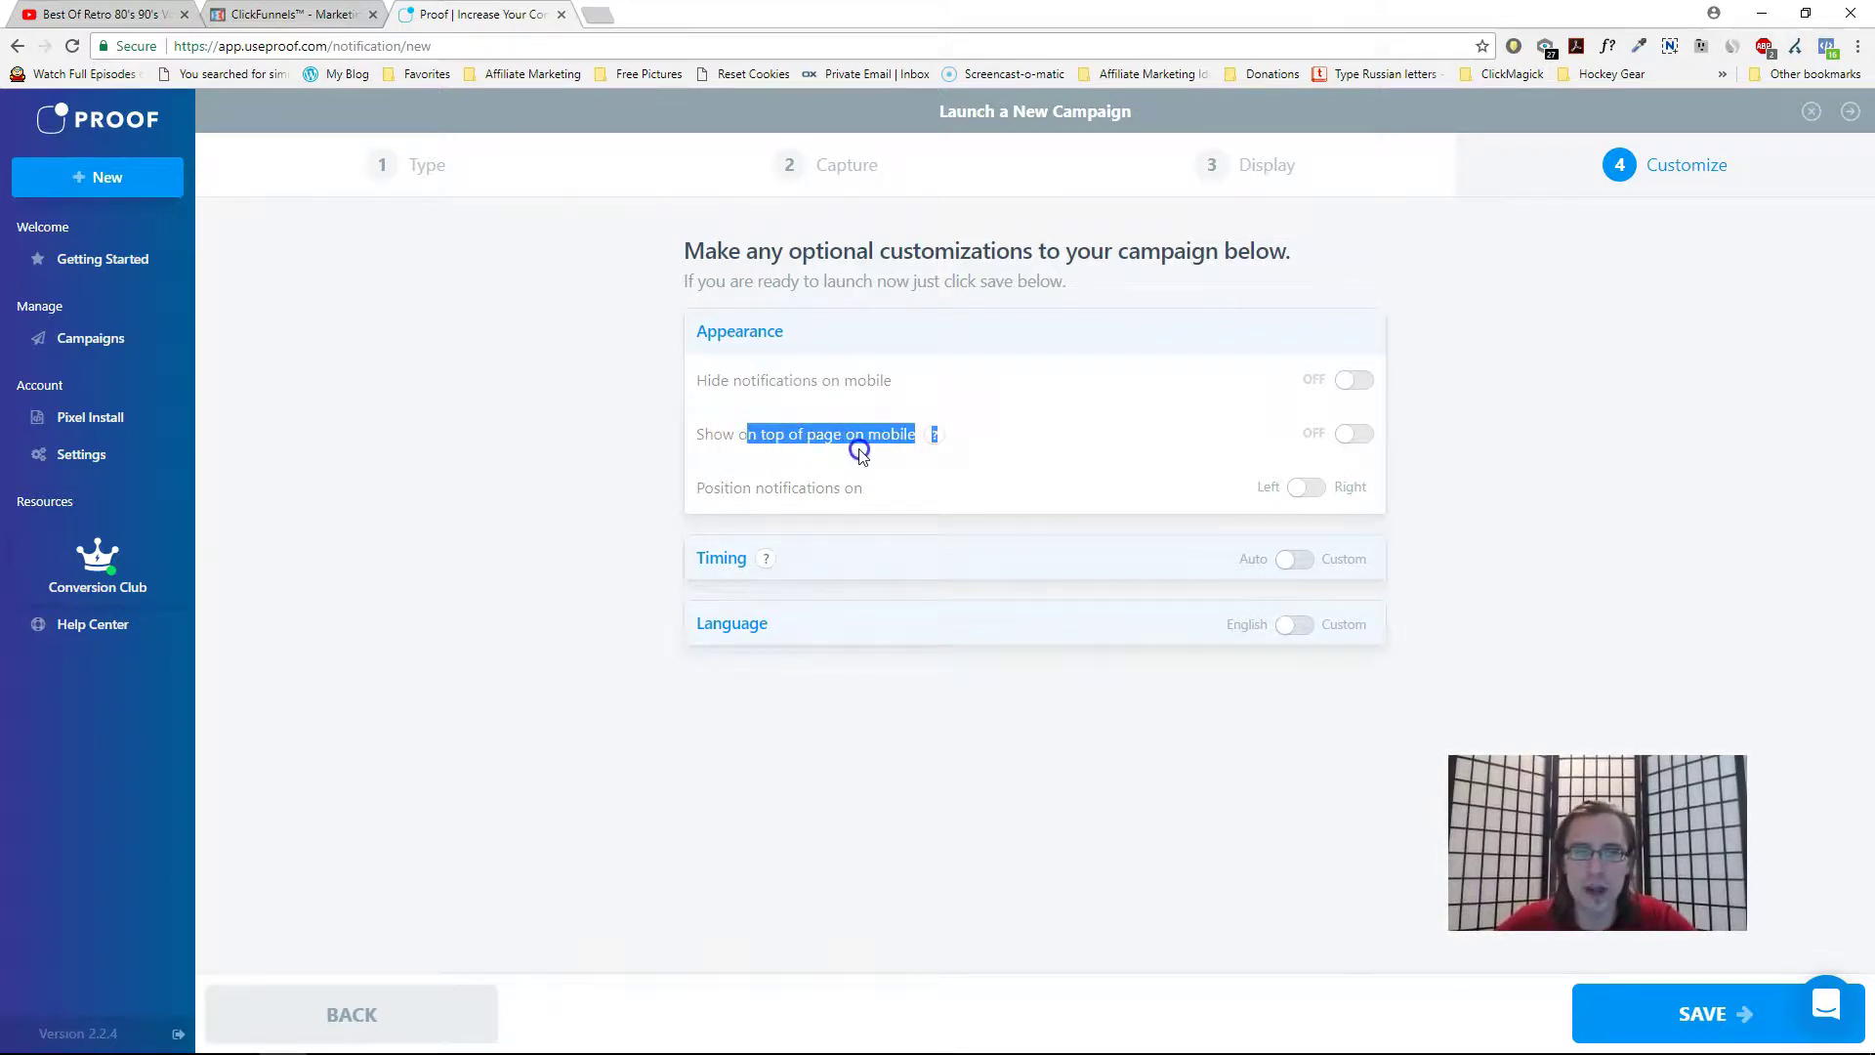
click(1353, 433)
click(1354, 433)
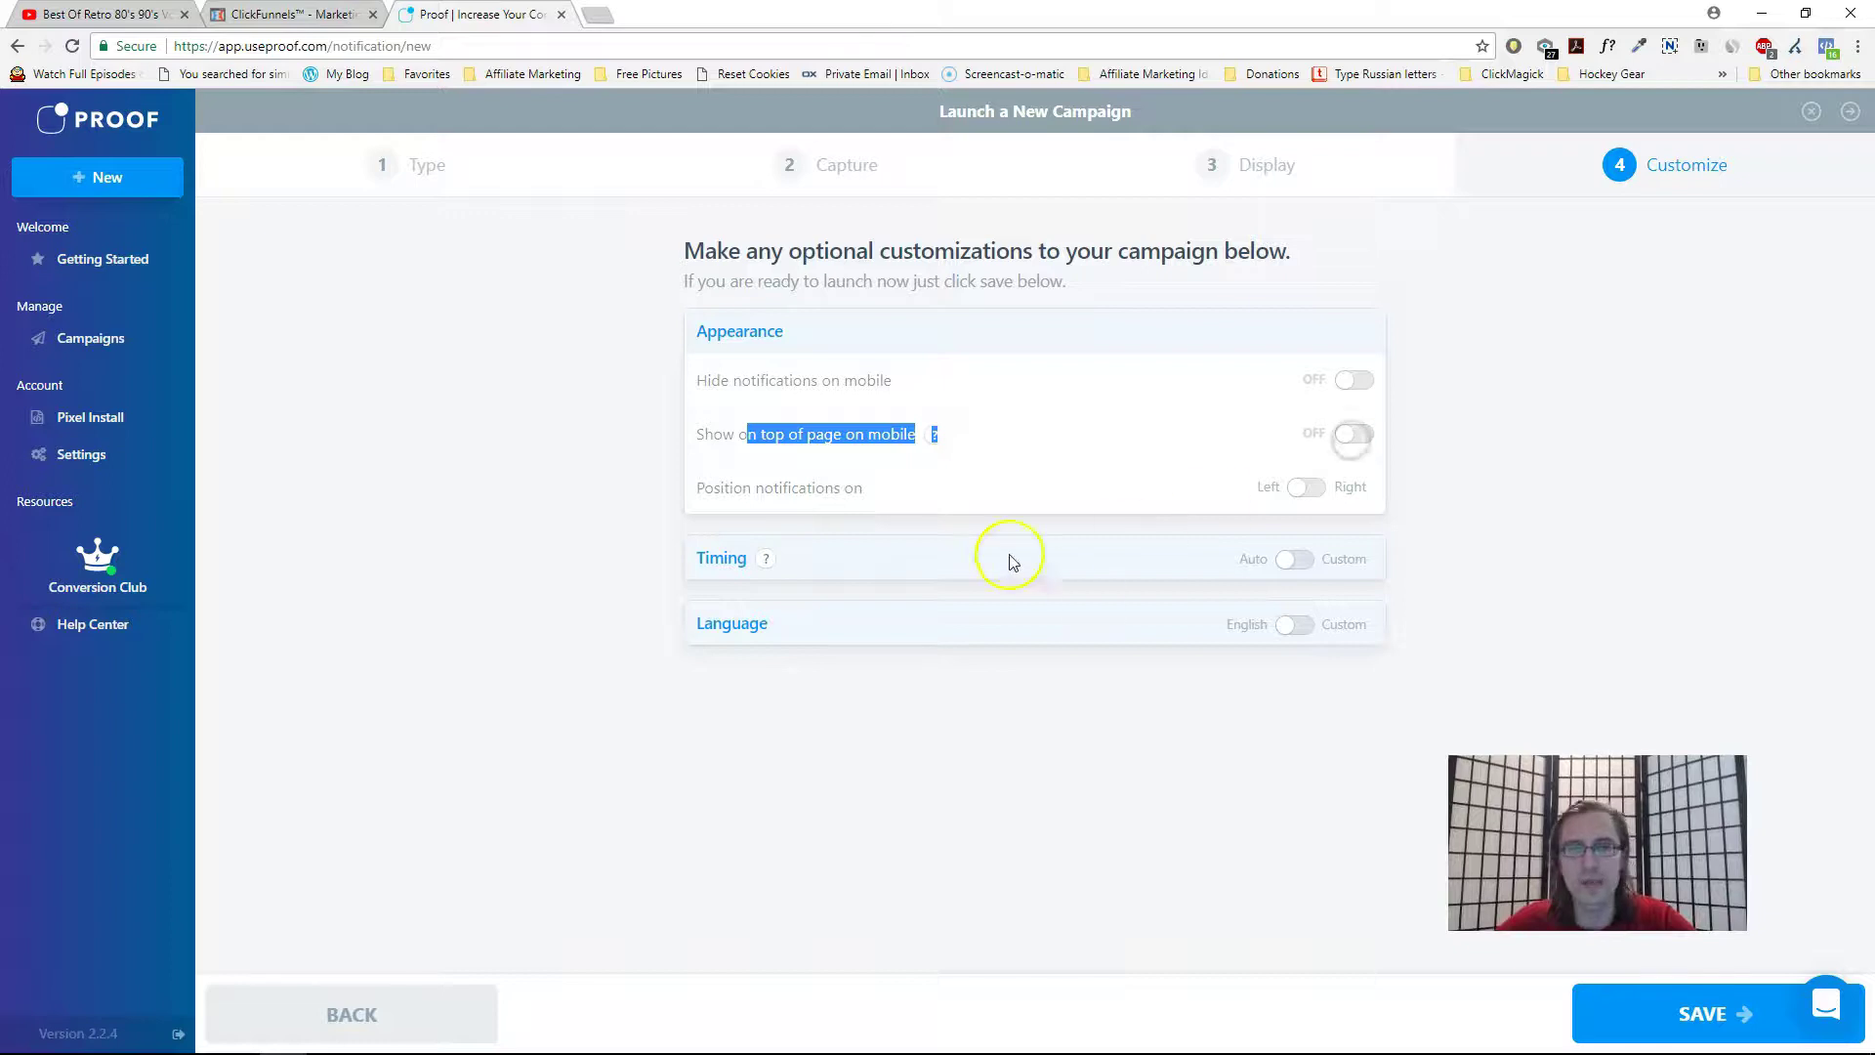
Step: Try custom timing and translations, then revert to Auto timing and English and continue
click(1288, 564)
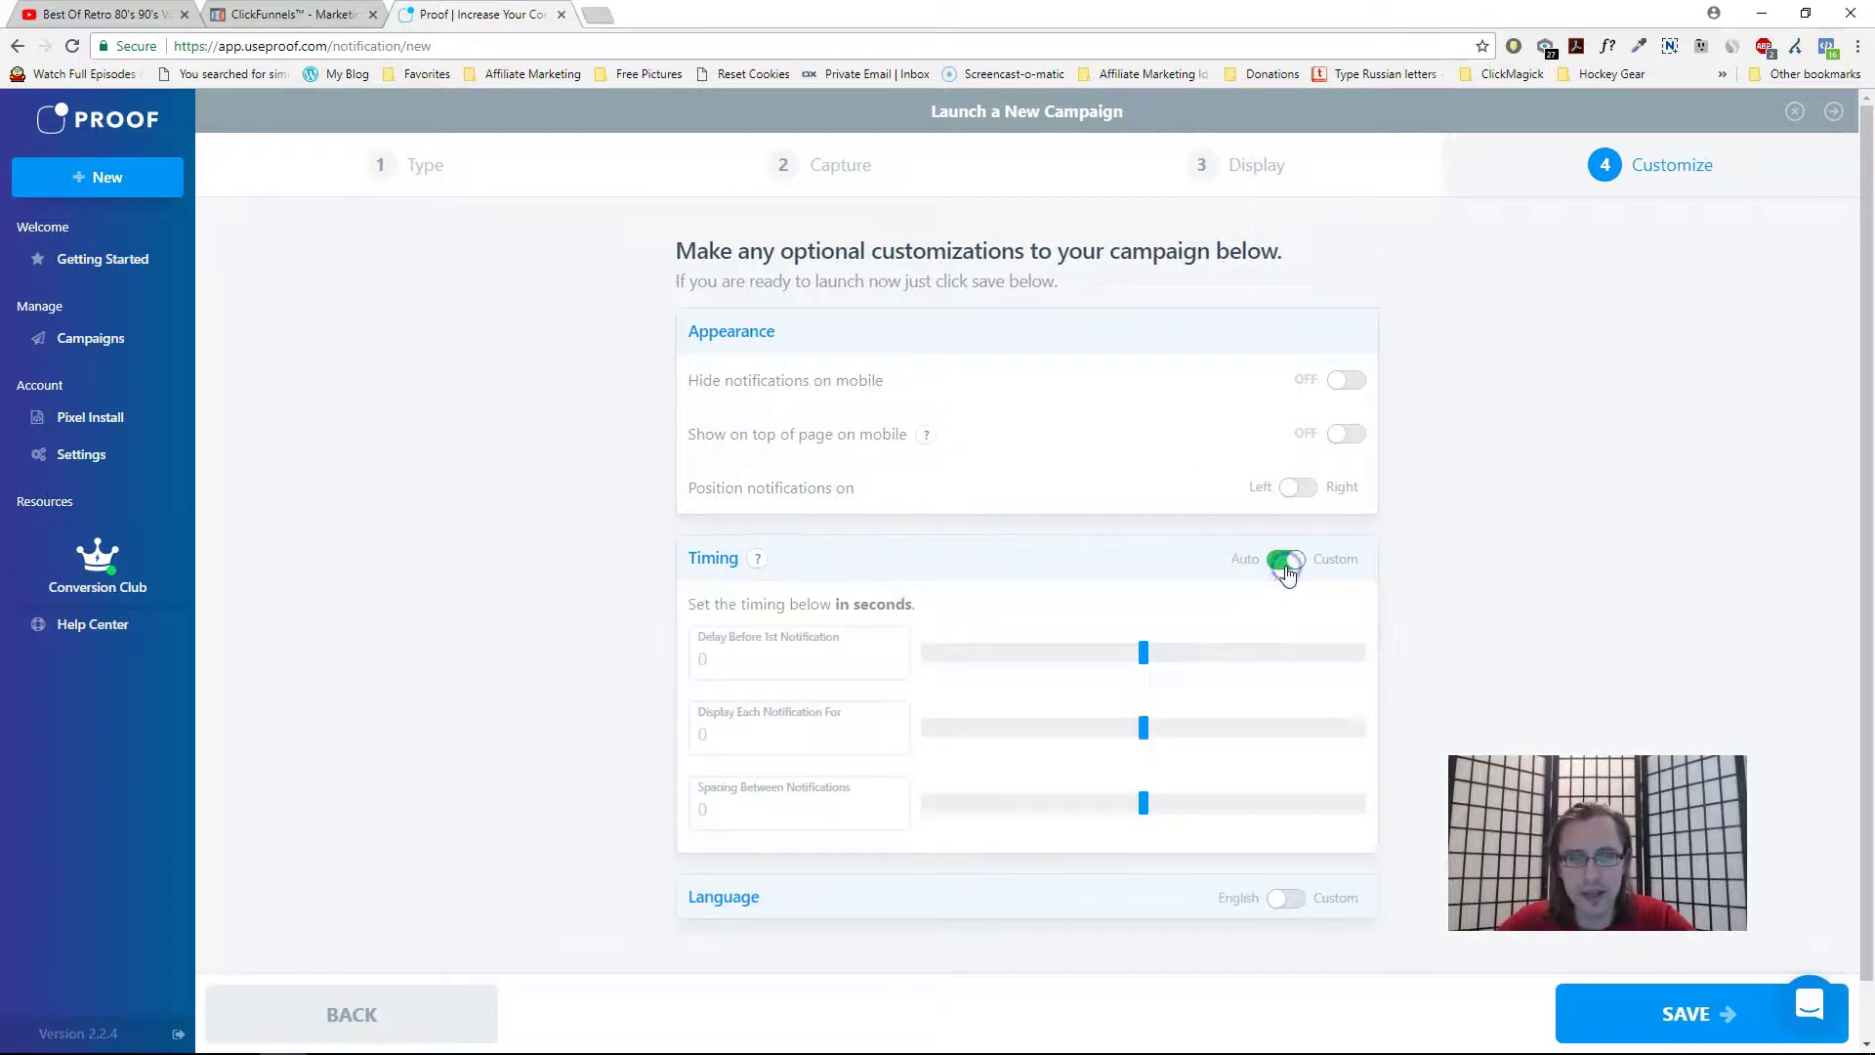
click(797, 654)
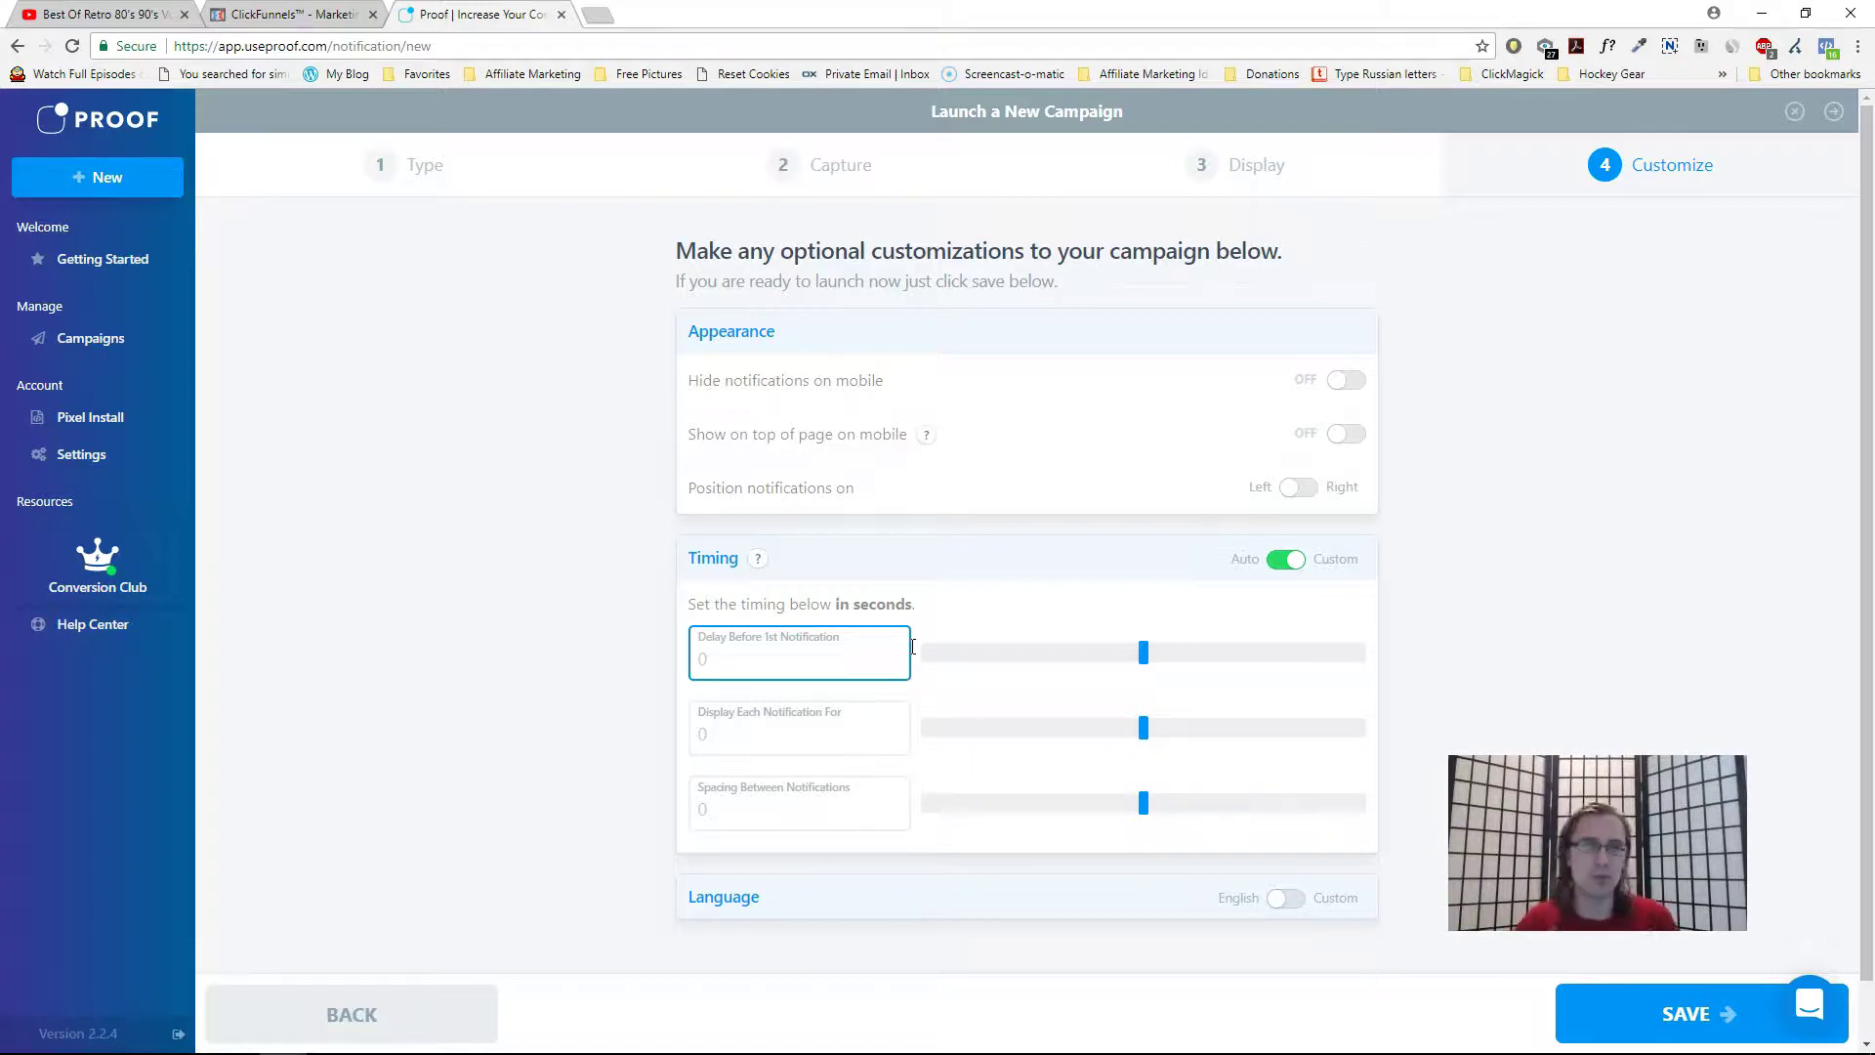
click(967, 608)
scroll(1075, 674, down, 1)
click(1277, 502)
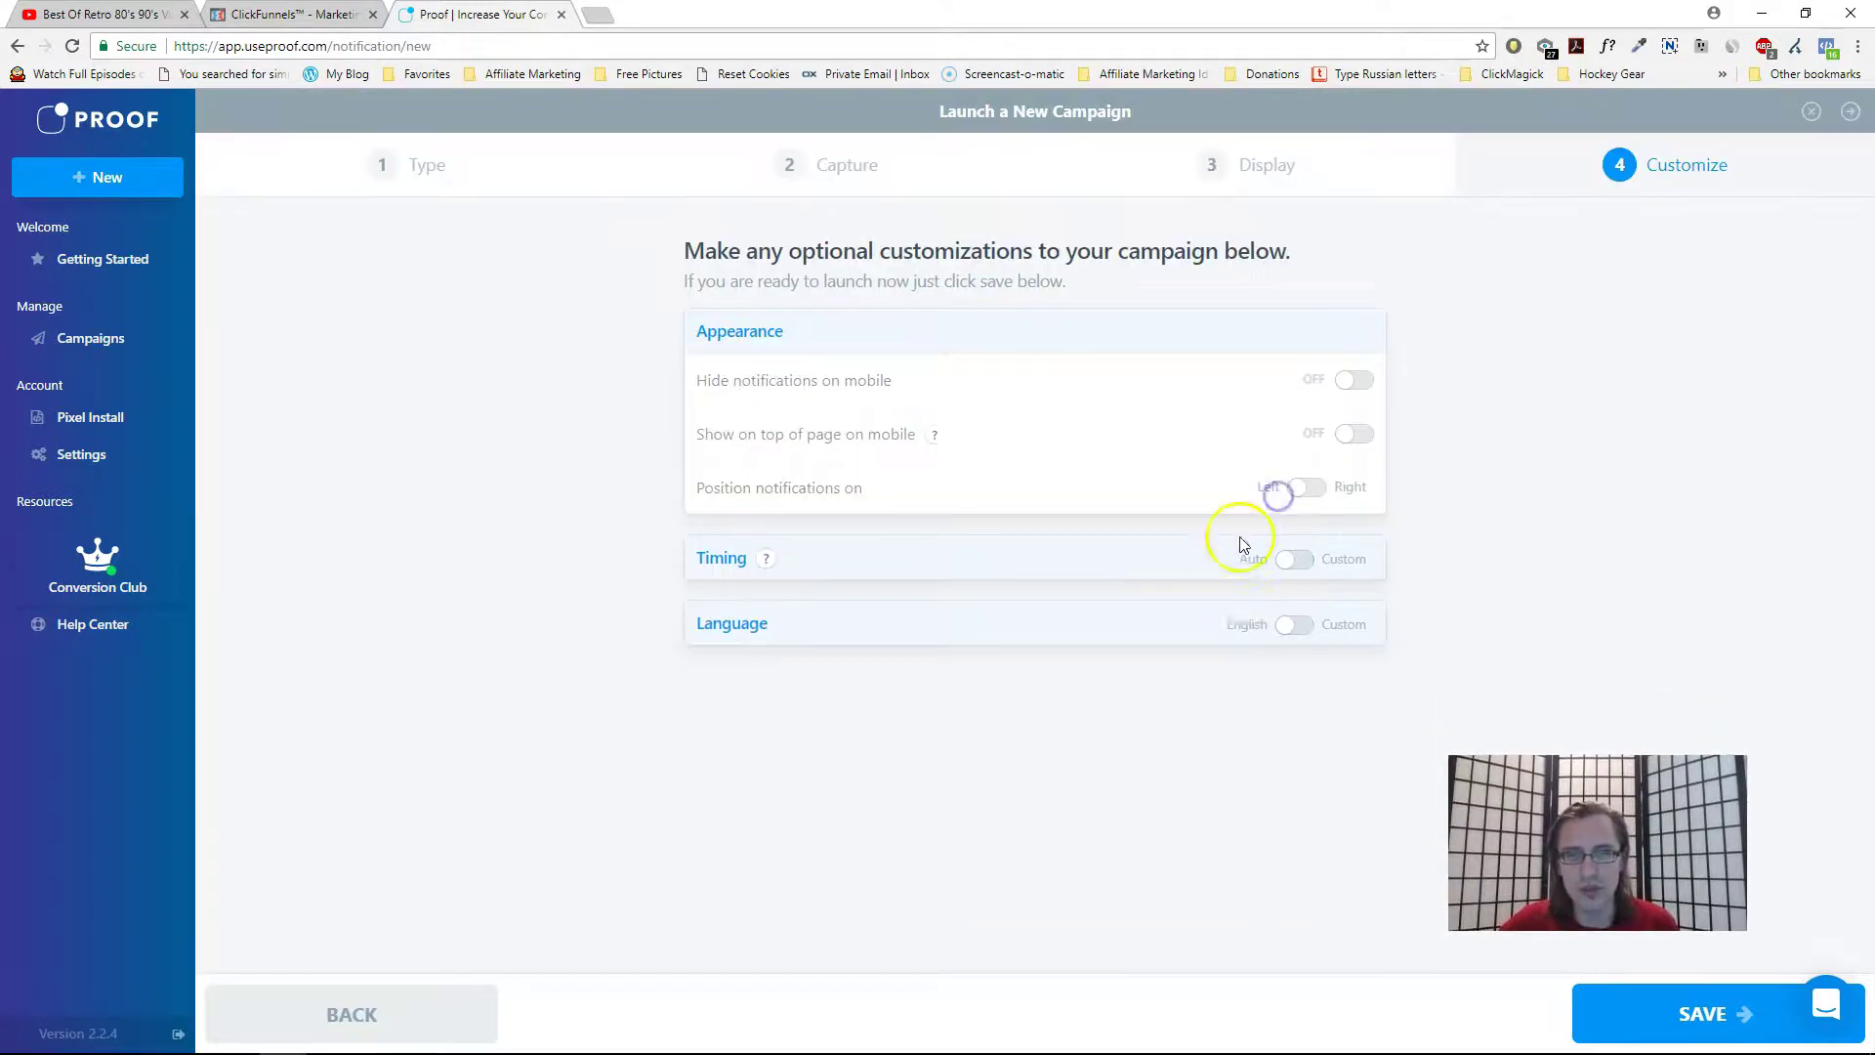
click(1287, 625)
click(903, 742)
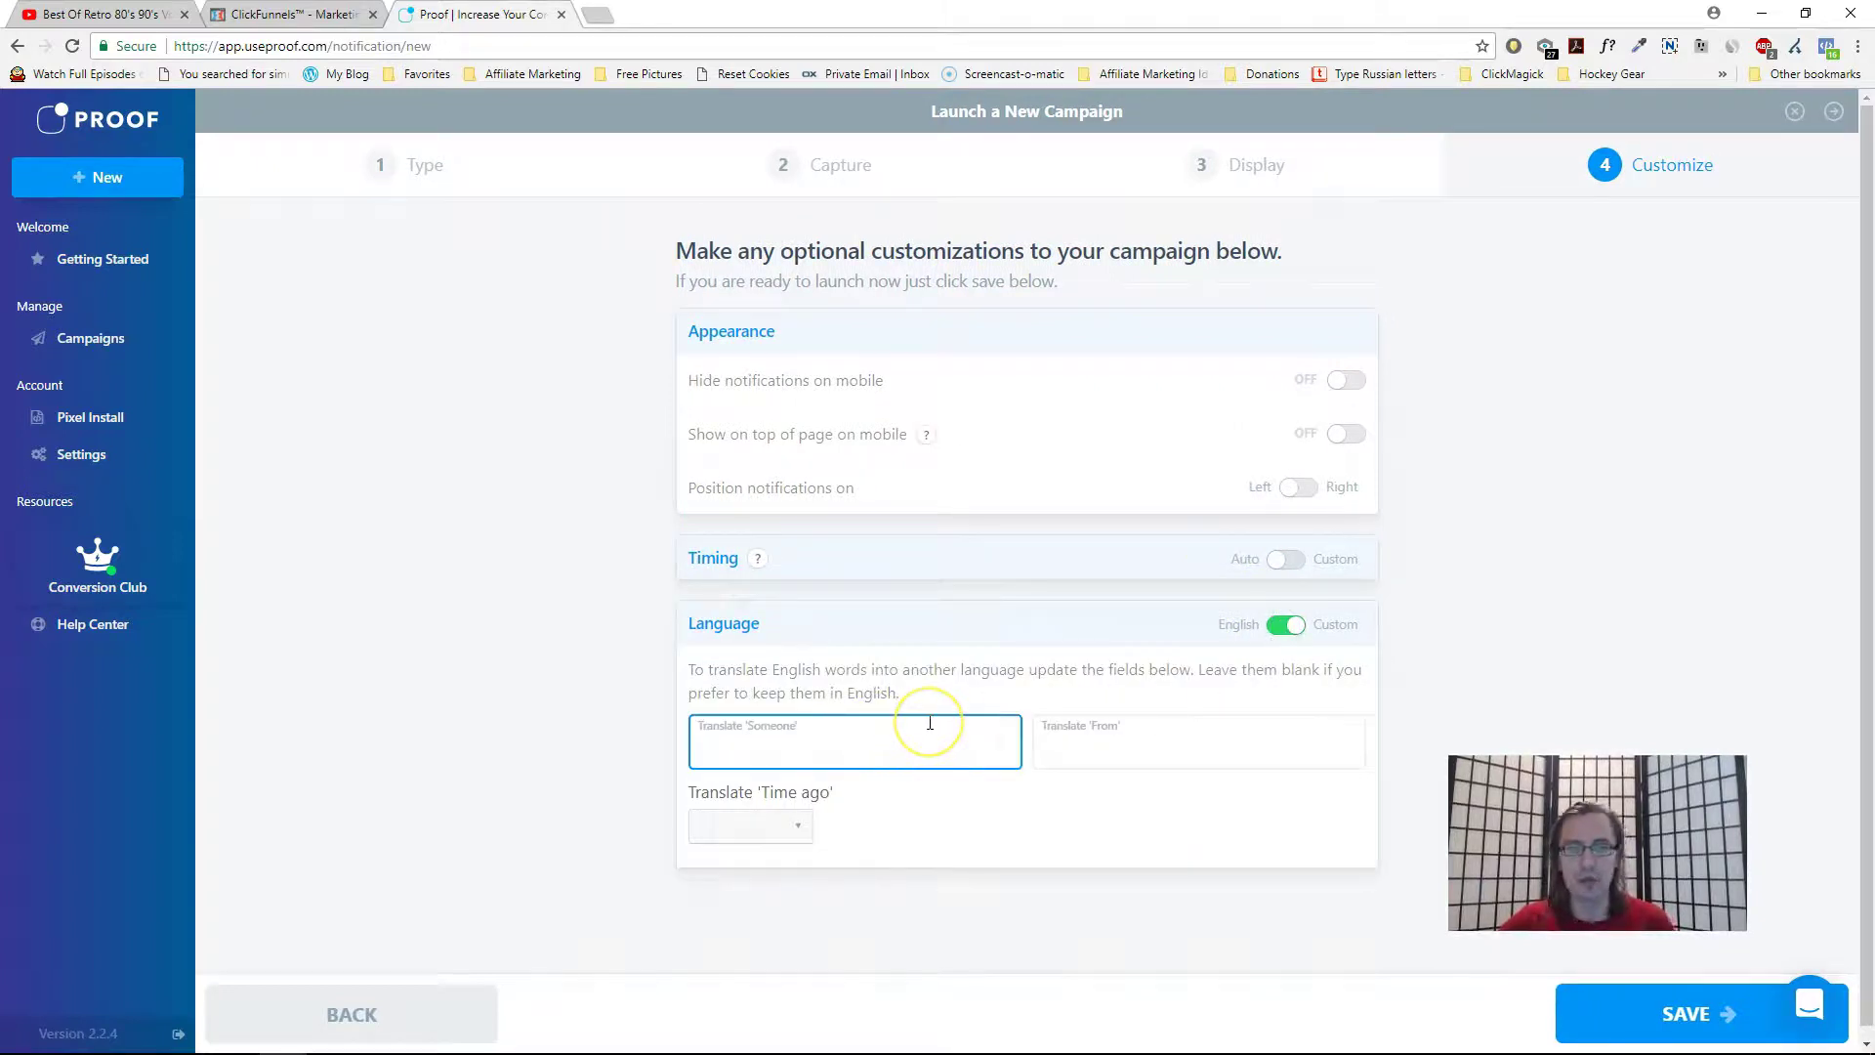
click(1287, 624)
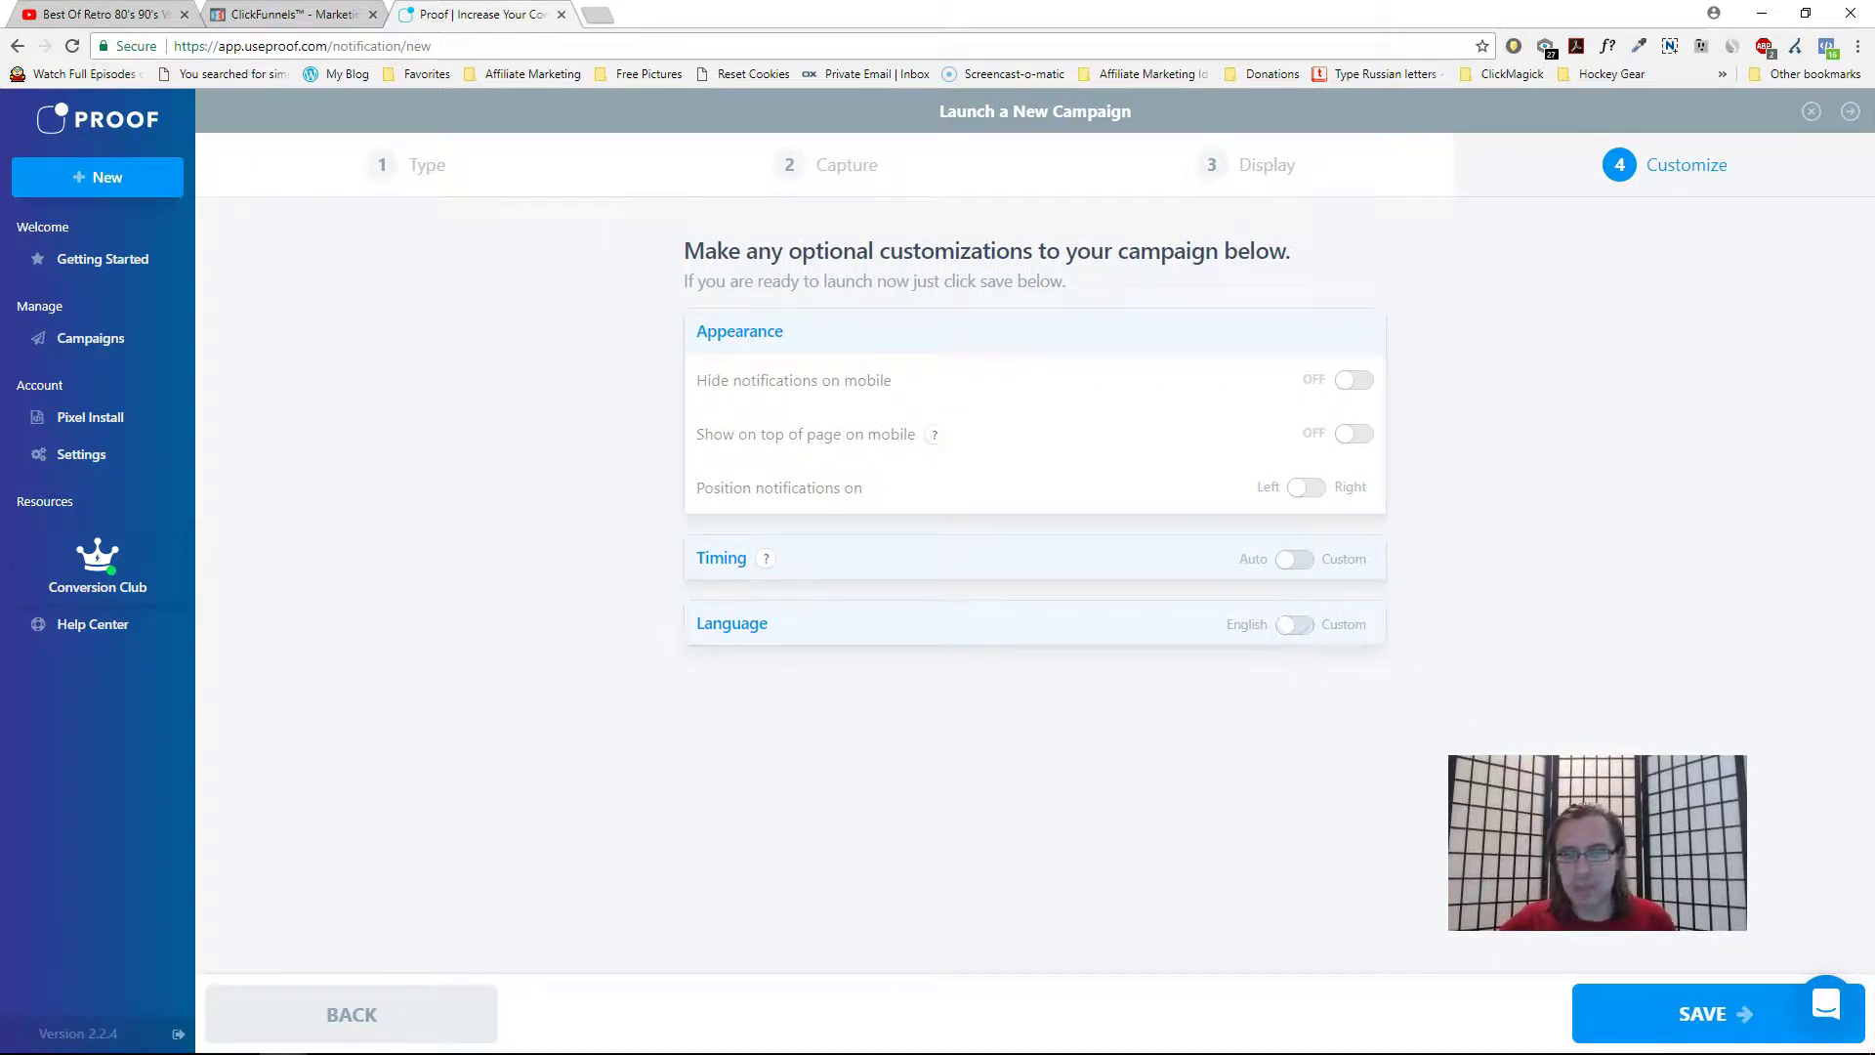
click(1704, 1014)
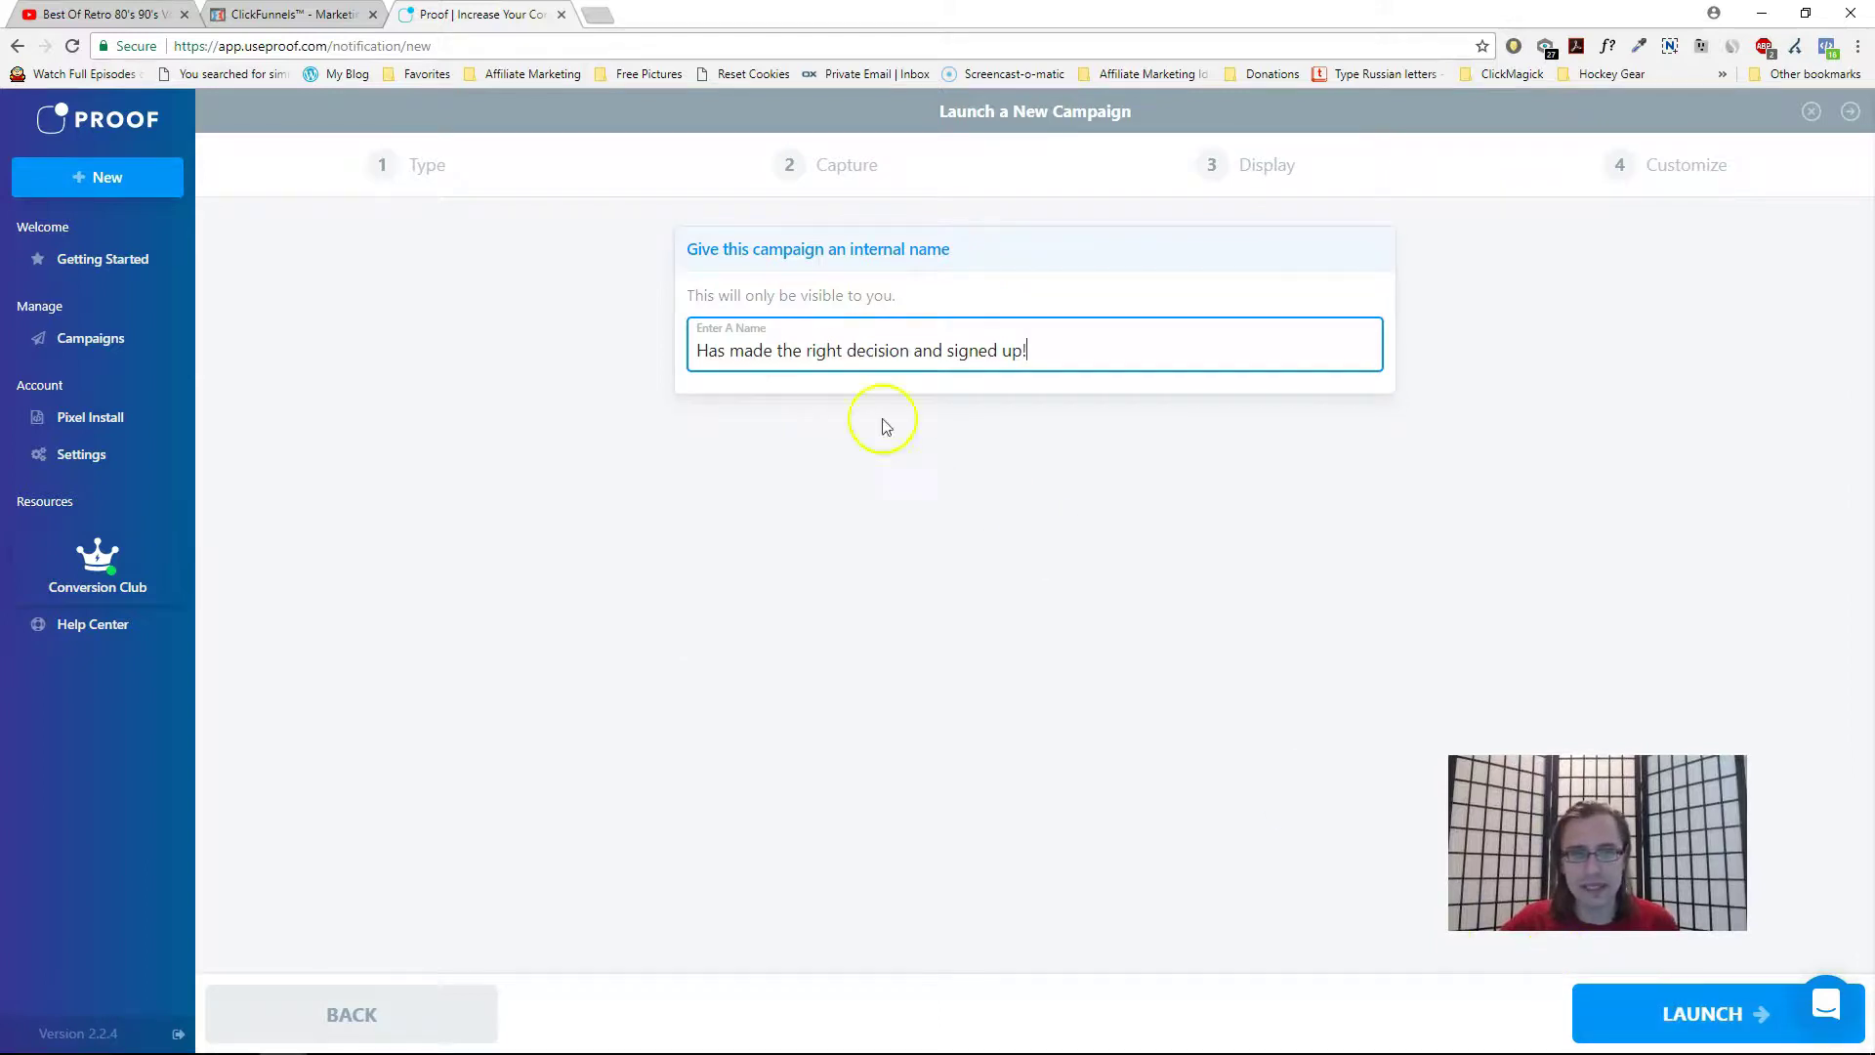
Step: Name the campaign 'Test Campaign' and launch it
triple_click(830, 356)
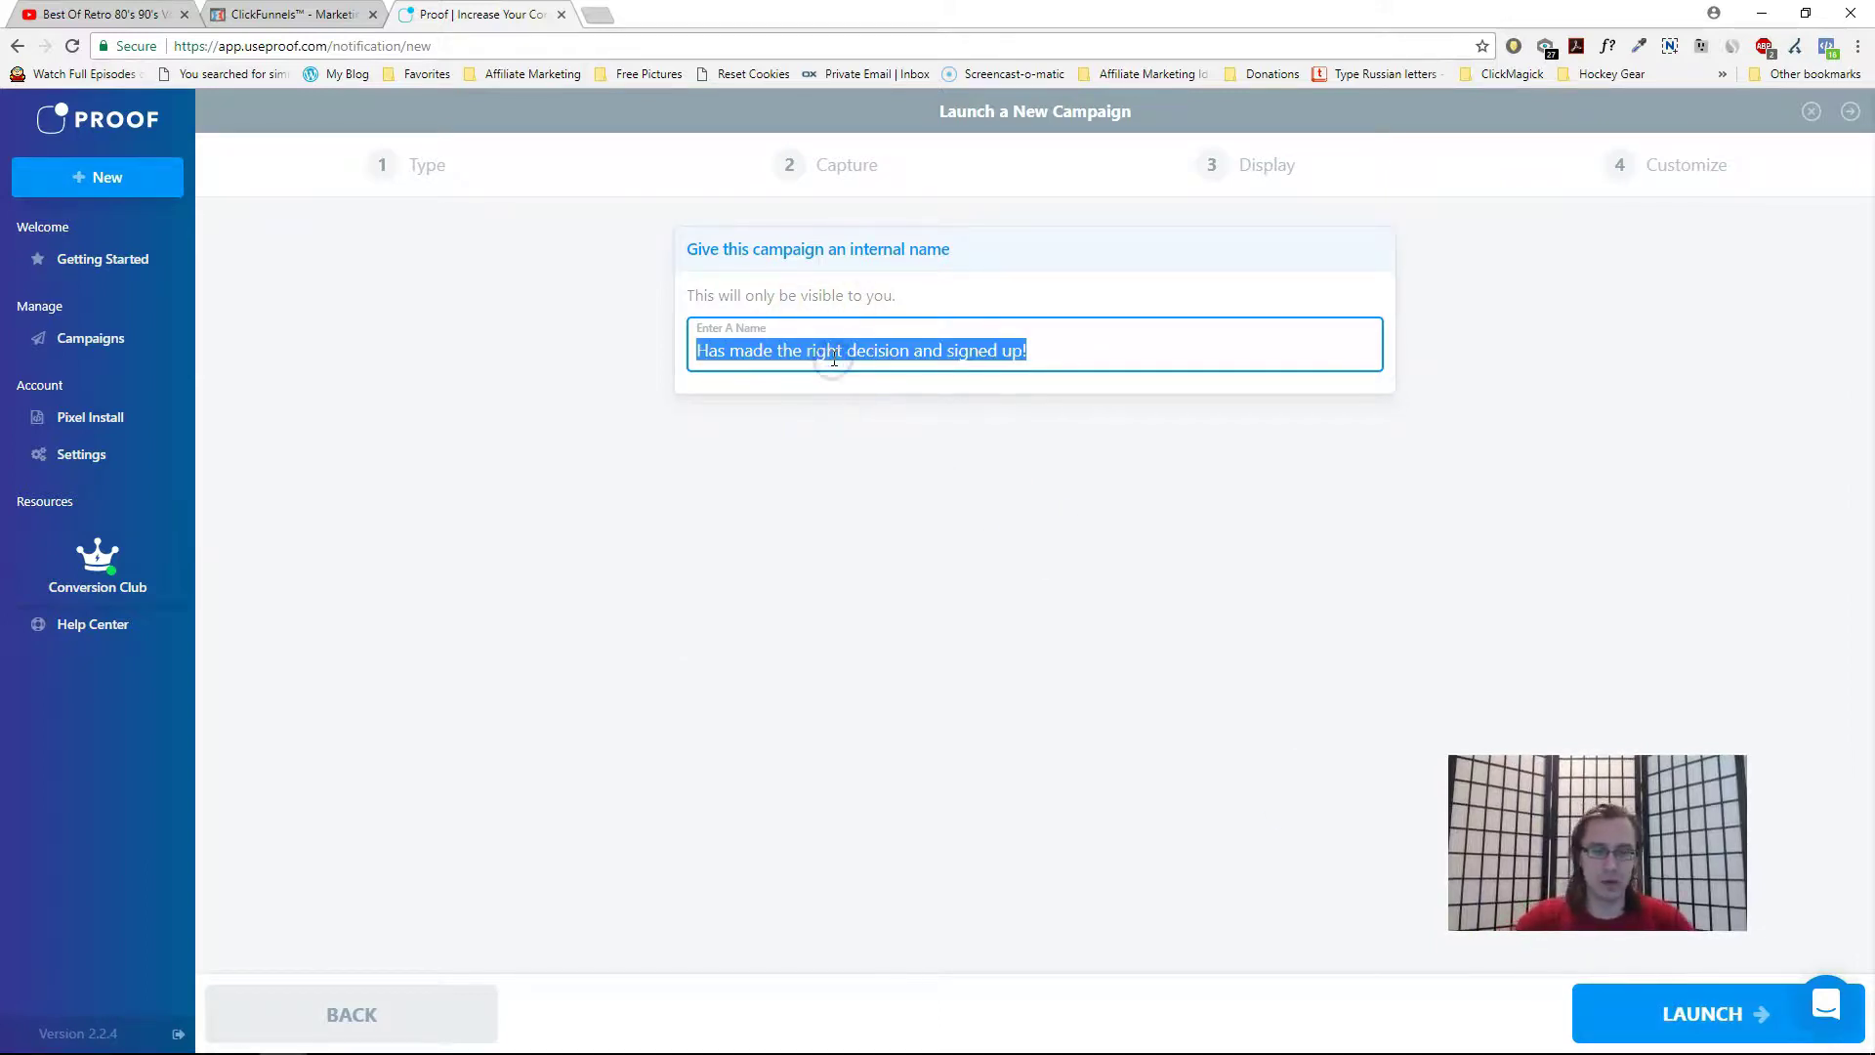
text(Test Campaign)
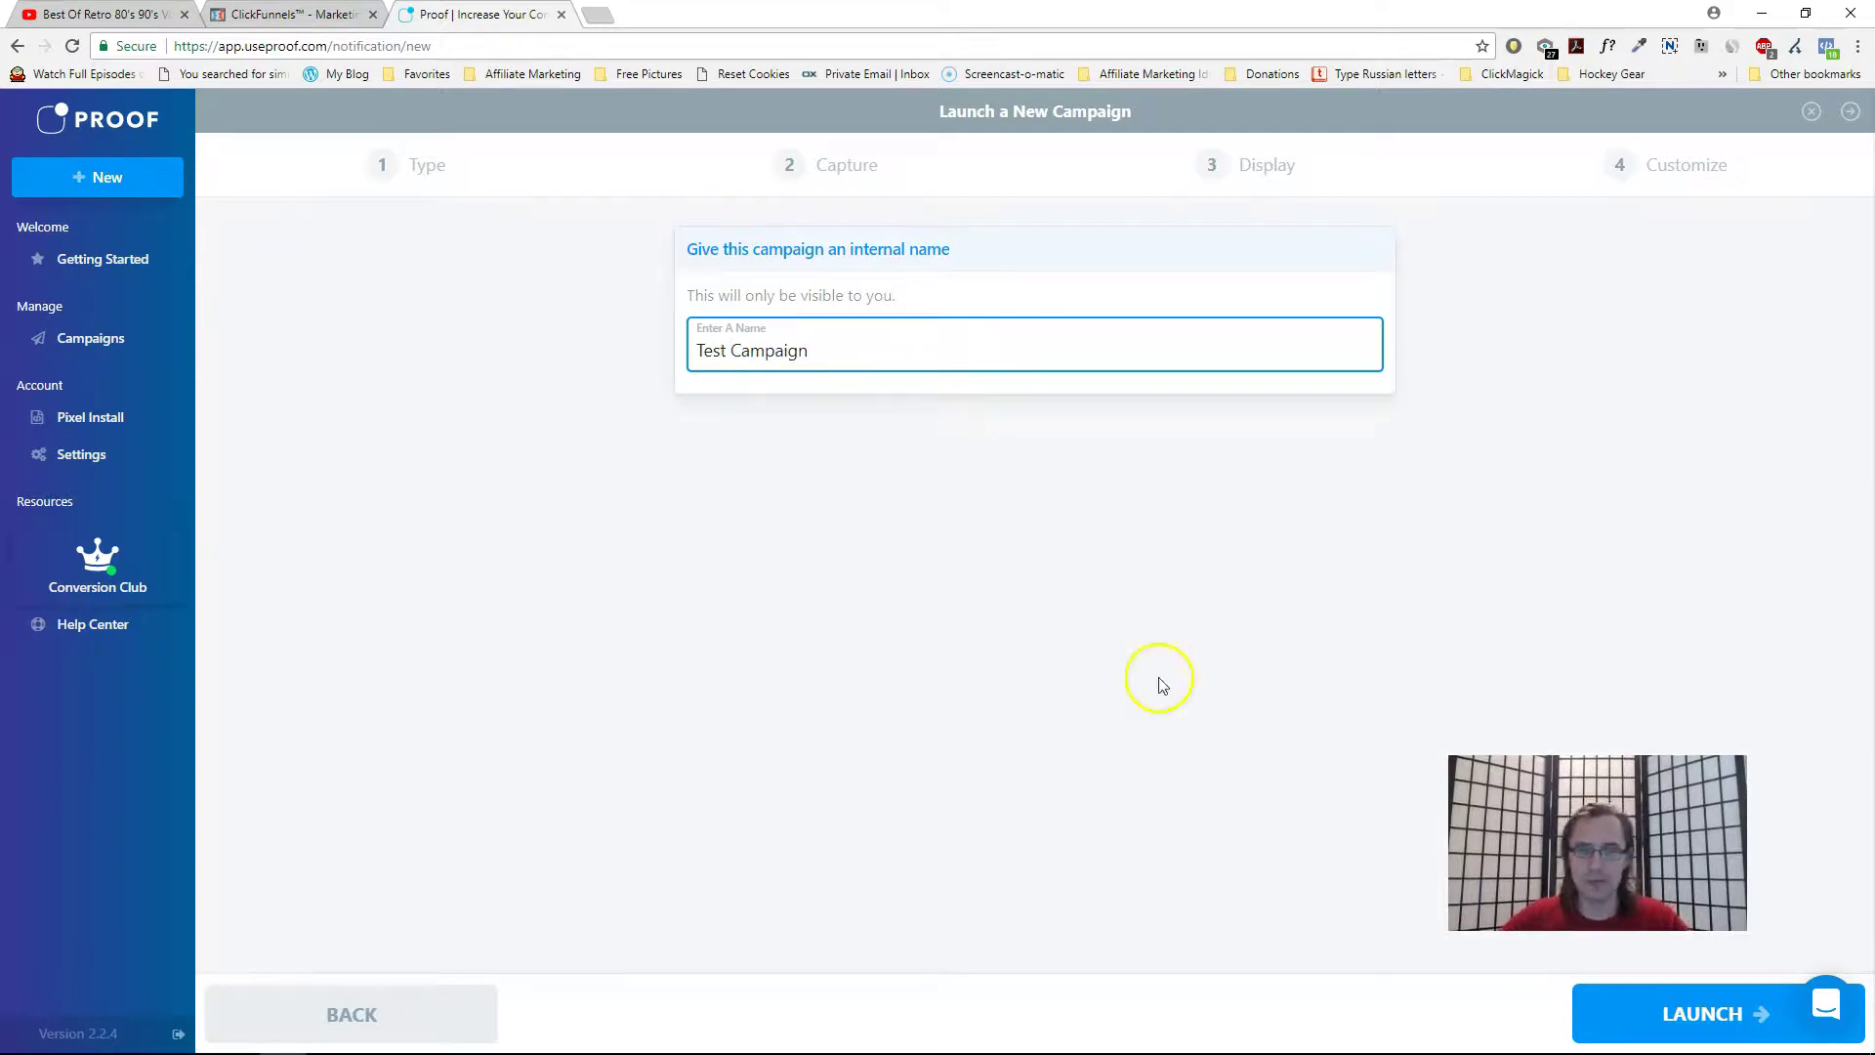
click(1667, 1012)
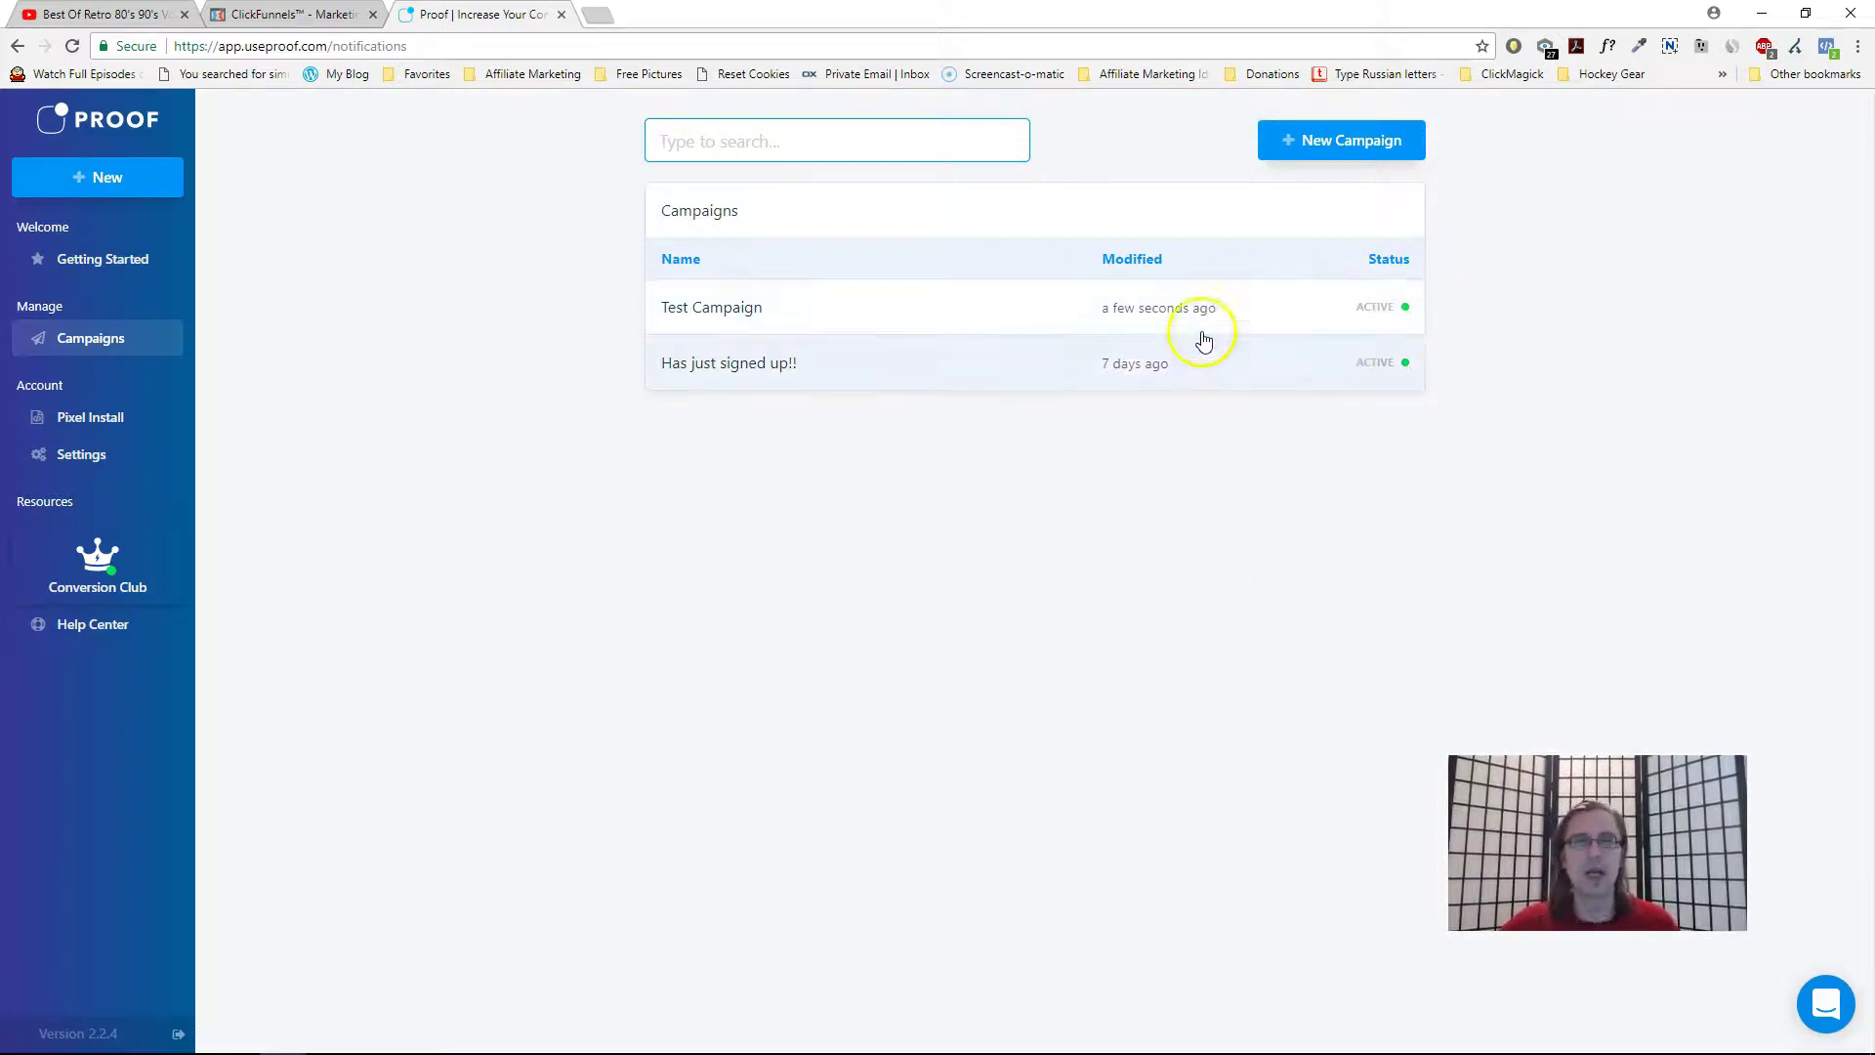
Step: Check the Pixel Install page, return to Campaigns, and preview the ClickFunnels squeeze page
click(103, 428)
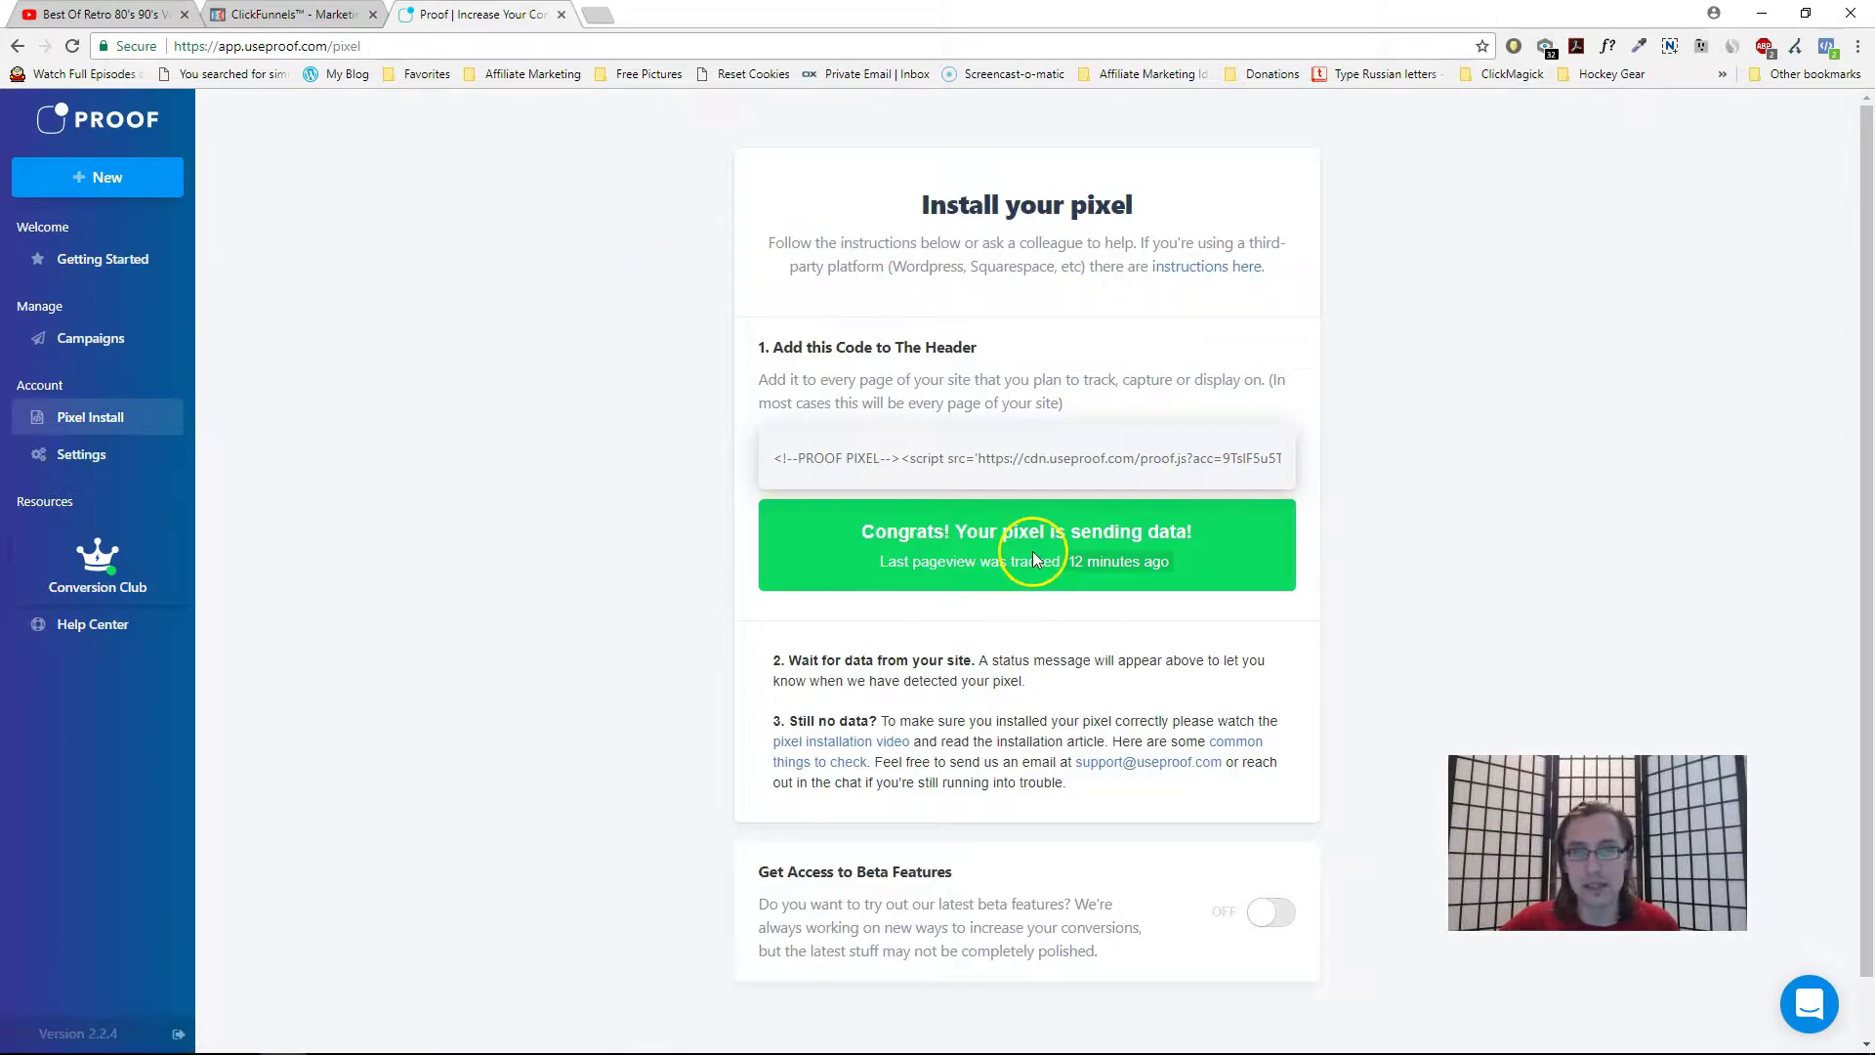
click(110, 342)
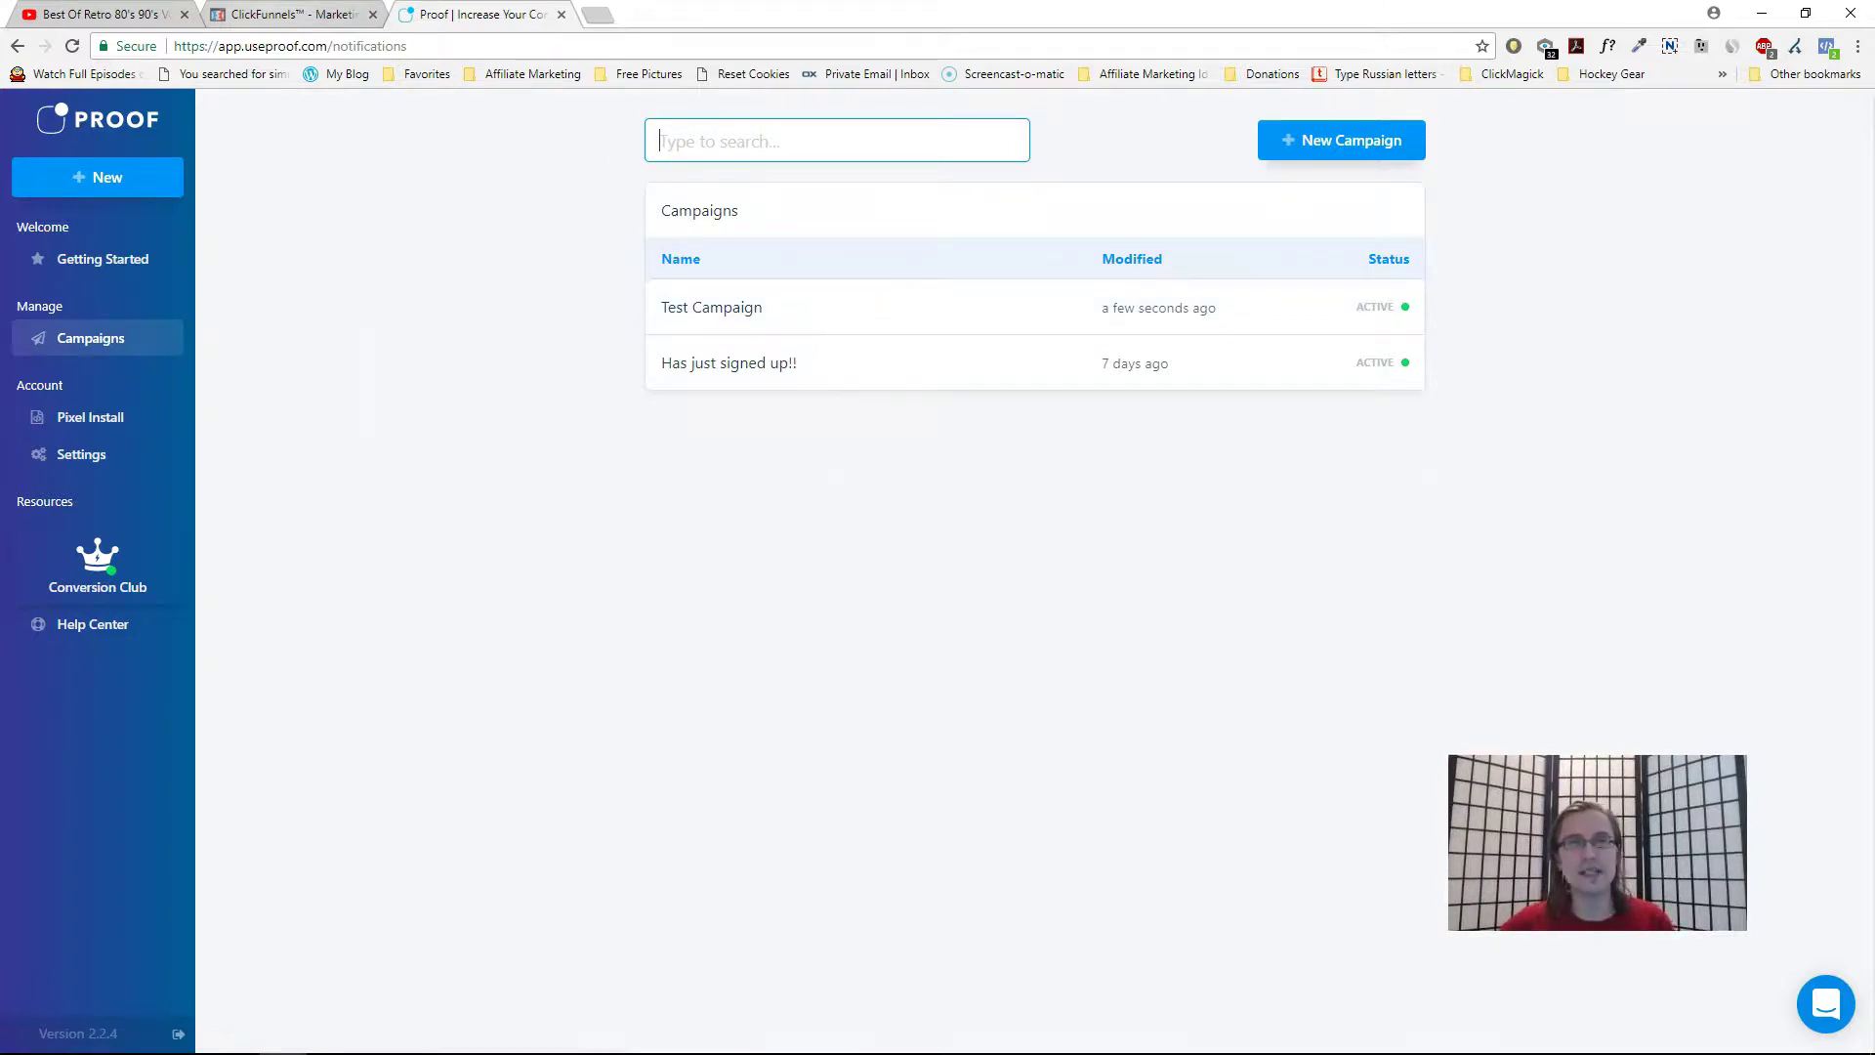
key(ctrl+shift+Tab)
click(835, 638)
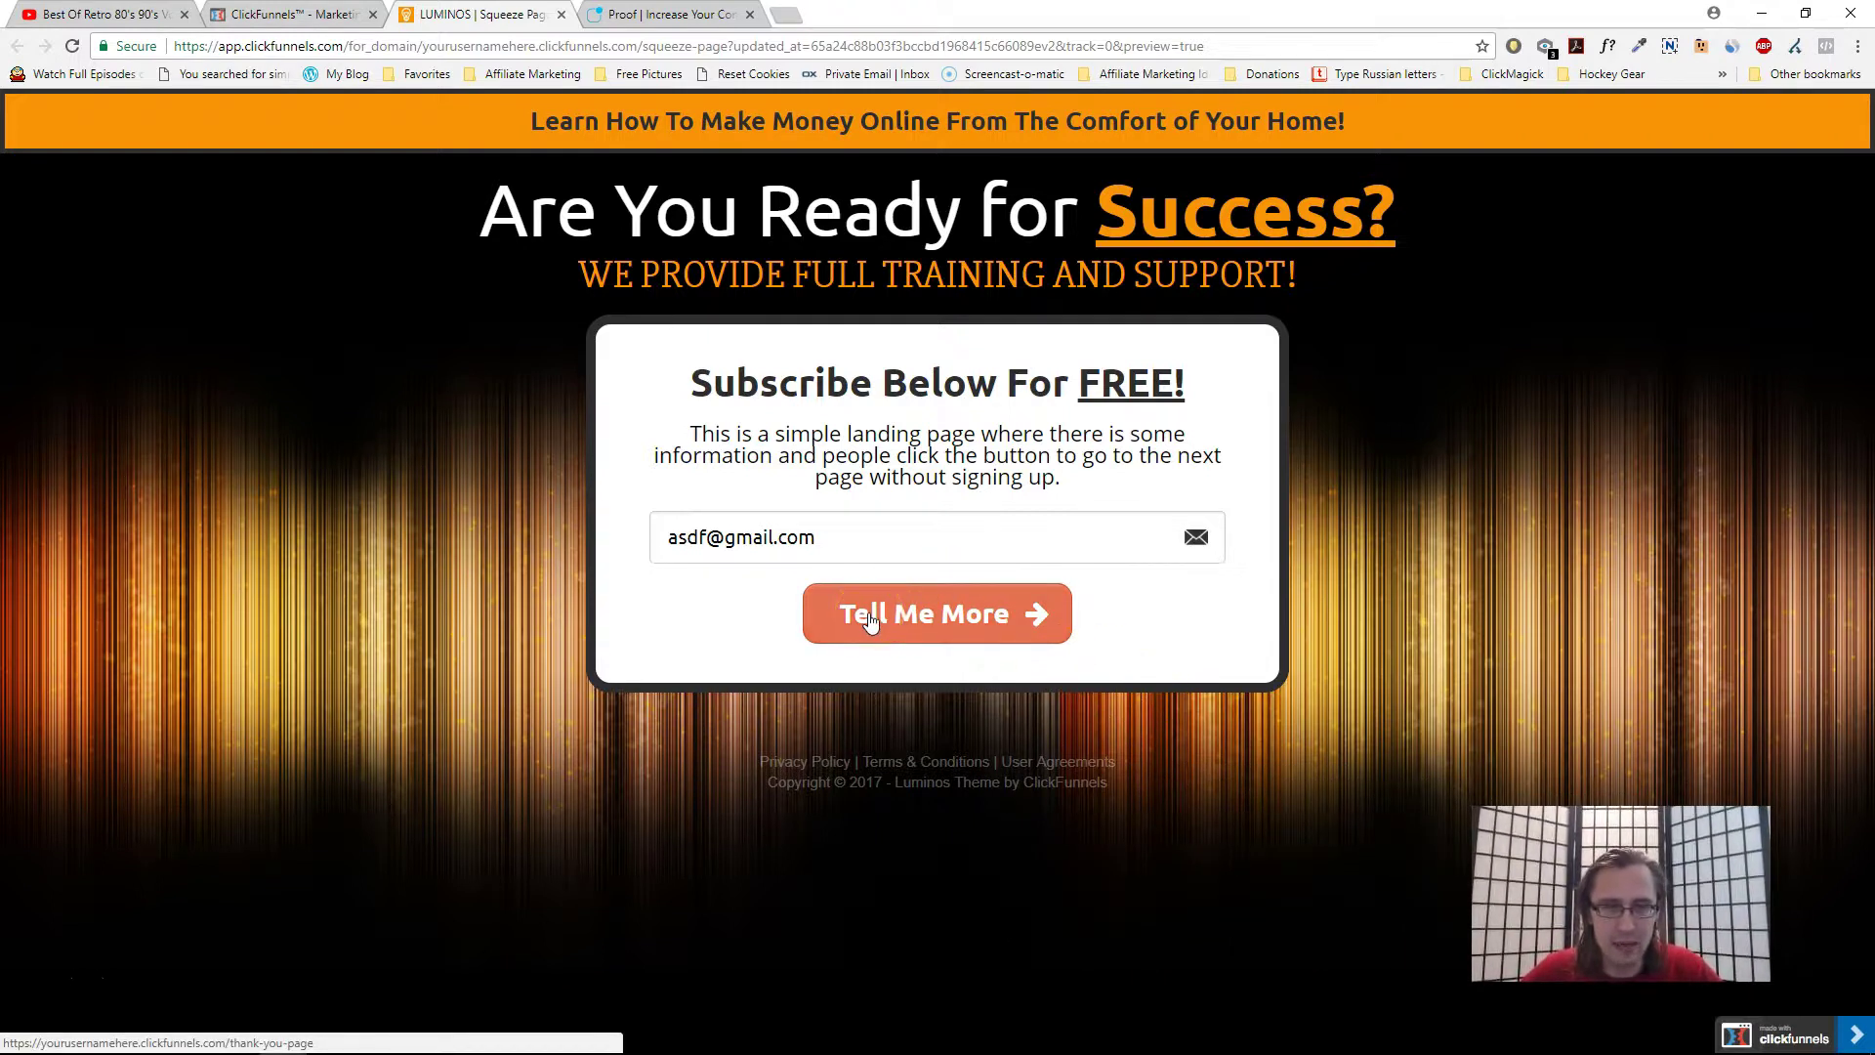
Step: Submit a test email address via Tell Me More, then reopen the Luminos Squeeze Page preview
double_click(686, 537)
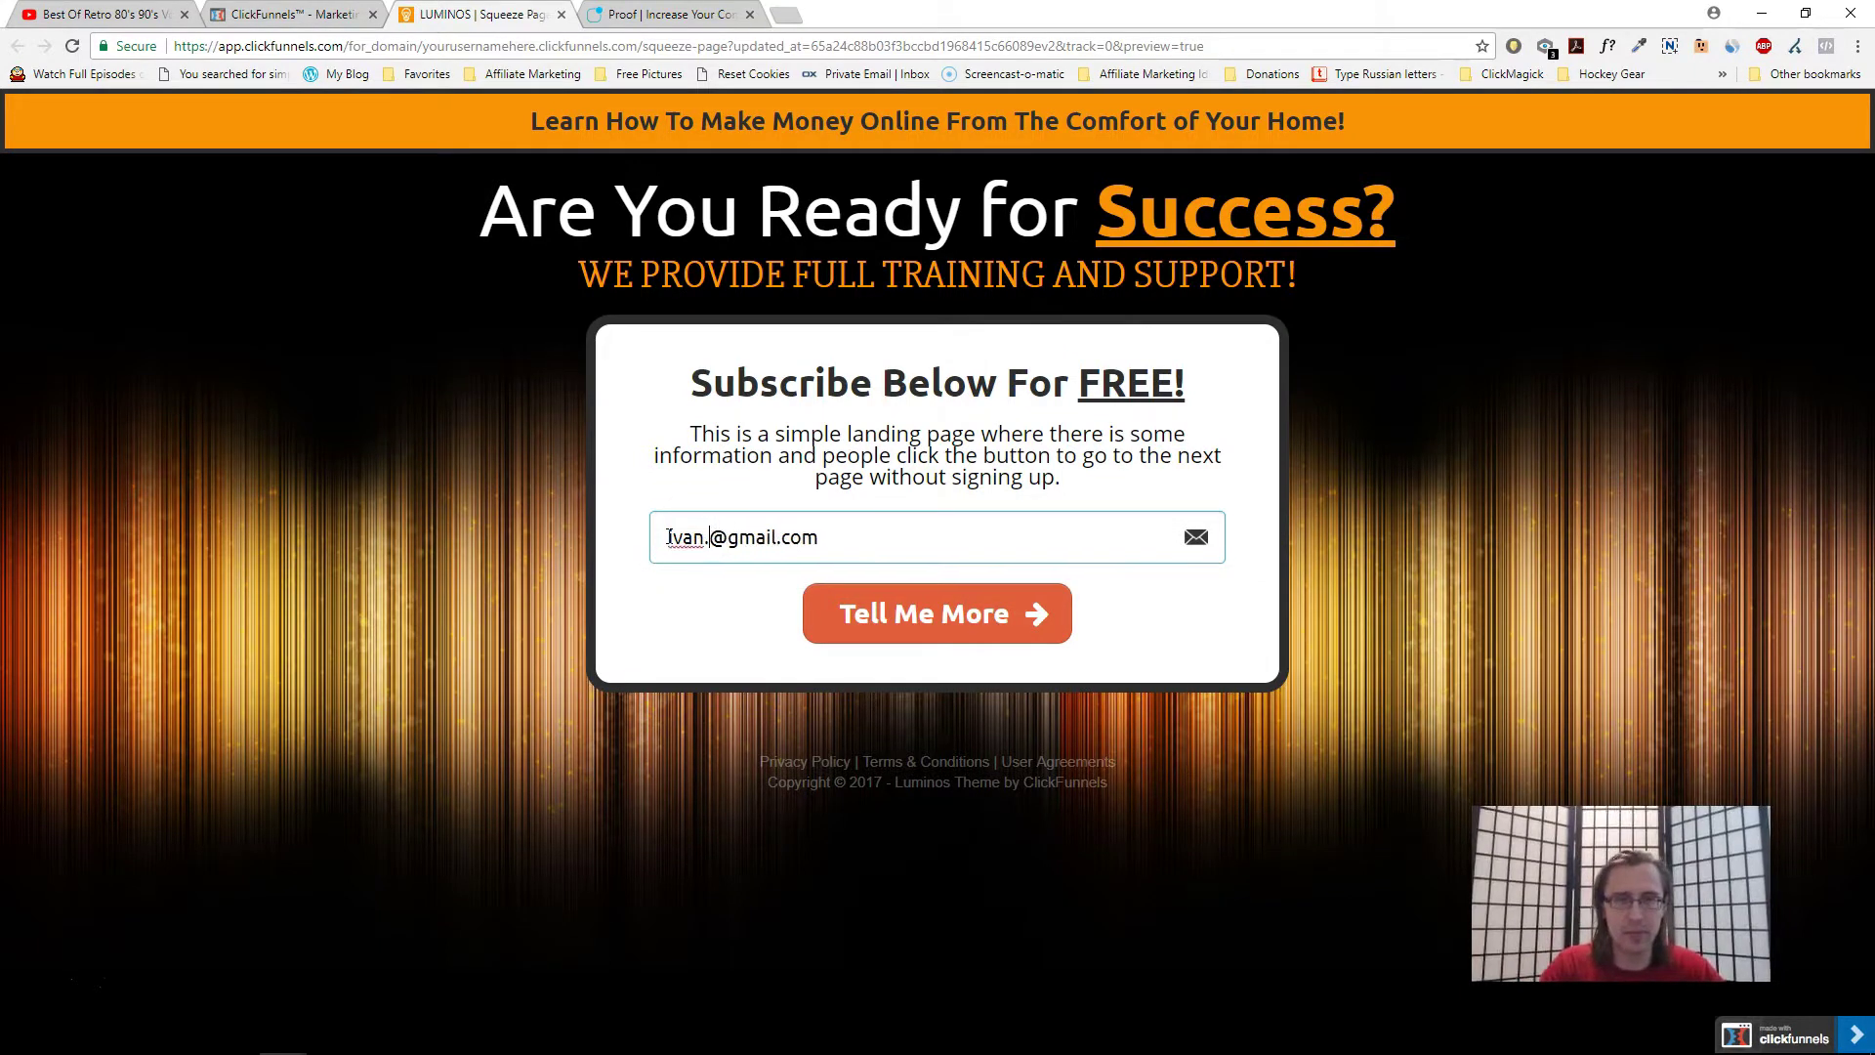
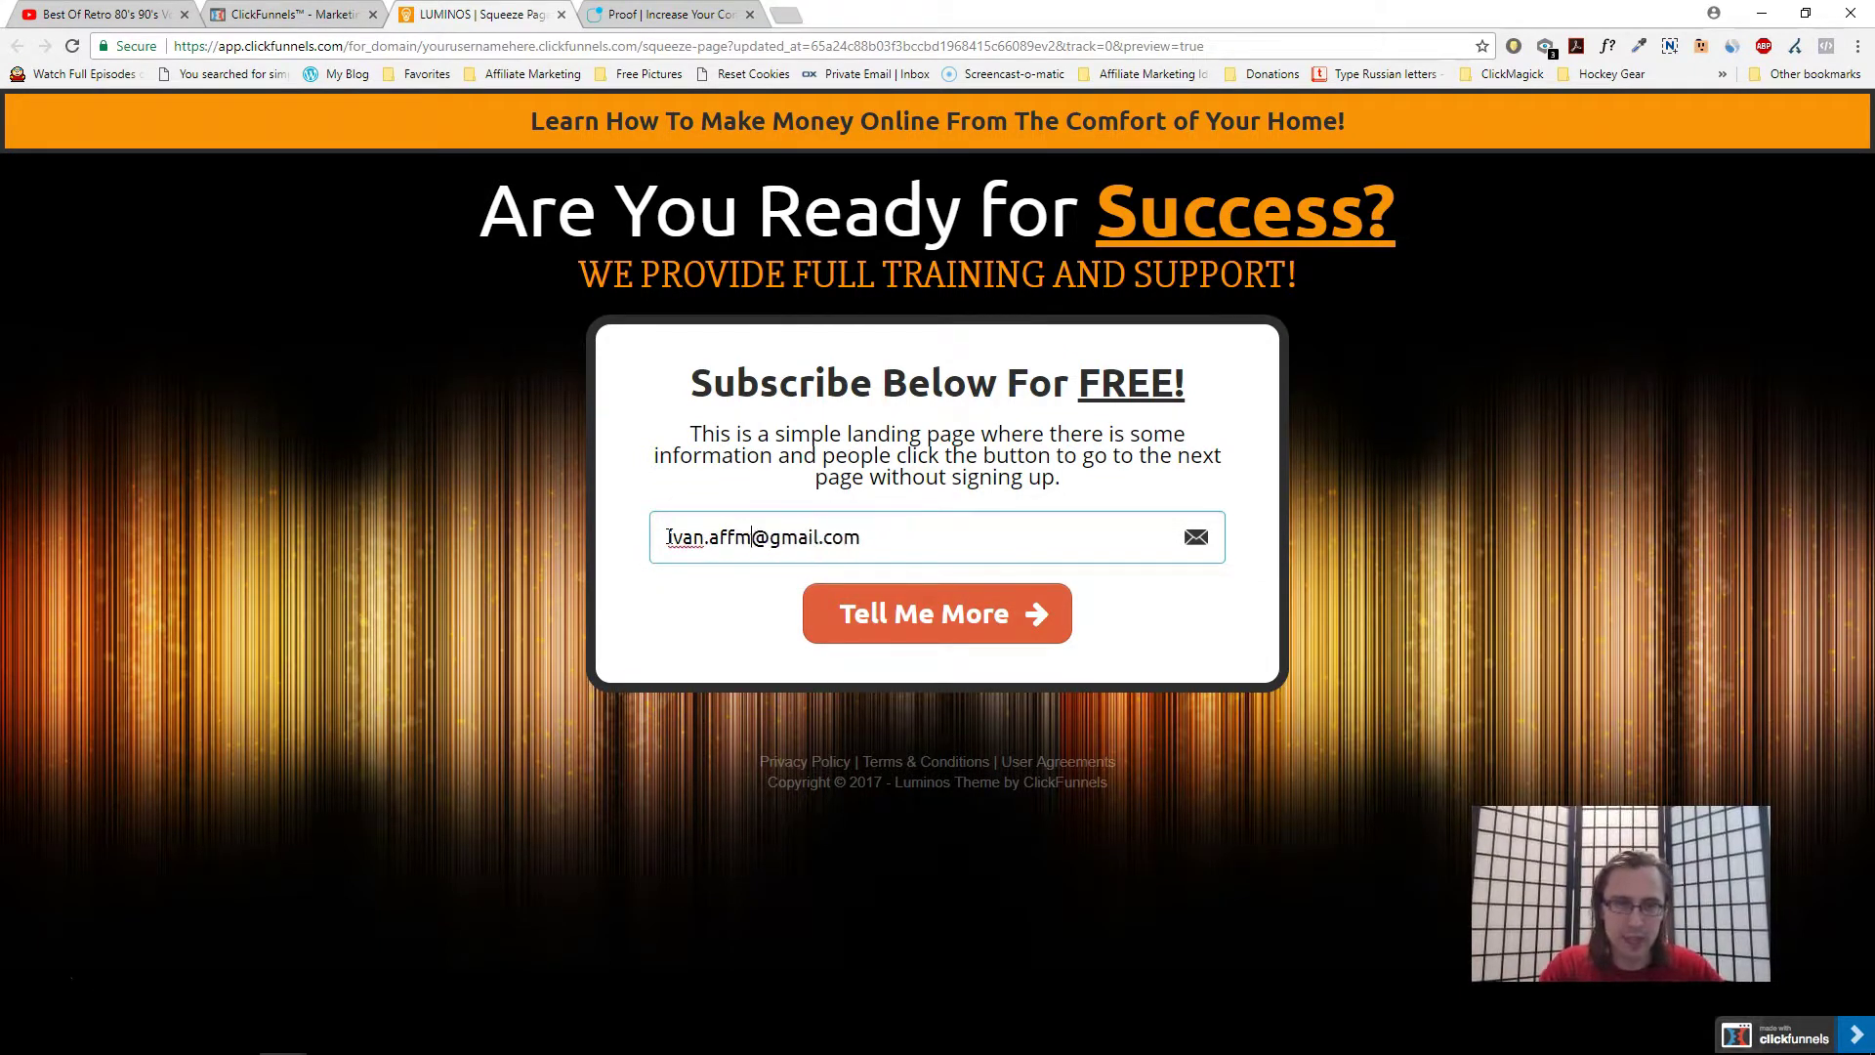
click(975, 610)
key(ctrl+Page_Up)
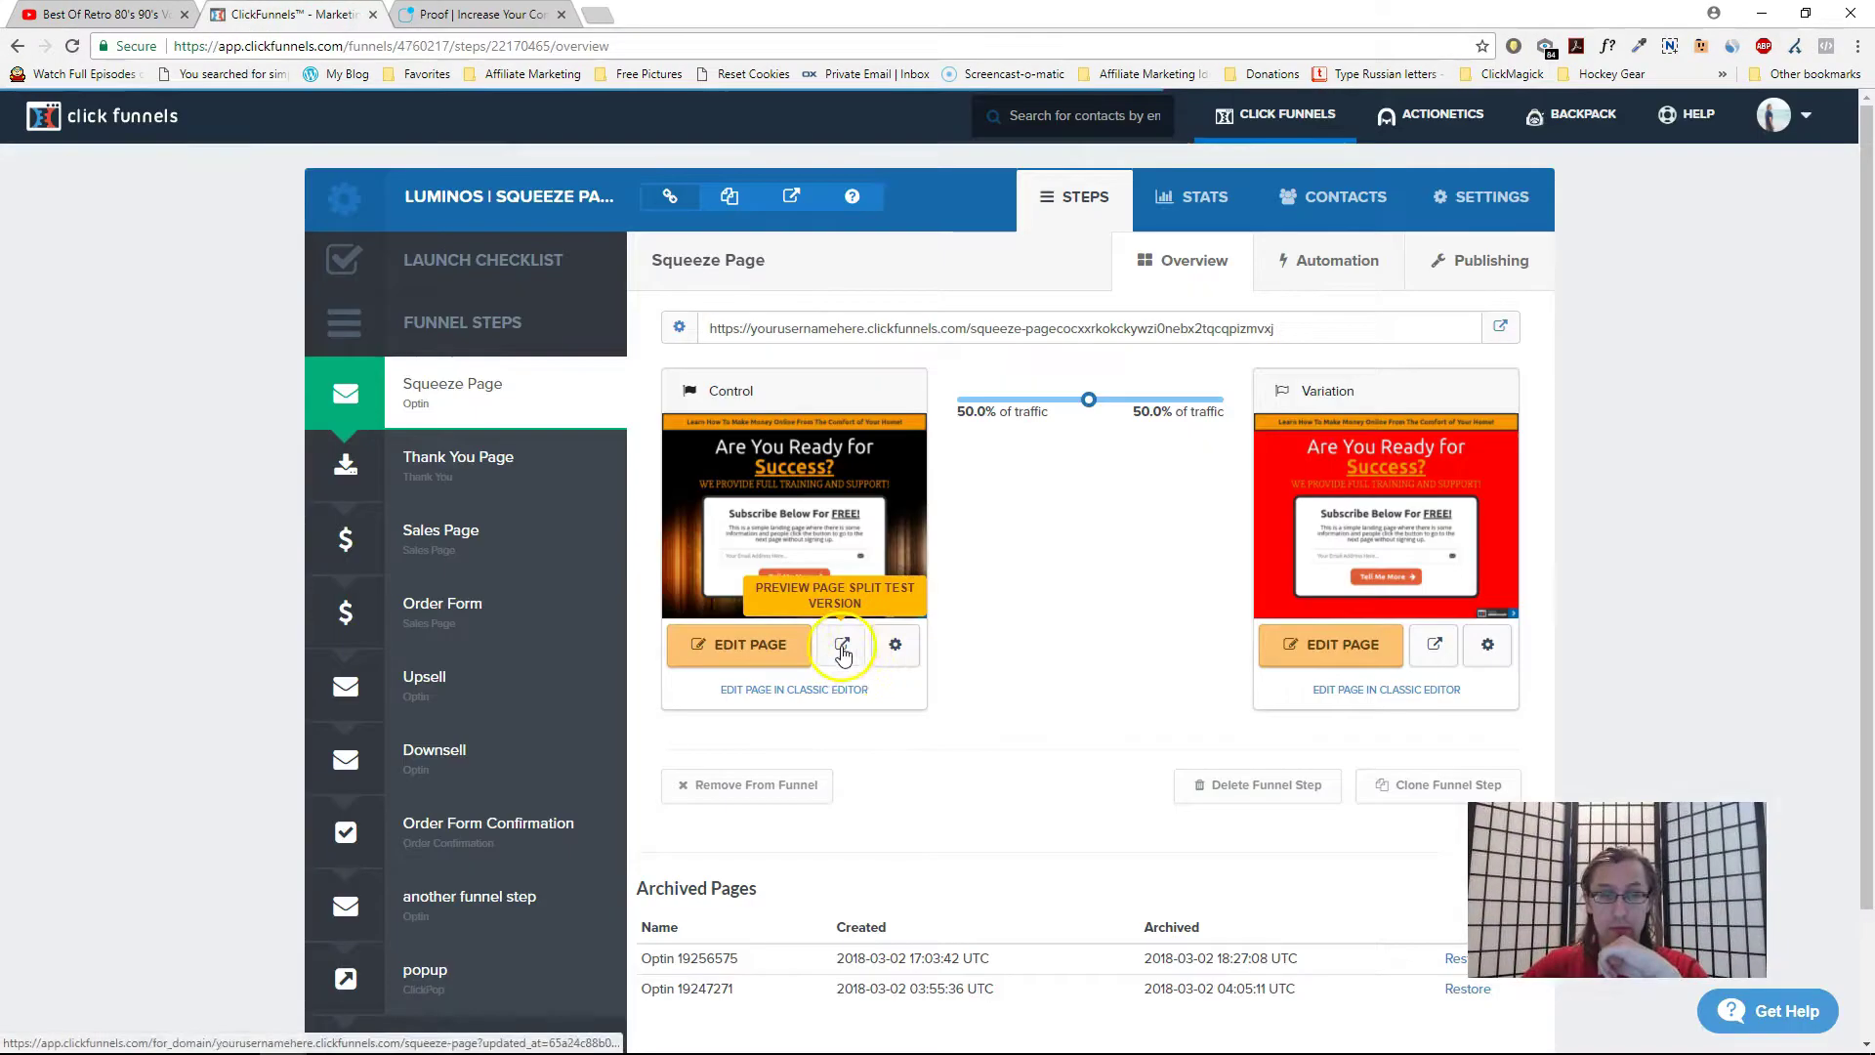
click(841, 642)
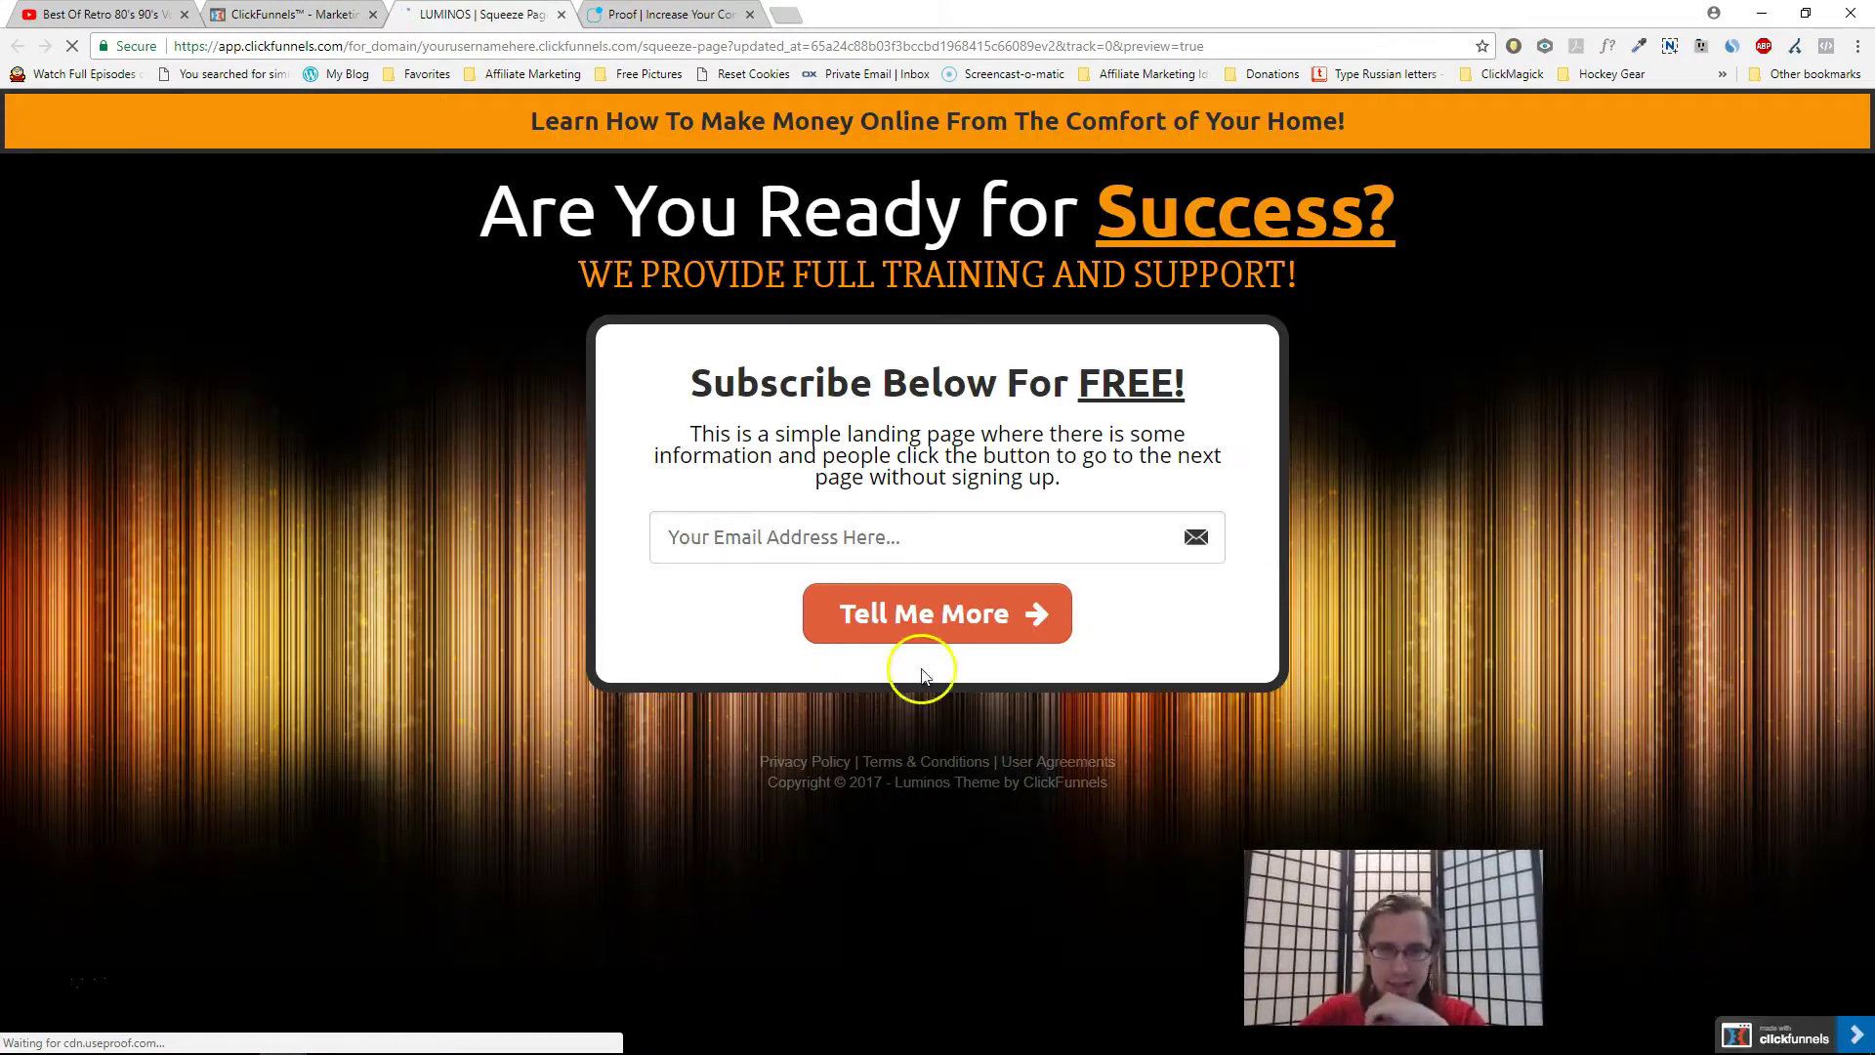